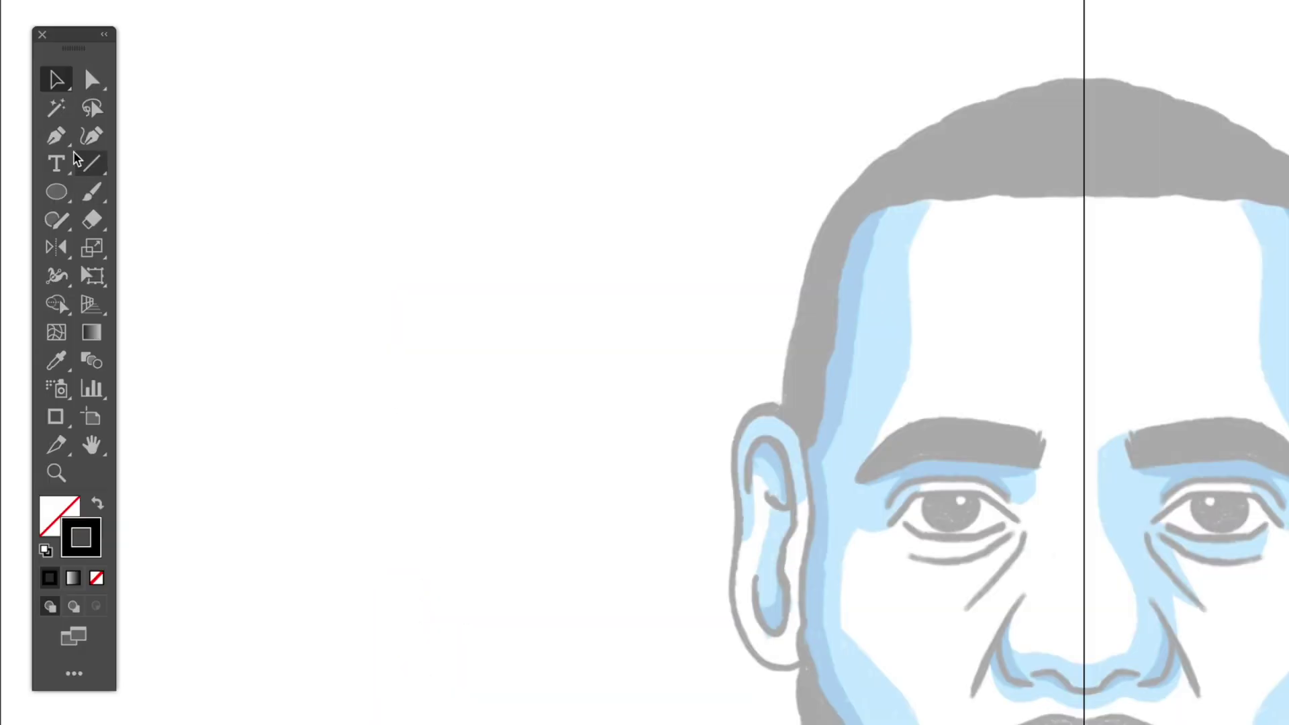
# Trace the left half of the nose with the Pen tool: the under-nose line, the diagonal side line and the nostril wing
pyautogui.click(56, 136)
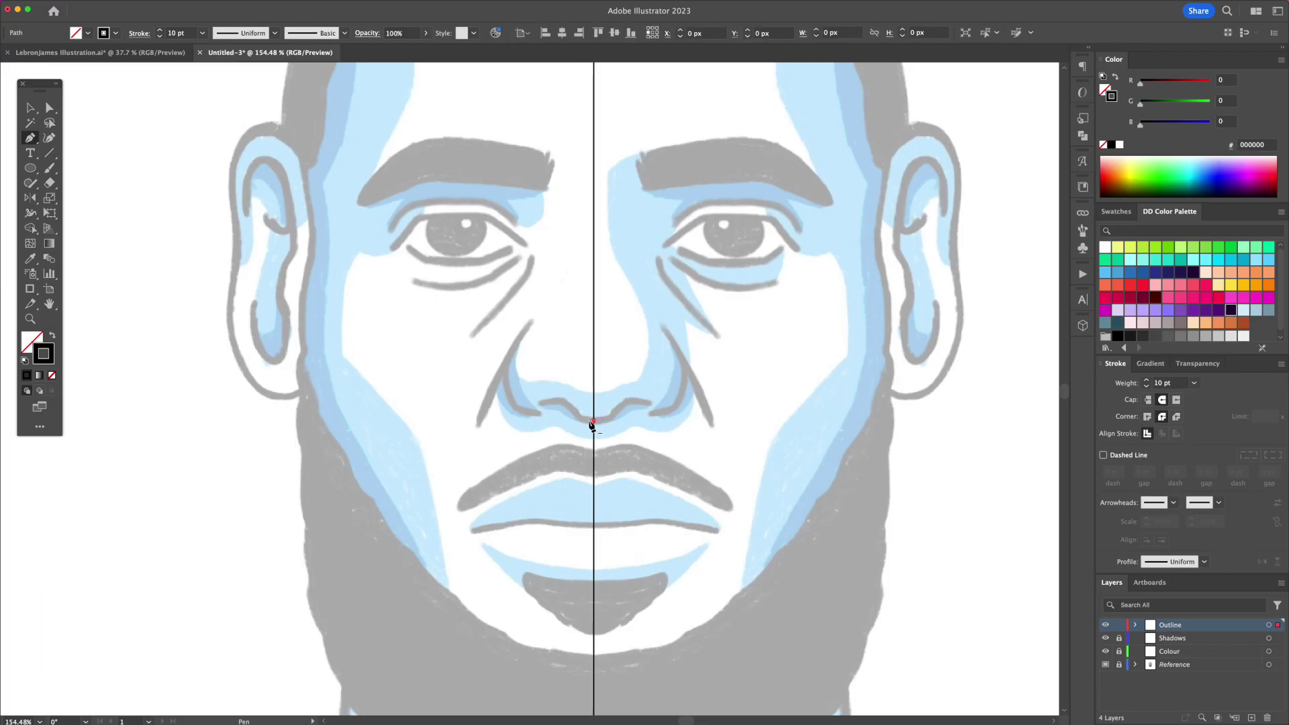
pyautogui.click(591, 420)
pyautogui.moveTo(563, 397); pyautogui.dragTo(542, 403)
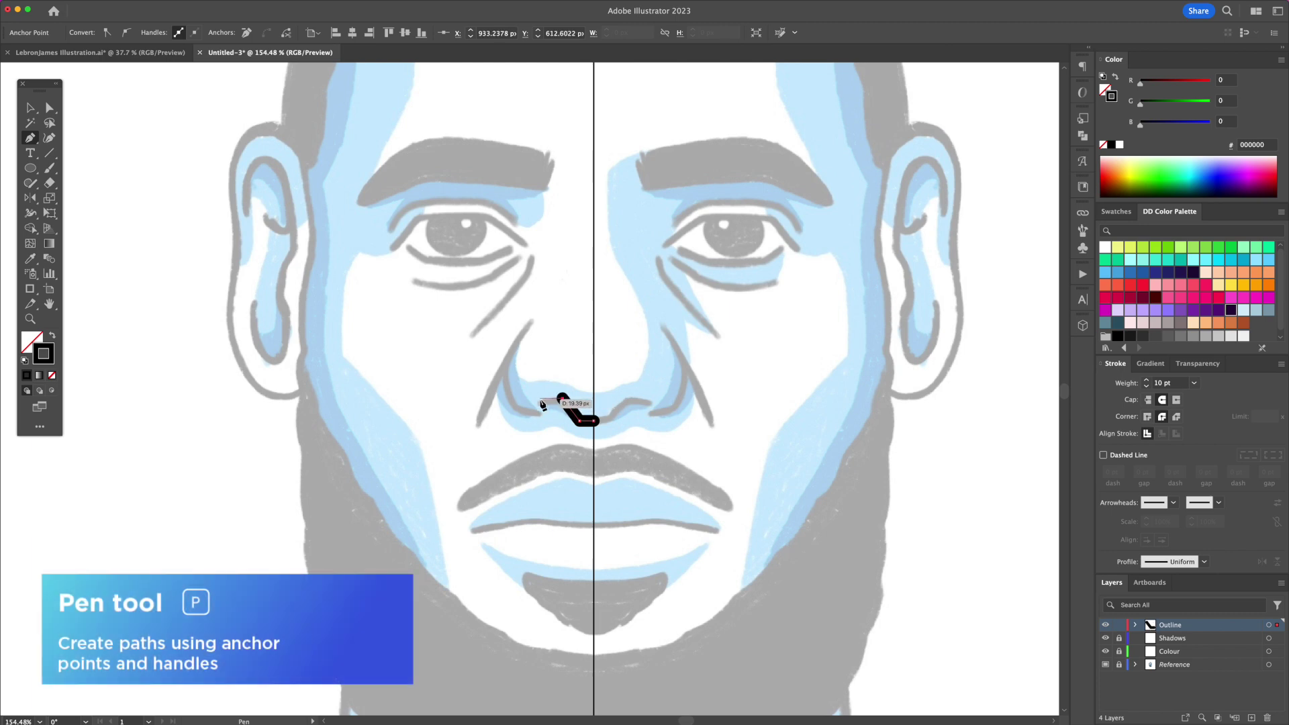
pyautogui.click(531, 323)
pyautogui.click(467, 425)
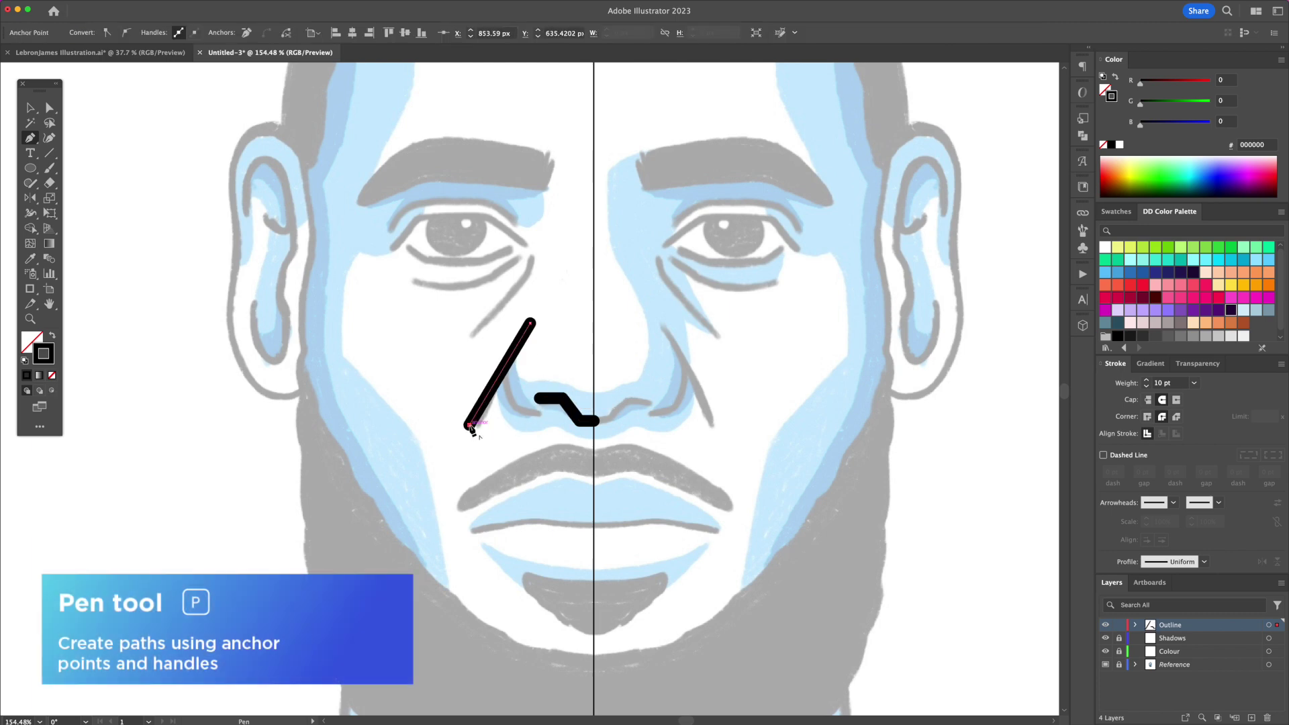
pyautogui.click(543, 418)
pyautogui.click(510, 410)
pyautogui.click(502, 373)
pyautogui.press('Escape')
# Trace the crease running from the left eye's inner corner diagonally down to the cheek
pyautogui.click(531, 254)
pyautogui.click(530, 275)
pyautogui.click(474, 333)
pyautogui.press('v')
pyautogui.click(443, 314)
# Trace the left eye's upper lid crease and upper eyelid as two open paths with straight segments
pyautogui.click(385, 225)
pyautogui.click(409, 199)
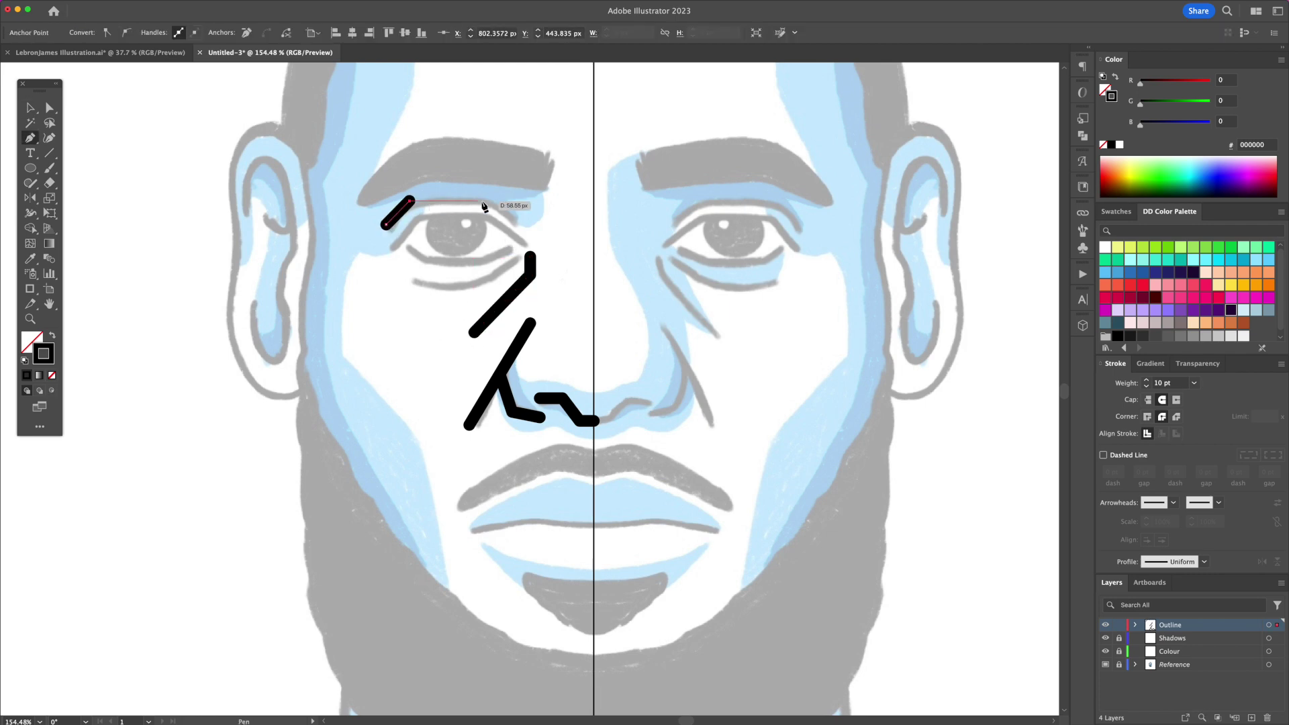
pyautogui.click(489, 199)
pyautogui.click(511, 216)
pyautogui.click(521, 241)
pyautogui.click(486, 219)
pyautogui.click(418, 218)
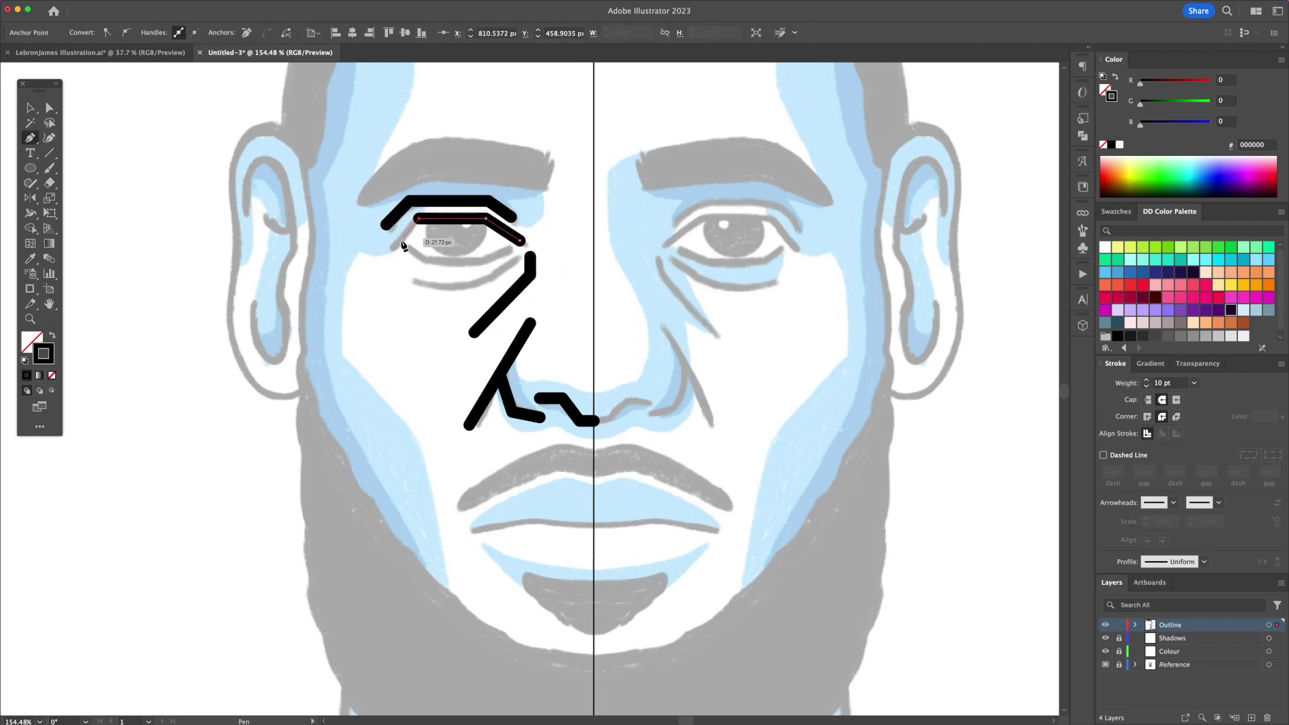
pyautogui.click(395, 245)
pyautogui.press('Escape')
# Trace the left eye's lower eyelid and the bag line beneath it as two open paths
pyautogui.click(408, 248)
pyautogui.click(430, 262)
pyautogui.click(478, 262)
pyautogui.click(508, 249)
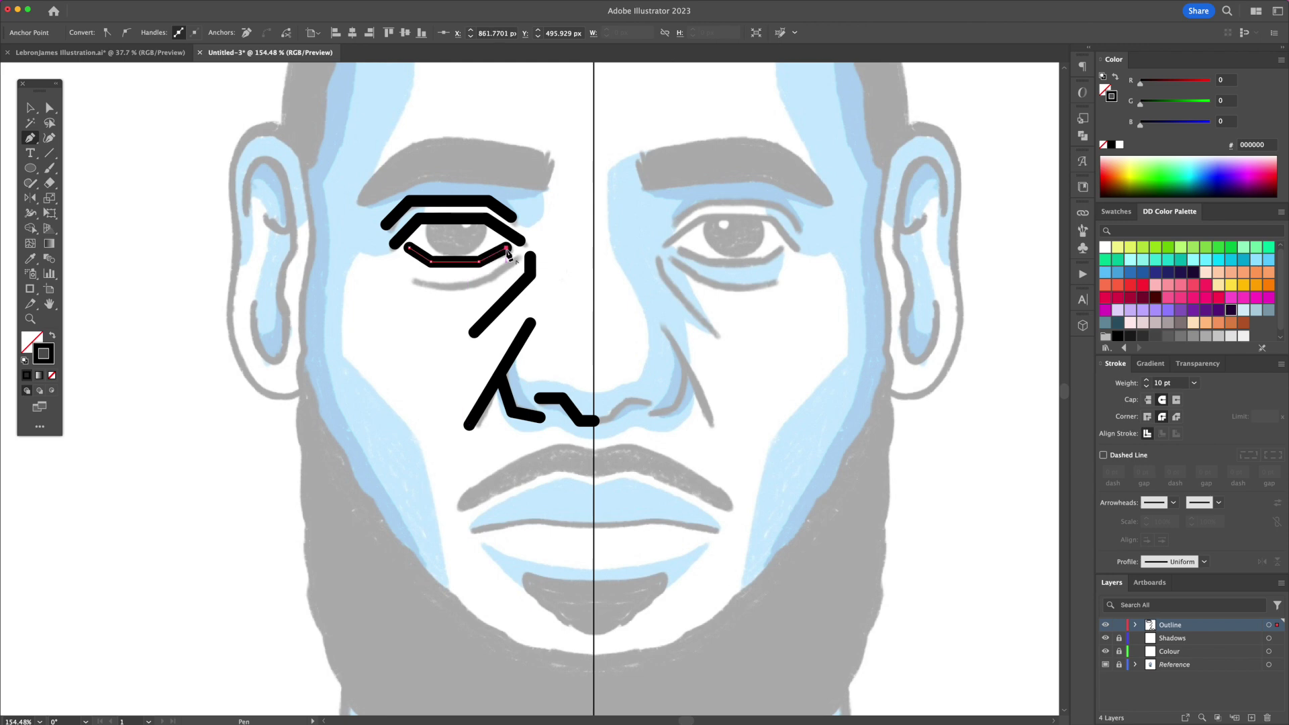
pyautogui.click(513, 267)
pyautogui.click(486, 279)
pyautogui.click(429, 282)
pyautogui.press('v')
pyautogui.click(425, 315)
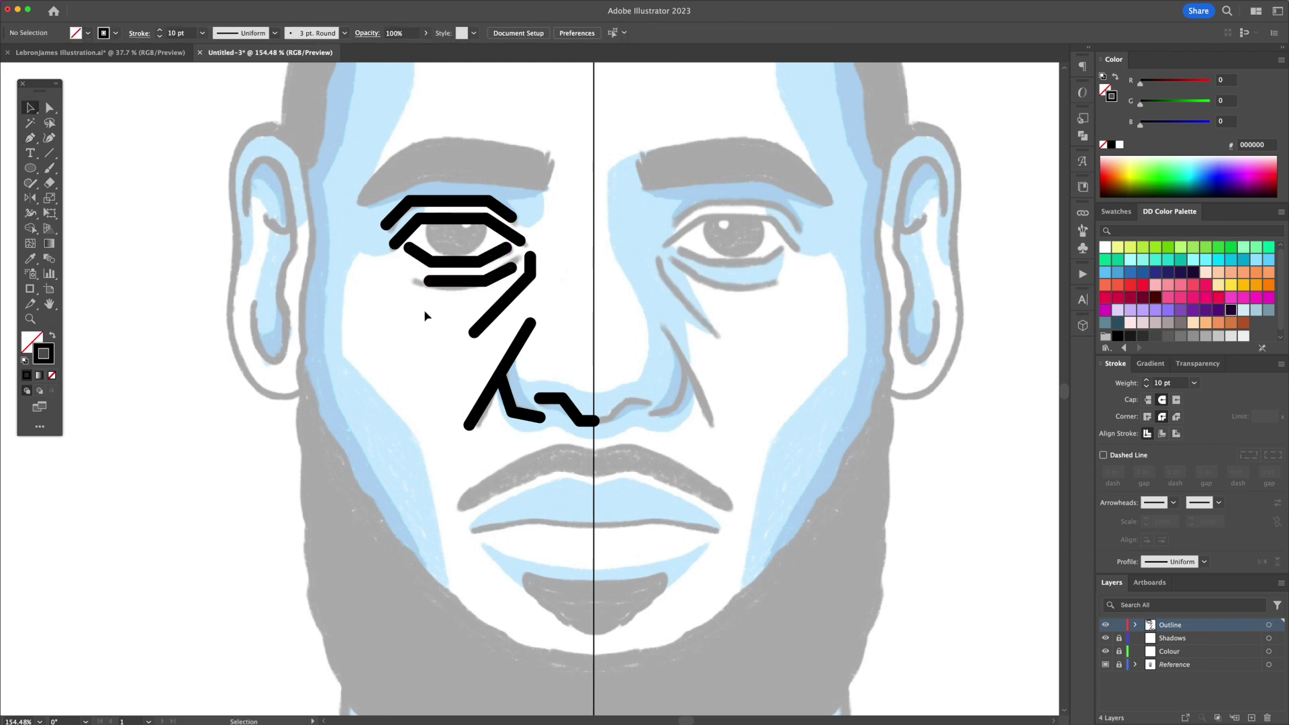
# Trace the left half of the line between the lips, starting from the vertical centre line
pyautogui.click(594, 527)
pyautogui.click(535, 518)
pyautogui.click(466, 533)
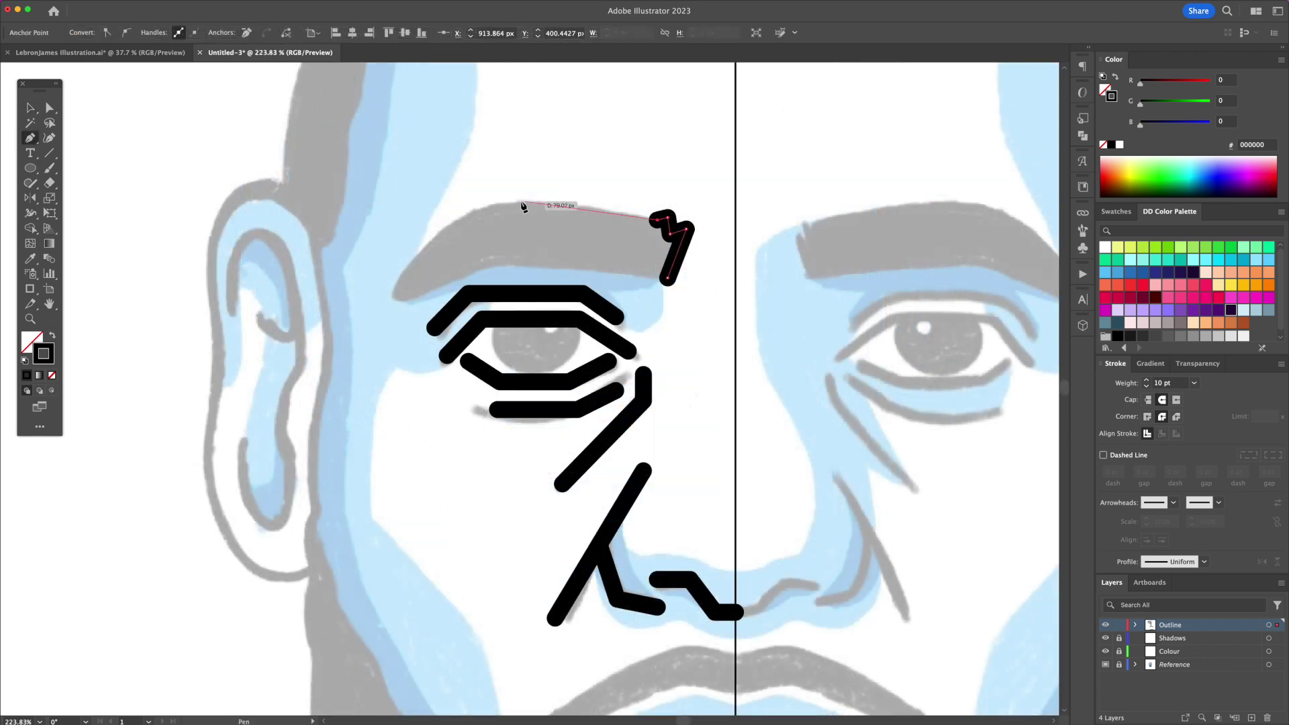
# Trace the left eyebrow as a closed shape and adjust its upper and lower bend anchor points to fit the sketch
pyautogui.click(490, 199)
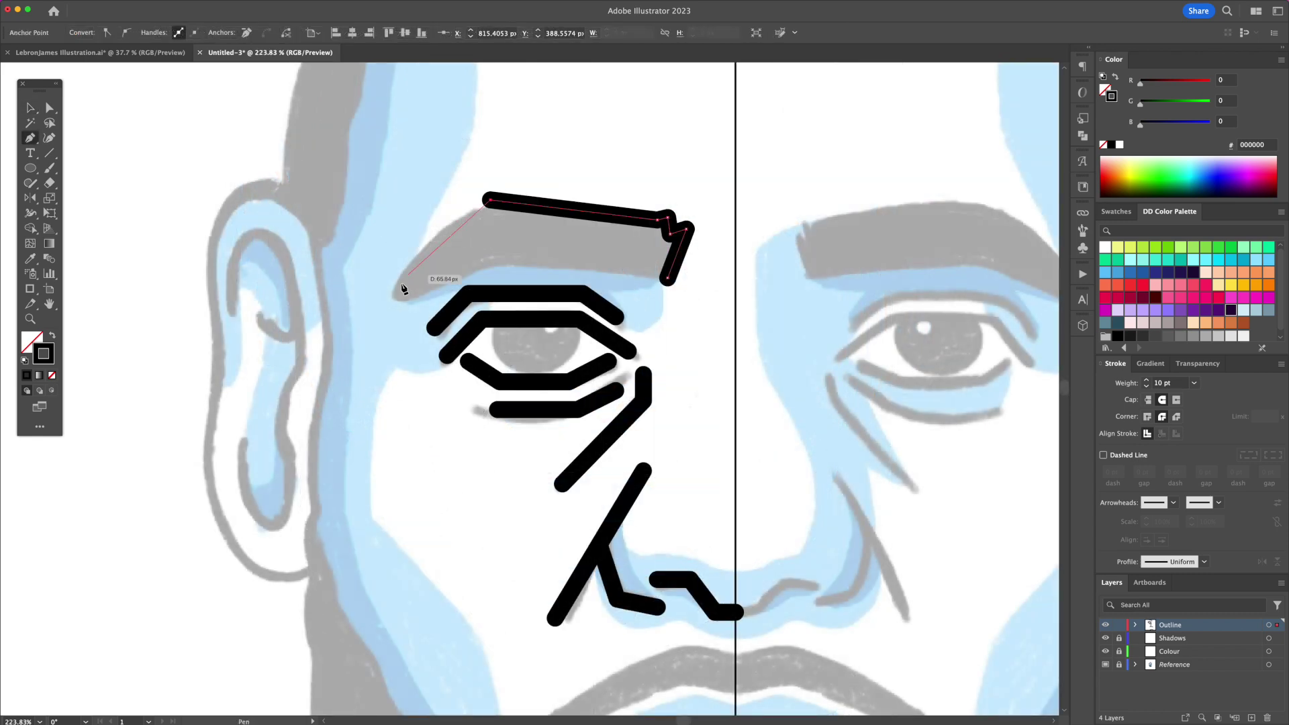
pyautogui.click(372, 311)
pyautogui.click(493, 263)
pyautogui.click(667, 277)
pyautogui.press('a')
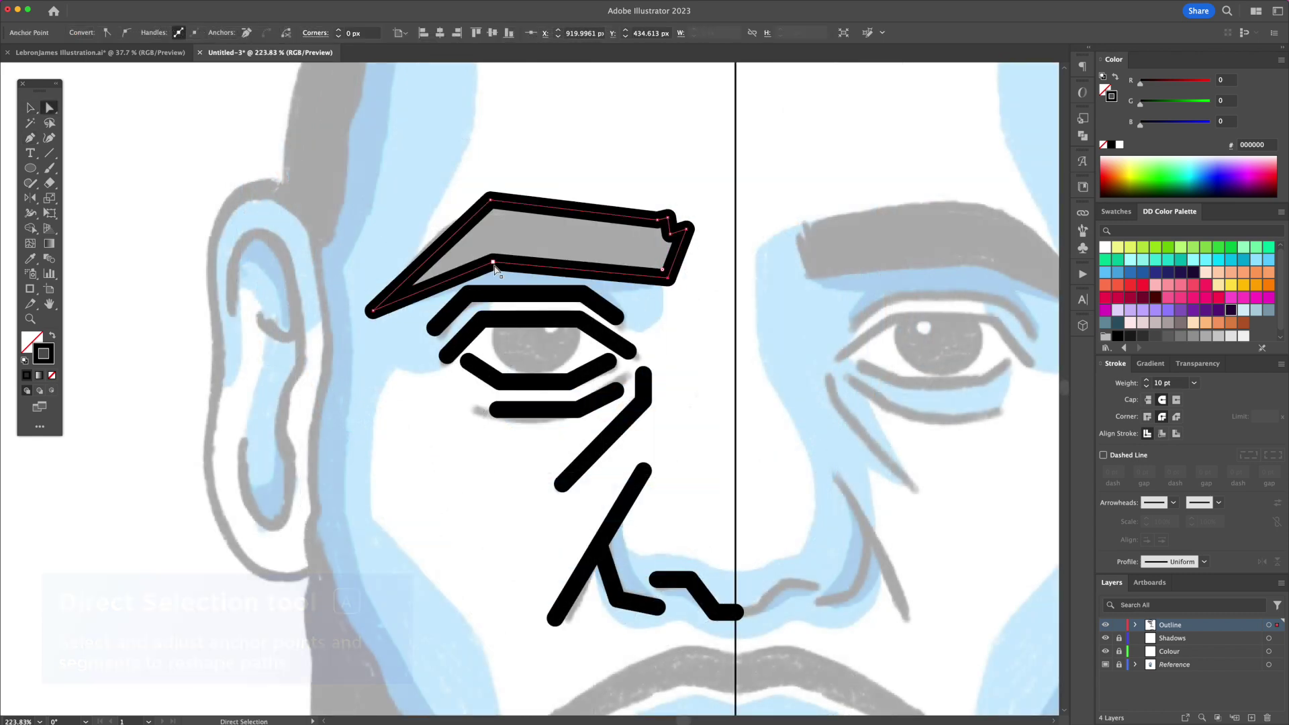
pyautogui.click(492, 262)
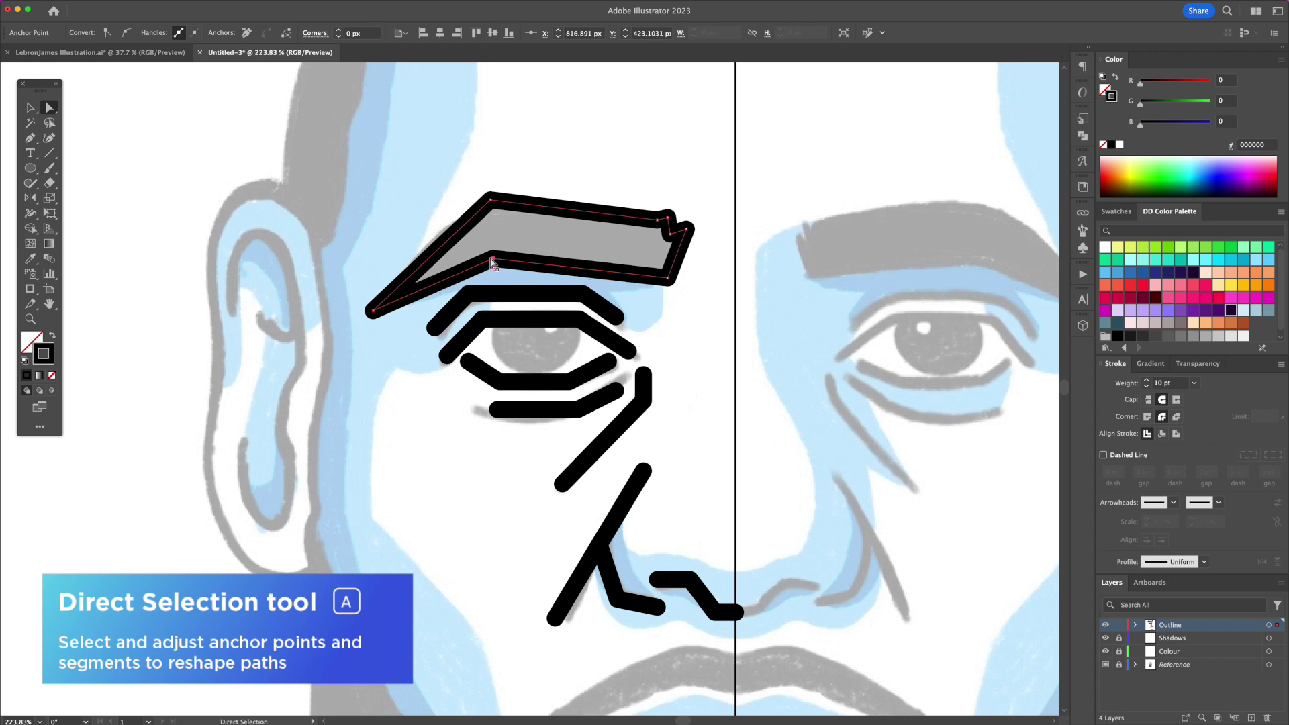
pyautogui.moveTo(493, 201); pyautogui.dragTo(487, 196)
pyautogui.press('v')
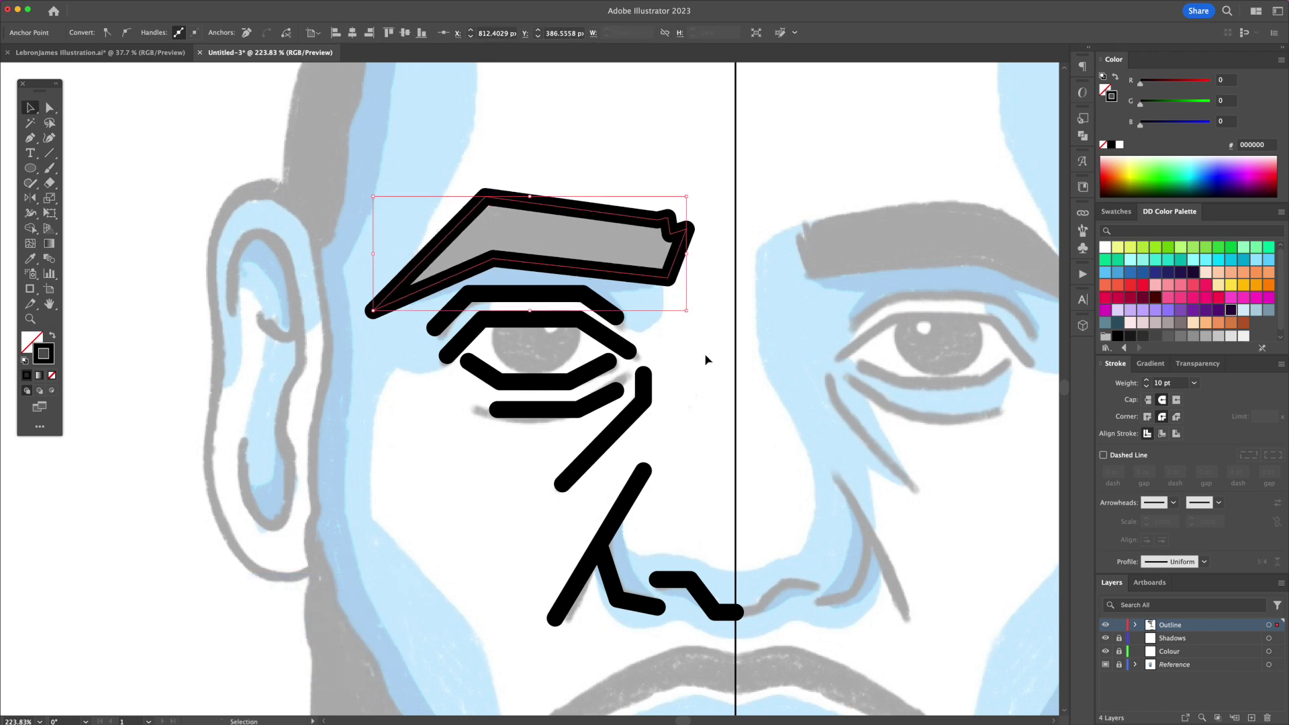
# Draw a circular iris on the left eye and trim the parts beyond the eyelids with the Shape Builder
pyautogui.press('l')
pyautogui.moveTo(537, 341); pyautogui.dragTo(575, 362)
pyautogui.press('v')
pyautogui.click(32, 231)
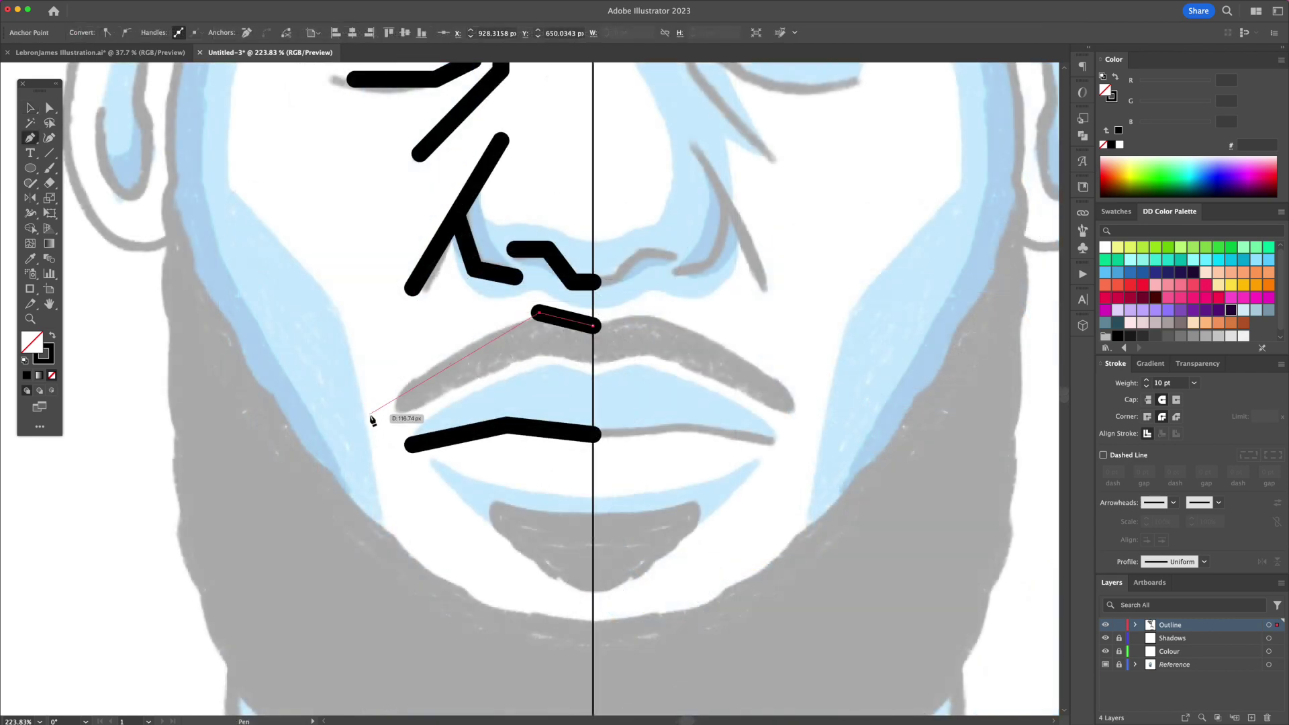
# Trace the left half of the moustache outline to its outer tip and back to the centre line
pyautogui.click(374, 417)
pyautogui.click(543, 354)
pyautogui.click(596, 373)
# Round the bends of the moustache and lip line to about 35 px, and round the moustache's outer tip
pyautogui.press('a')
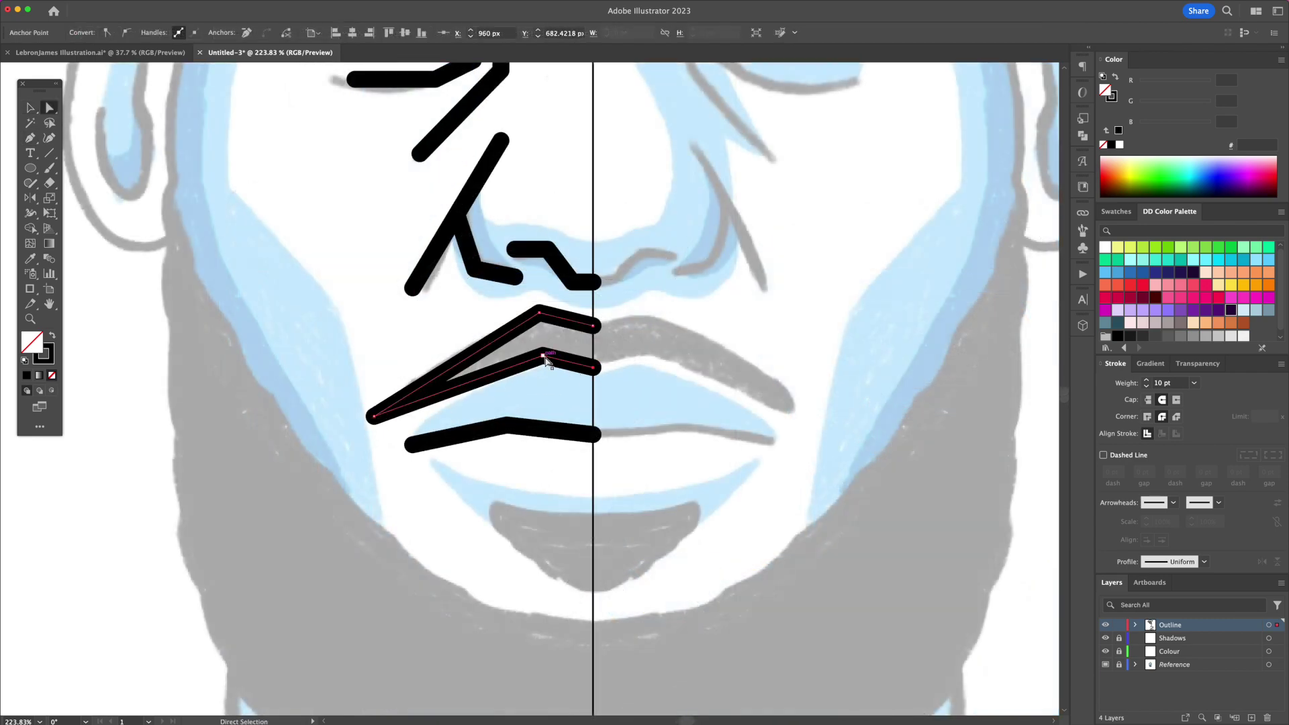
pyautogui.click(547, 360)
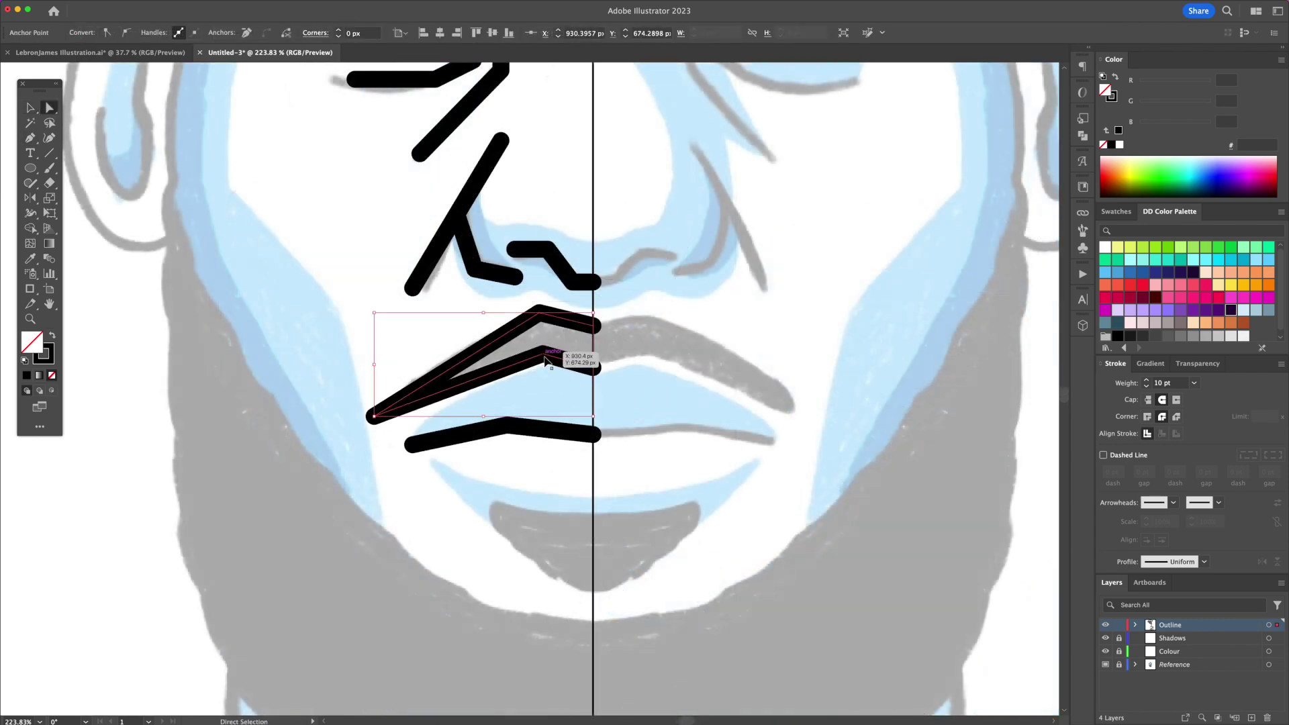
pyautogui.keyDown('shift'); pyautogui.click(505, 437); pyautogui.keyUp('shift')
pyautogui.moveTo(507, 437); pyautogui.dragTo(509, 486)
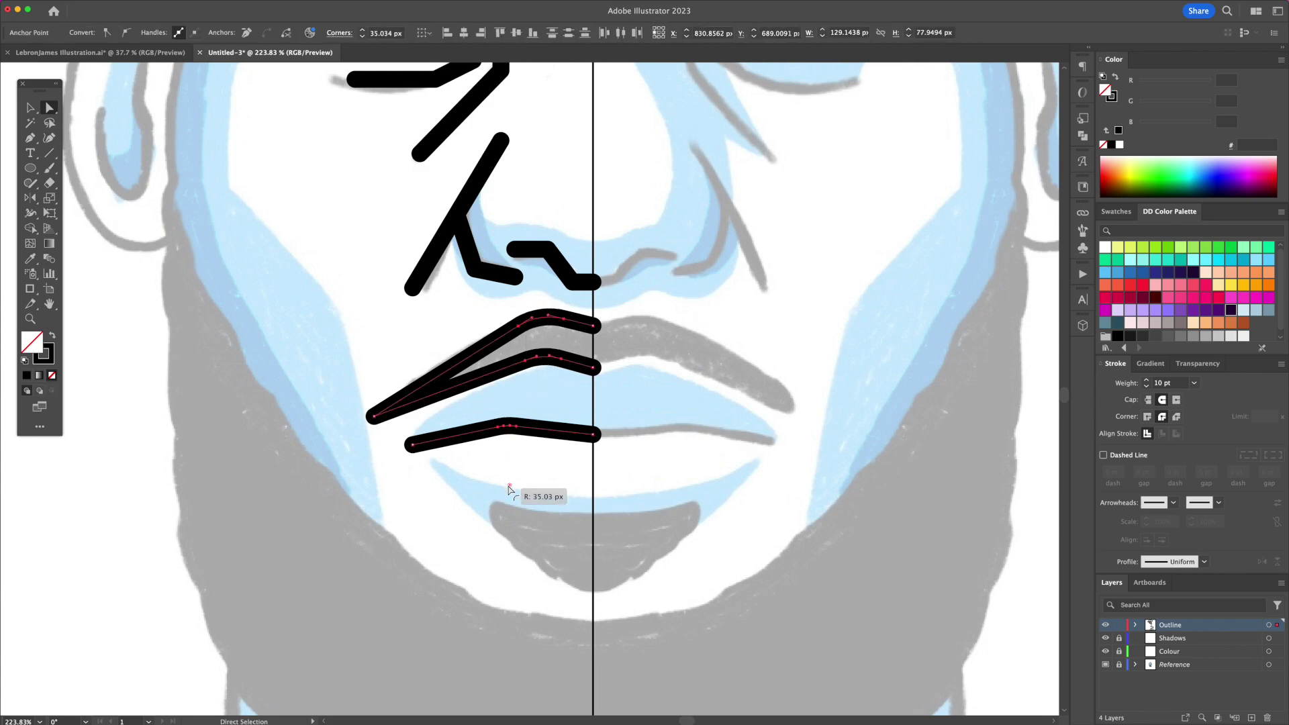
pyautogui.moveTo(373, 414); pyautogui.dragTo(406, 401)
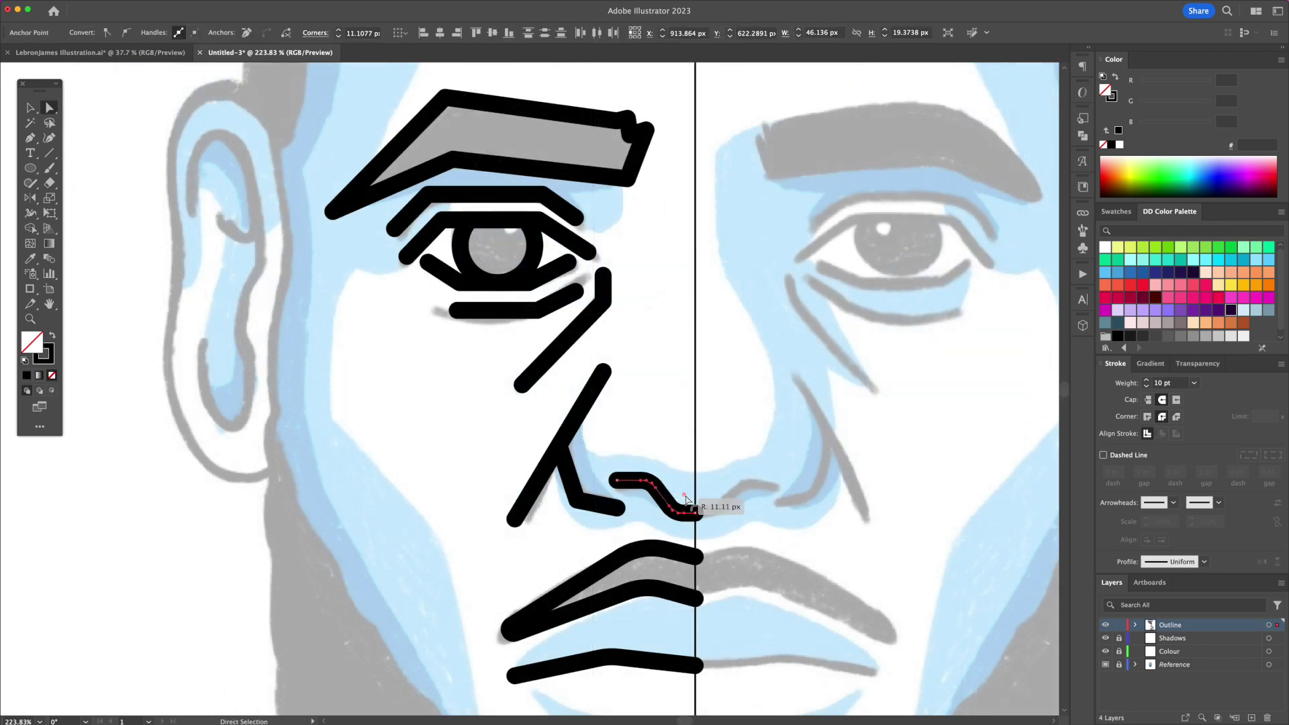
# Round the corners of the nostril wing, inner eye crease, upper lid crease and both left eyelids
pyautogui.click(581, 503)
pyautogui.click(603, 289)
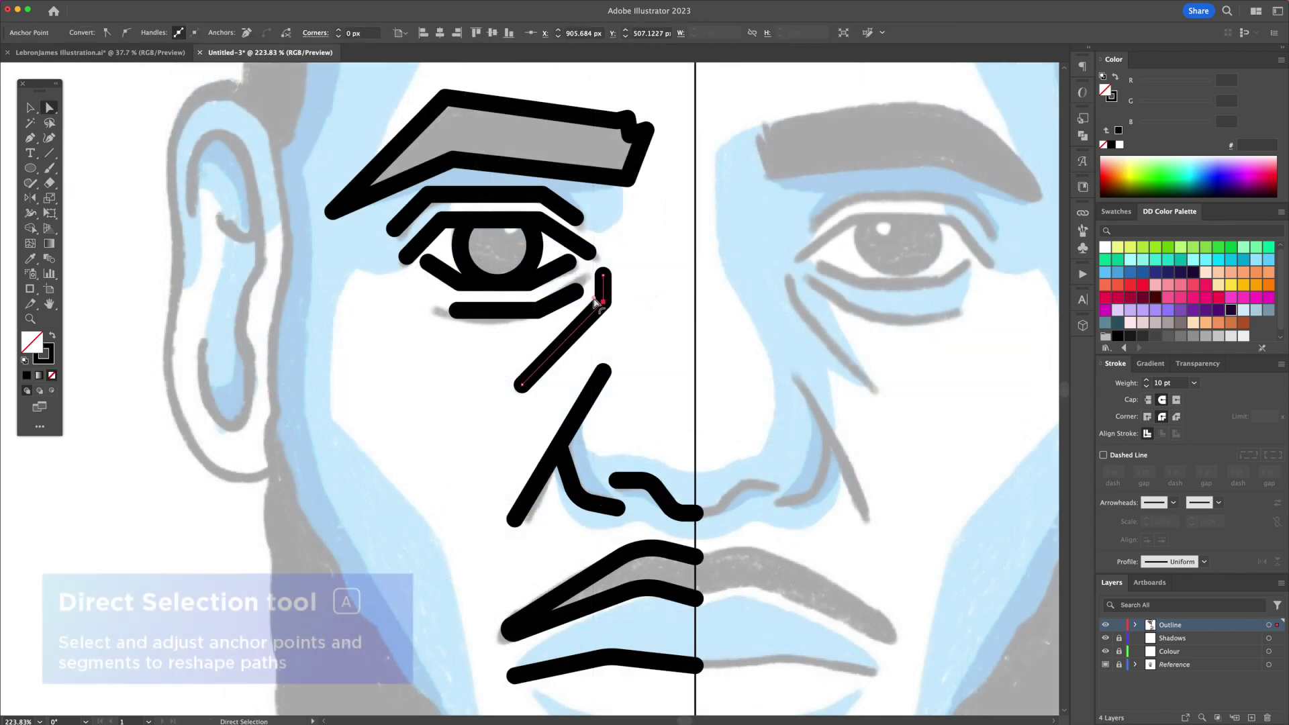
pyautogui.click(428, 195)
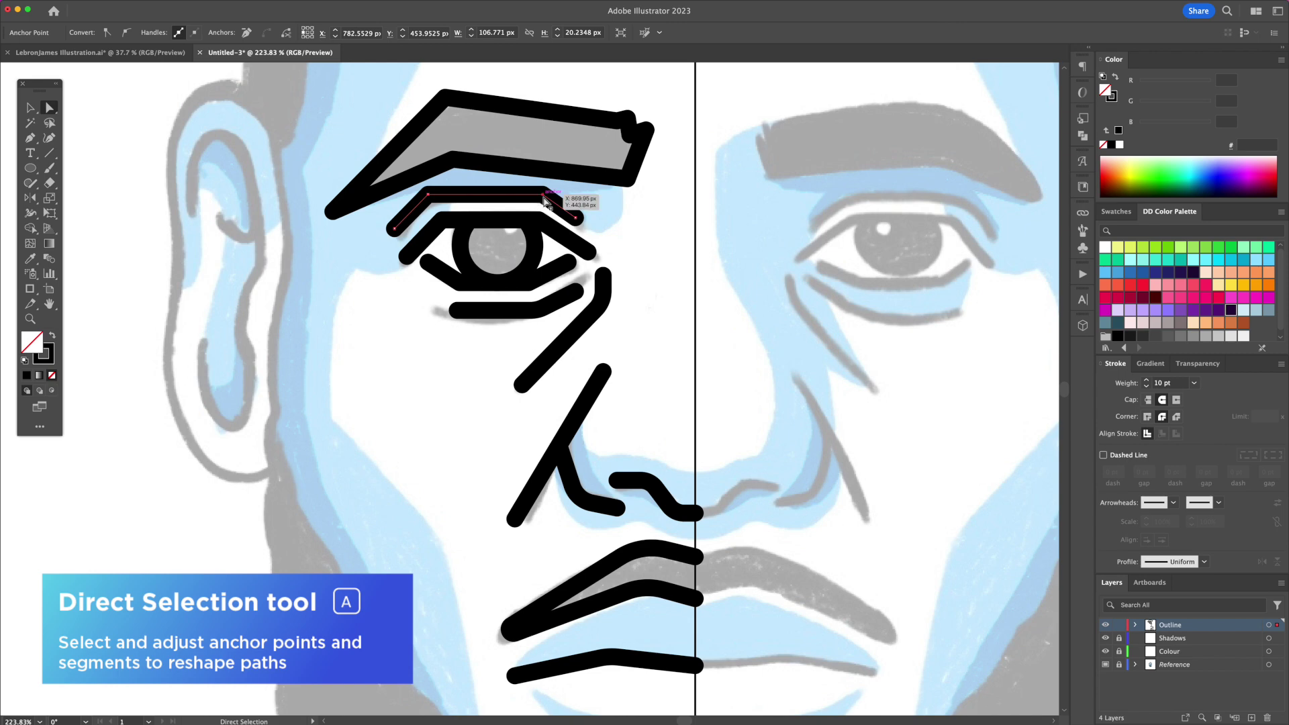
pyautogui.click(445, 231)
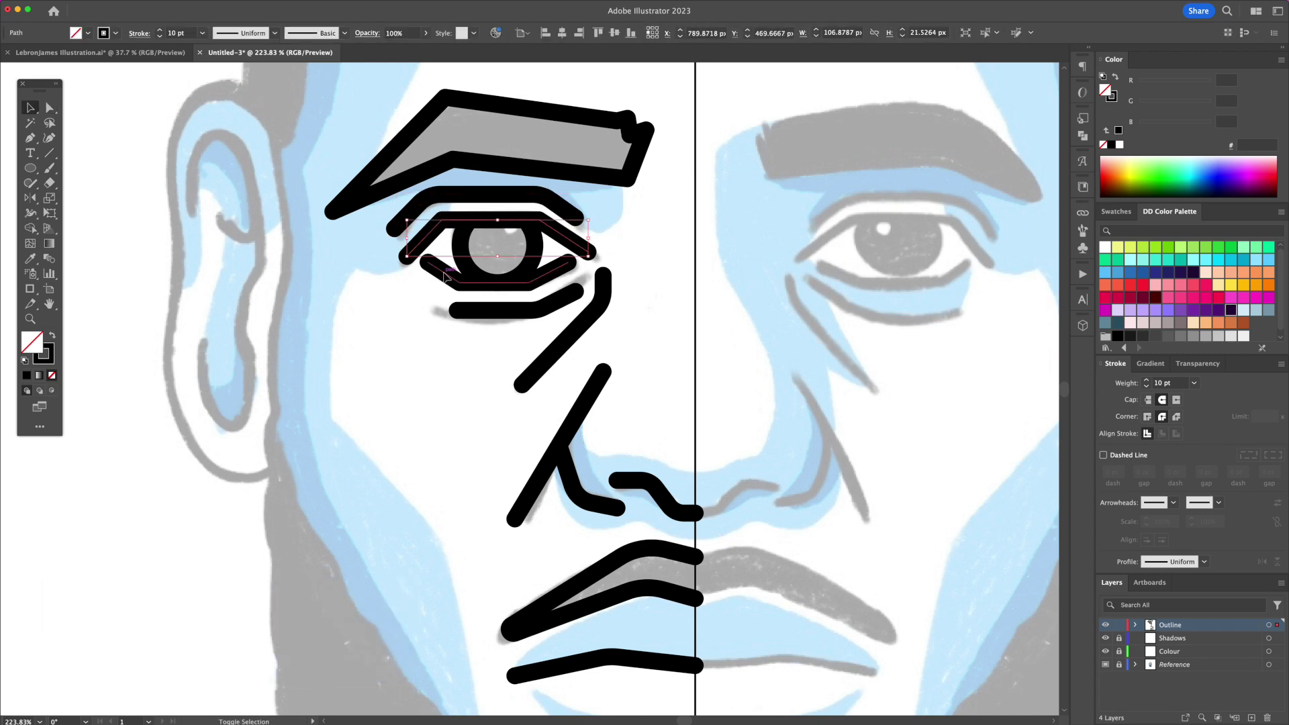
pyautogui.moveTo(445, 230); pyautogui.dragTo(455, 251)
# Round the corners of the left eyebrow shape, including its bends and its inner lower corner
pyautogui.moveTo(467, 134); pyautogui.dragTo(547, 293)
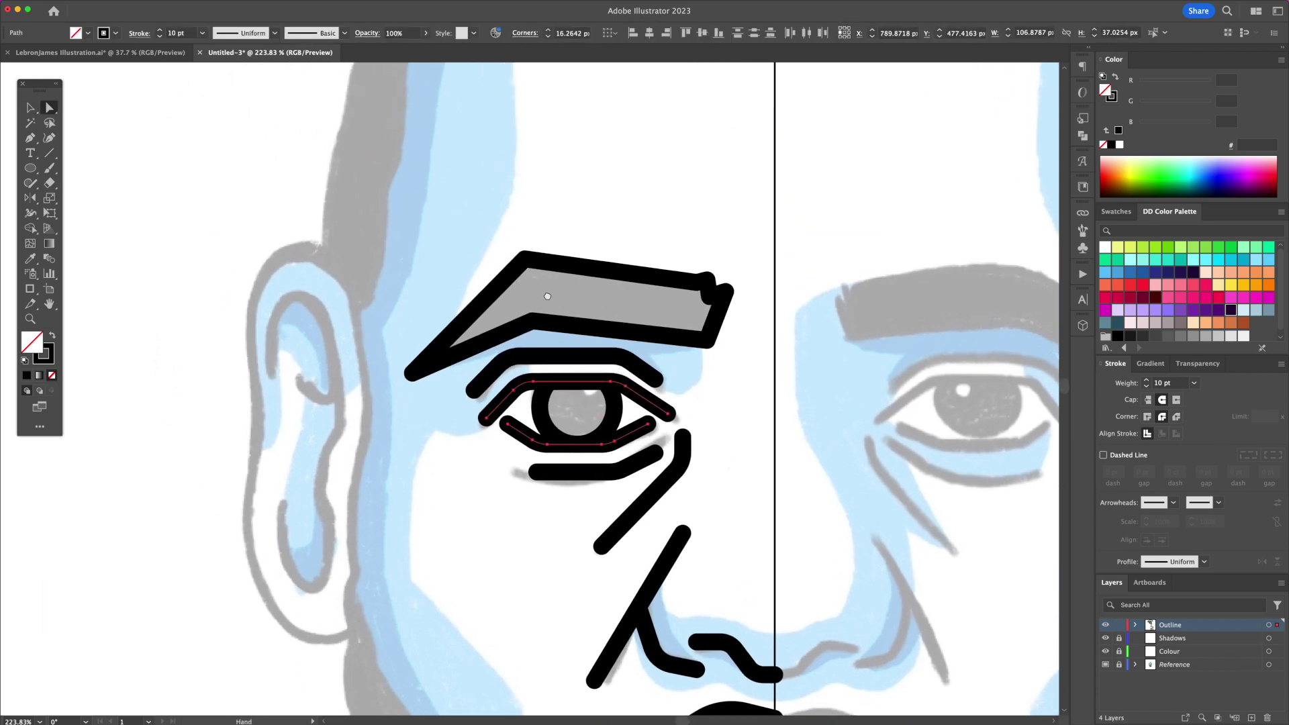
pyautogui.click(547, 294)
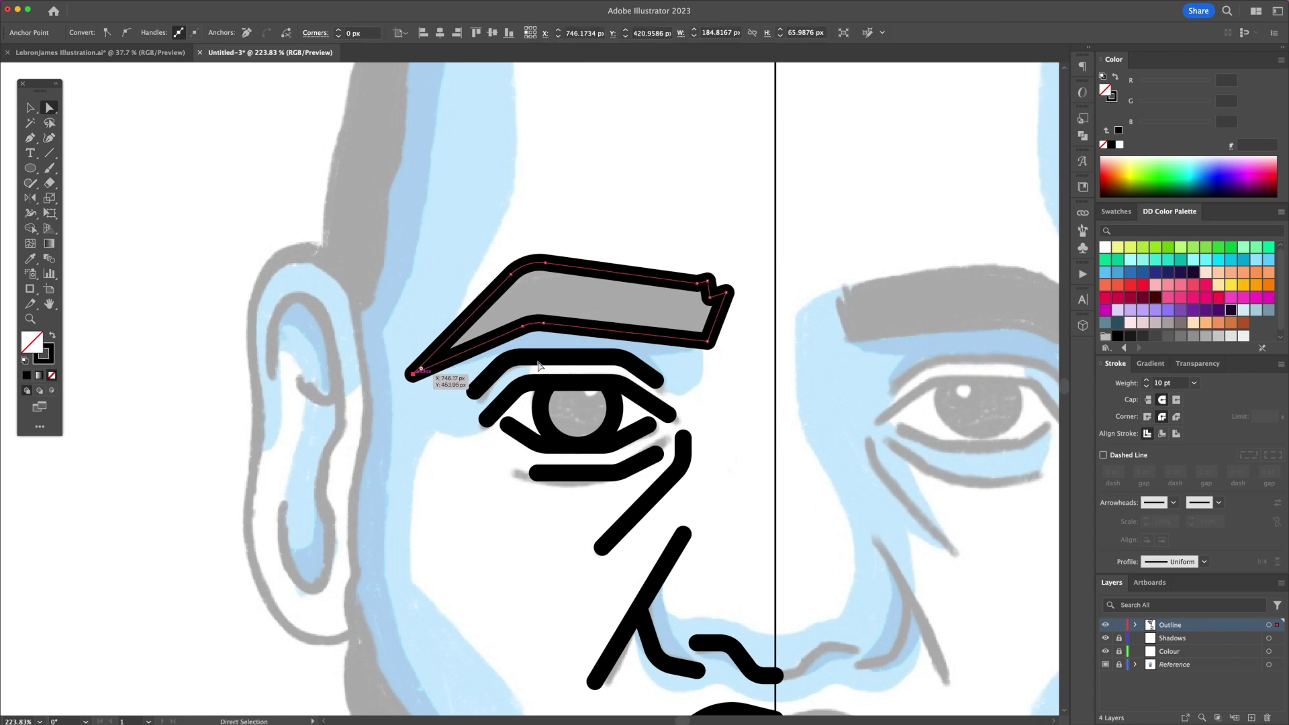
pyautogui.moveTo(708, 339); pyautogui.dragTo(705, 336)
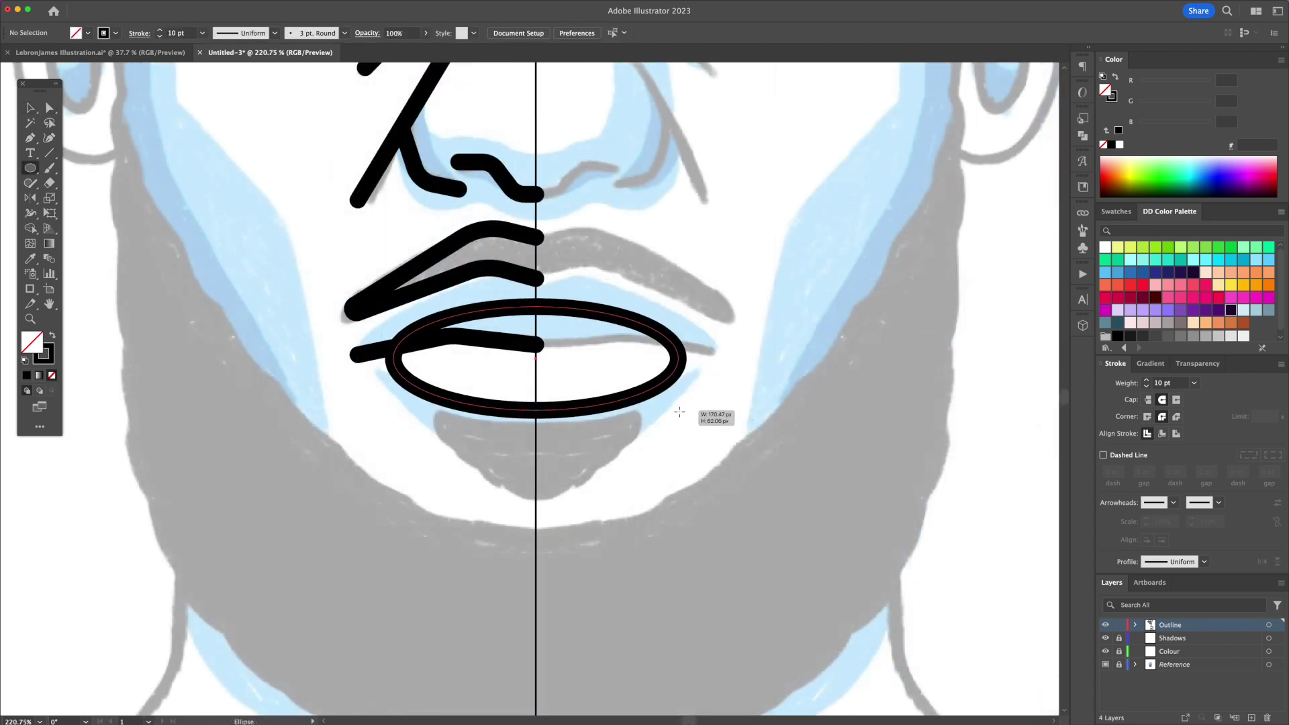
# Draw an ellipse about 199 by 79 px centred on the mouth and delete its top and right anchors, leaving the lower-left arc
pyautogui.moveTo(675, 402); pyautogui.dragTo(702, 425)
pyautogui.press('a')
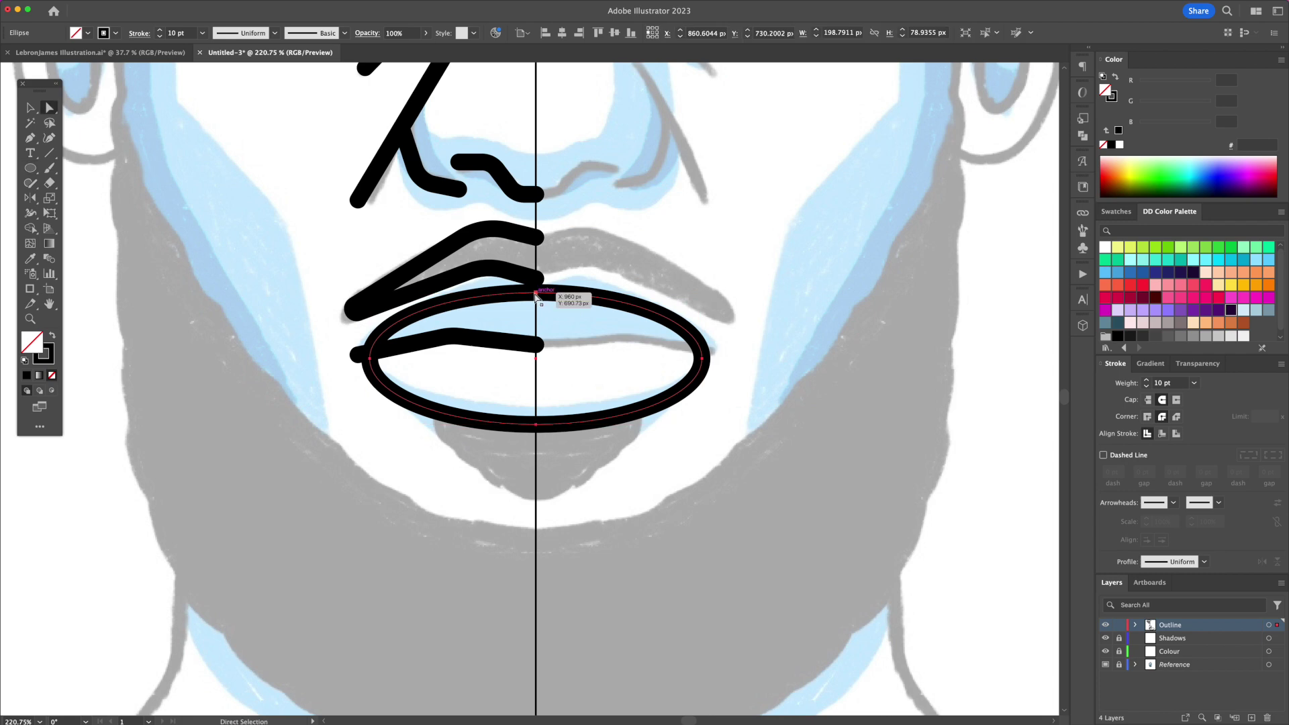
pyautogui.click(535, 293)
pyautogui.press('Delete')
pyautogui.click(702, 359)
pyautogui.press('Delete')
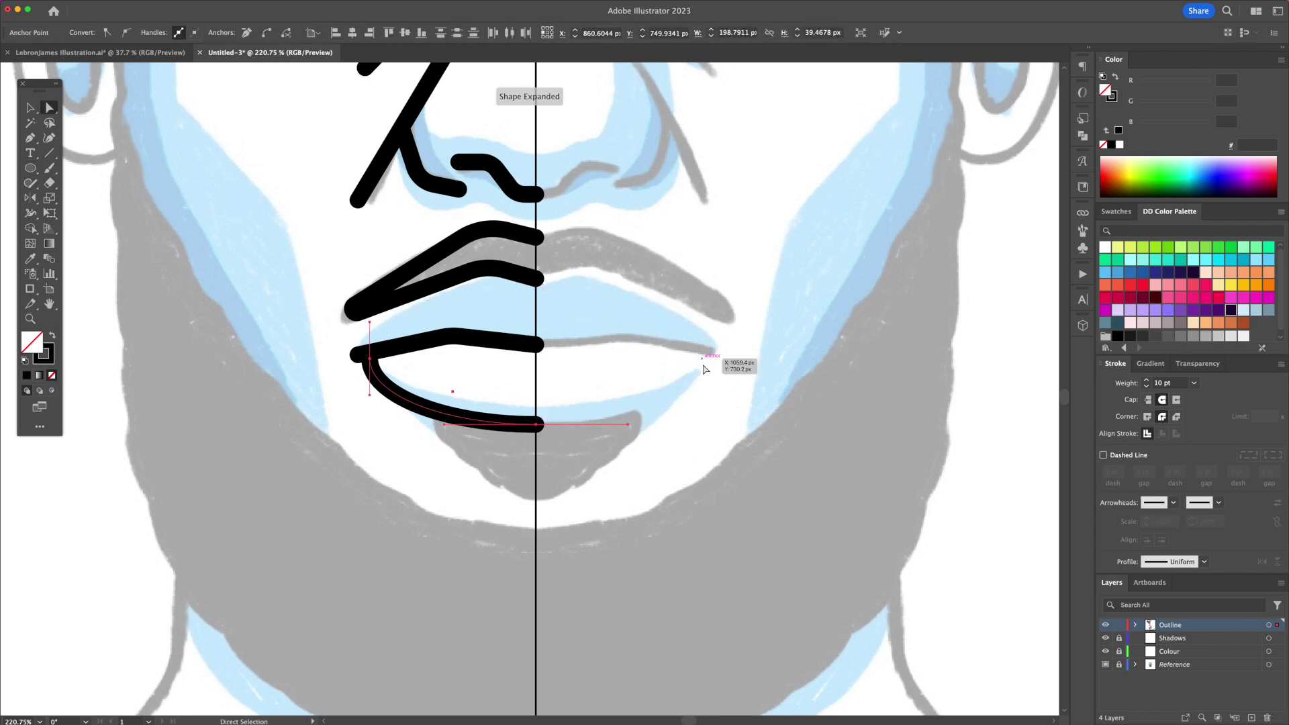
# Trace the left edge of the chin beard from above the lower lip arc down to the centre line with straight segments
pyautogui.click(582, 468)
pyautogui.press('p')
pyautogui.moveTo(437, 392); pyautogui.dragTo(441, 434)
pyautogui.click(437, 434)
pyautogui.click(465, 462)
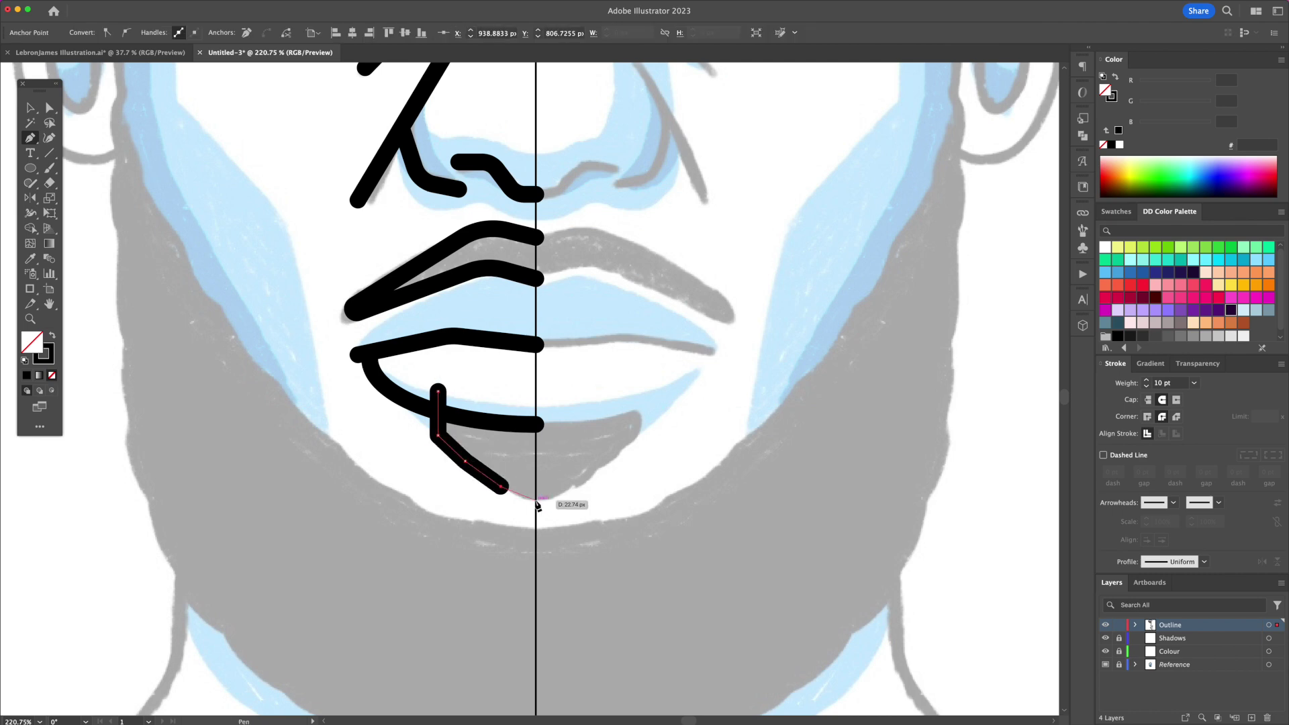
pyautogui.press('v')
pyautogui.scroll(3, 500, 500)
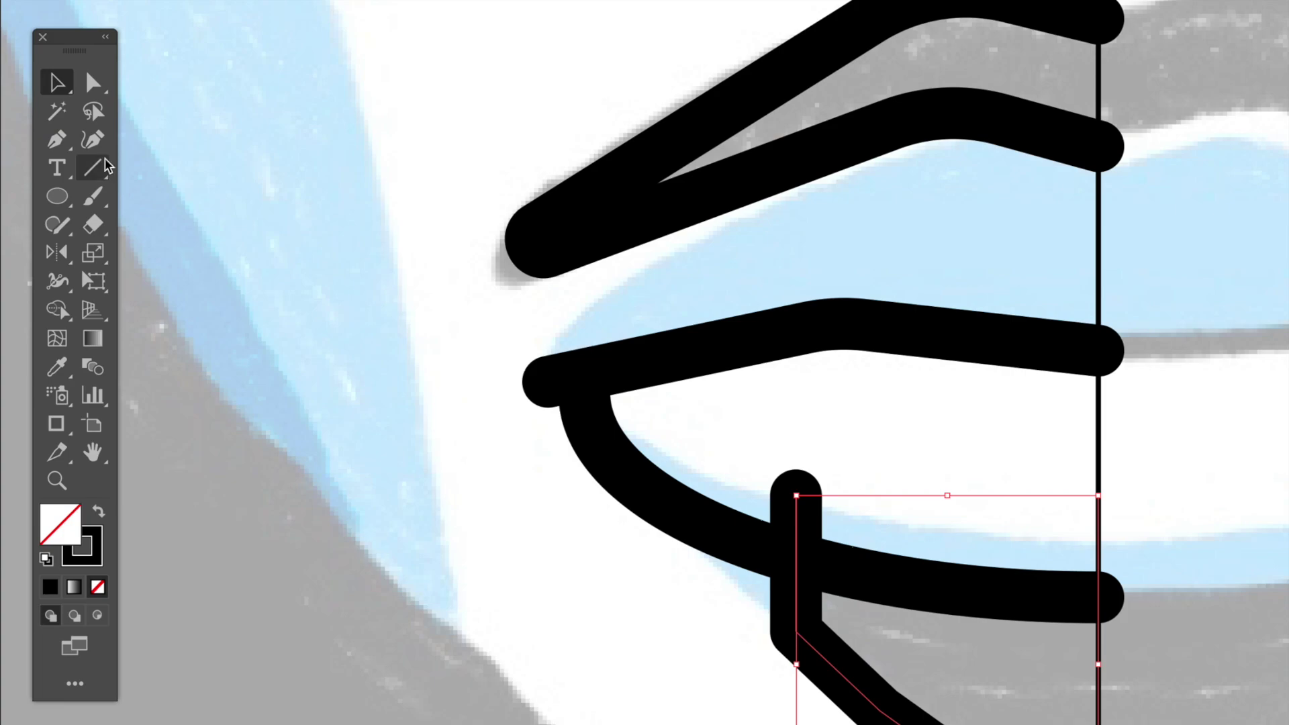
# Bend the chin beard edge's straight segments into scalloped curves with the Curvature tool
pyautogui.click(55, 144)
pyautogui.click(773, 556)
pyautogui.click(817, 678)
pyautogui.click(913, 724)
pyautogui.click(986, 724)
pyautogui.click(1022, 724)
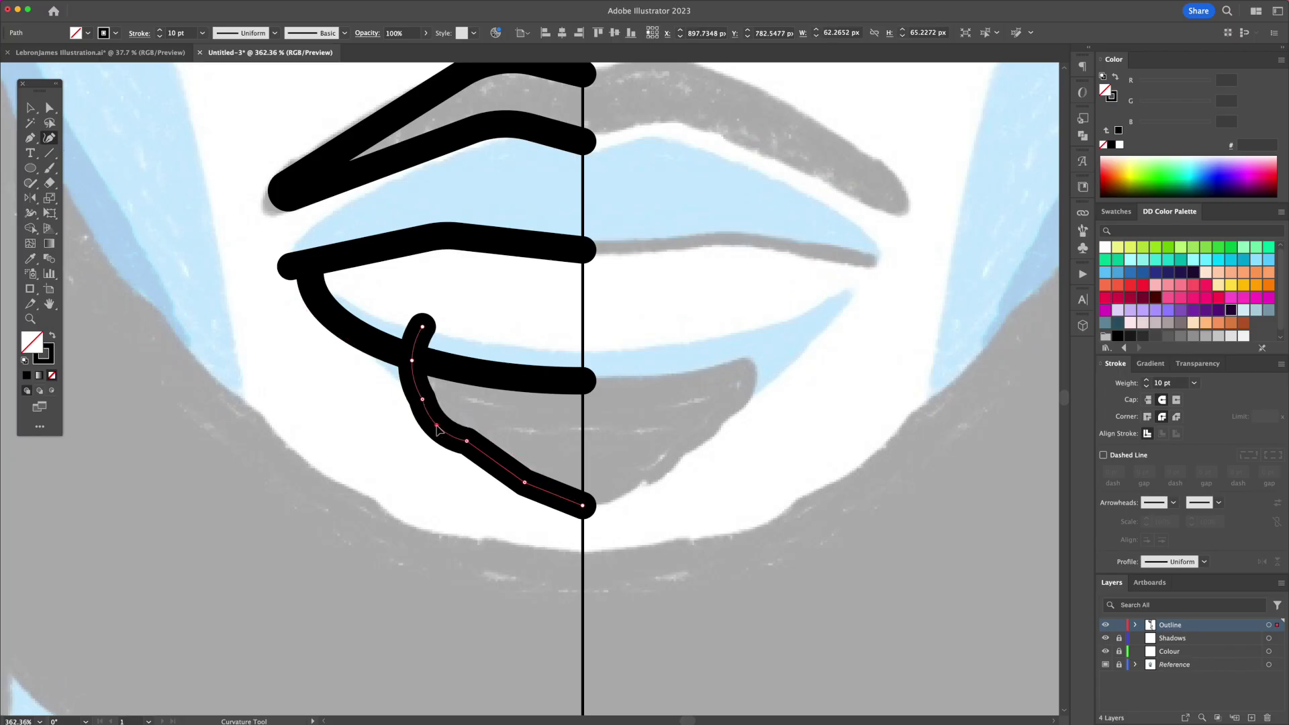
pyautogui.press('v')
pyautogui.click(517, 424)
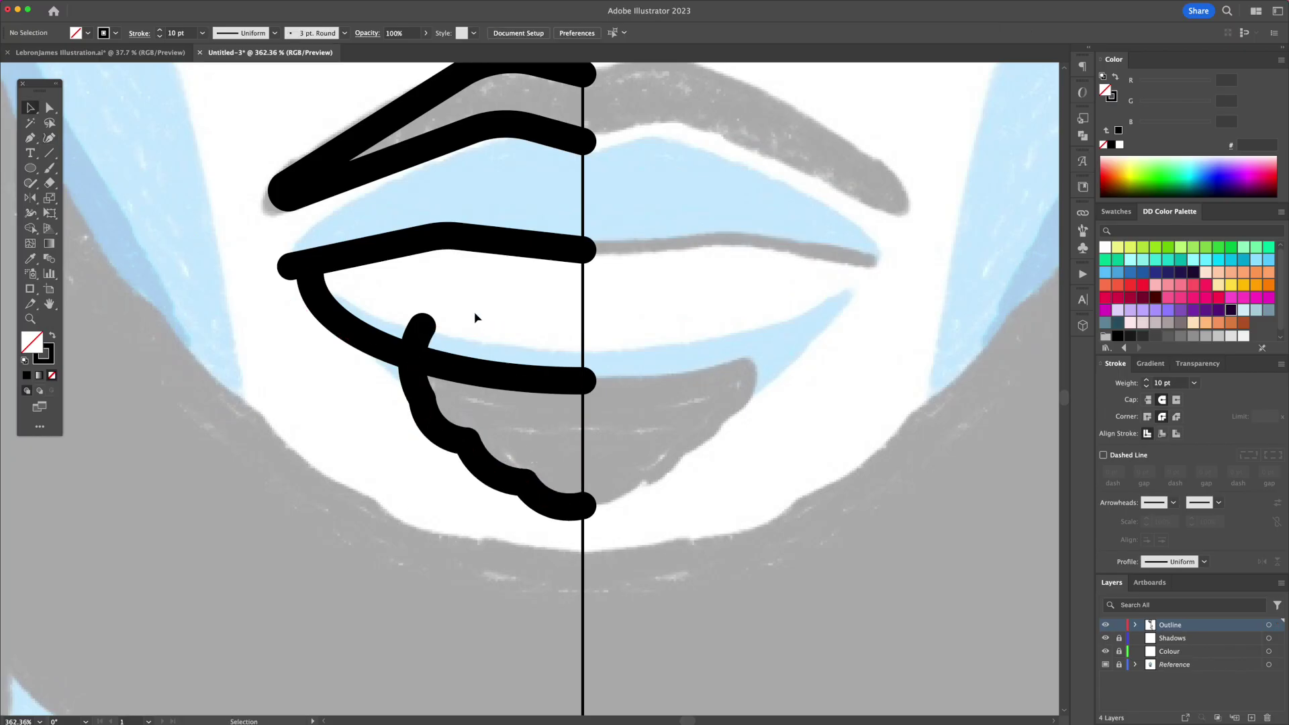
# Remove the excess strokes where the lip arc and chin beard edge cross using the Shape Builder
pyautogui.click(388, 396)
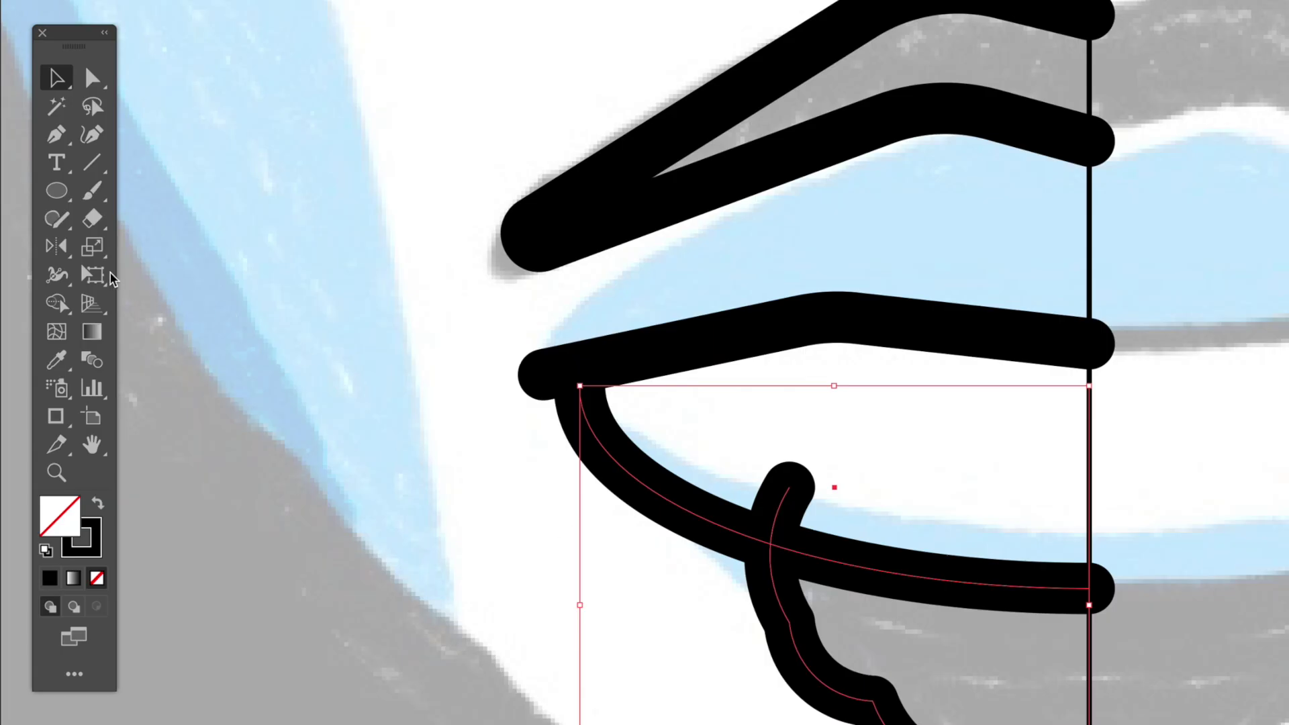
pyautogui.click(57, 305)
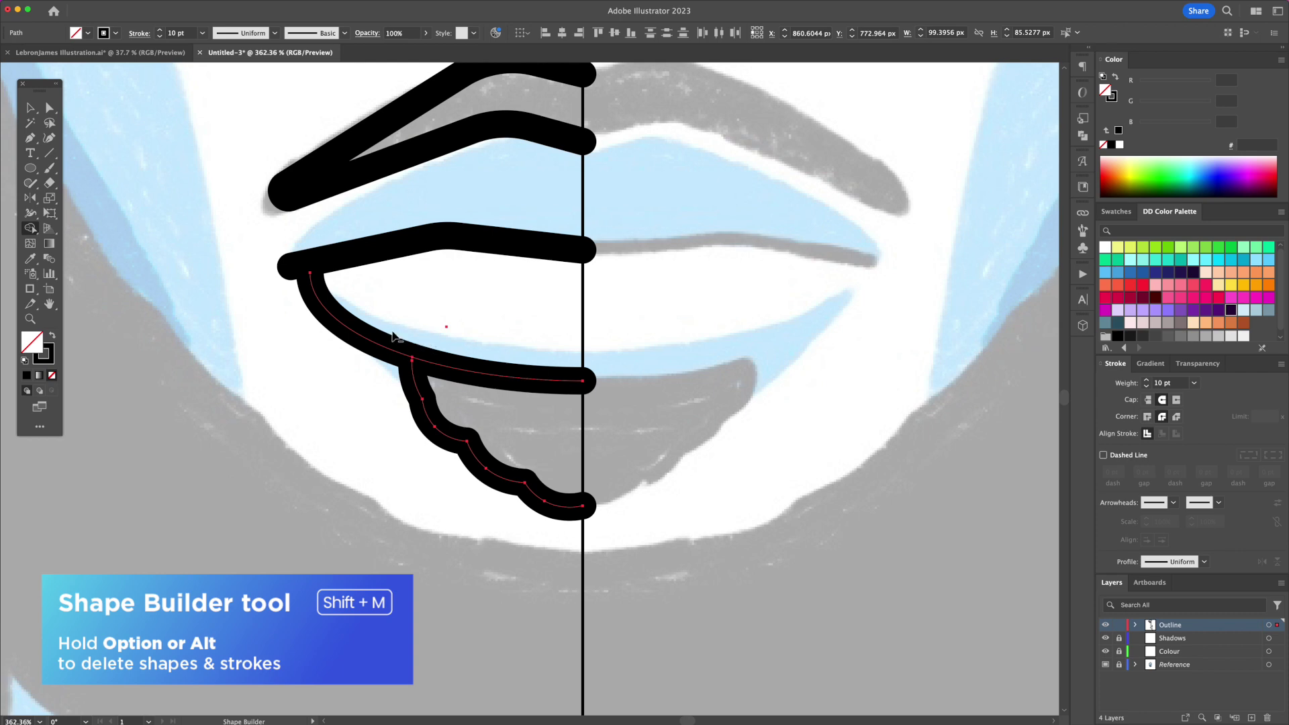
pyautogui.keyDown('alt'); pyautogui.click(393, 337); pyautogui.keyUp('alt')
pyautogui.press('v')
pyautogui.press('super+shift+a')
pyautogui.press('super+0')
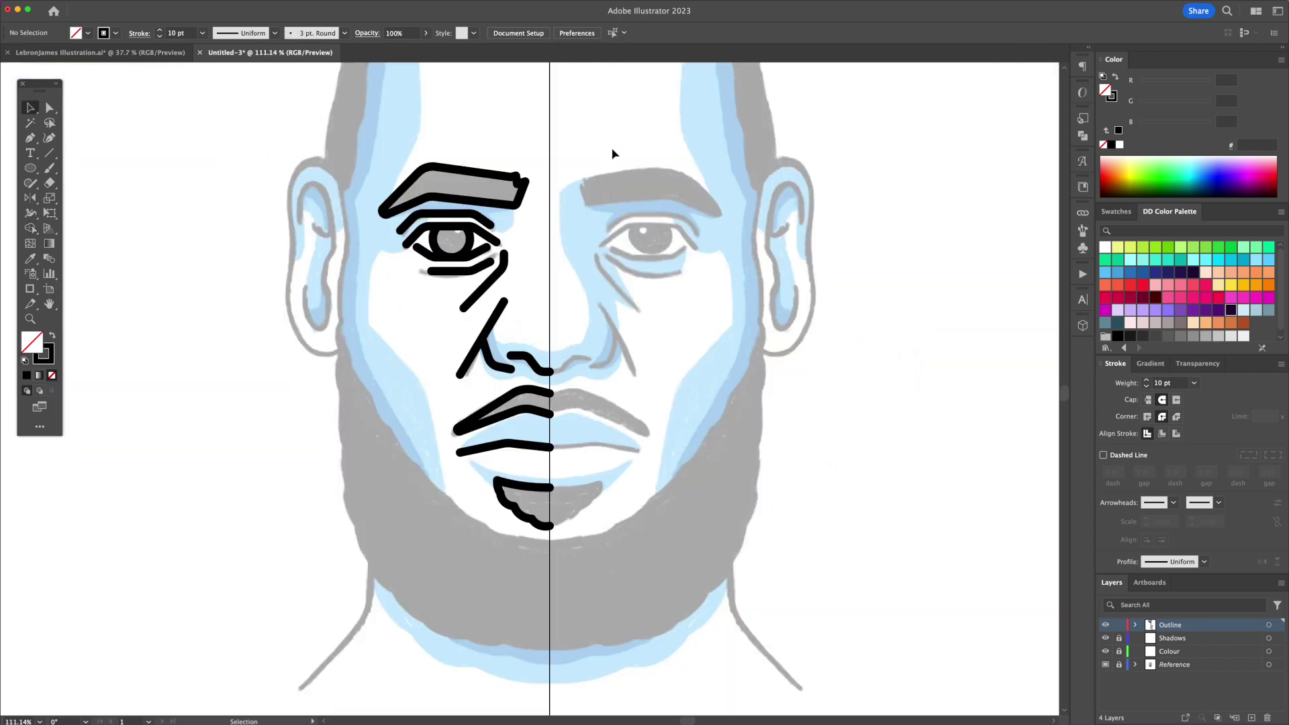
# Select all facial feature outlines and reflect a copy vertically across the face's centre line
pyautogui.moveTo(355, 570); pyautogui.dragTo(392, 562)
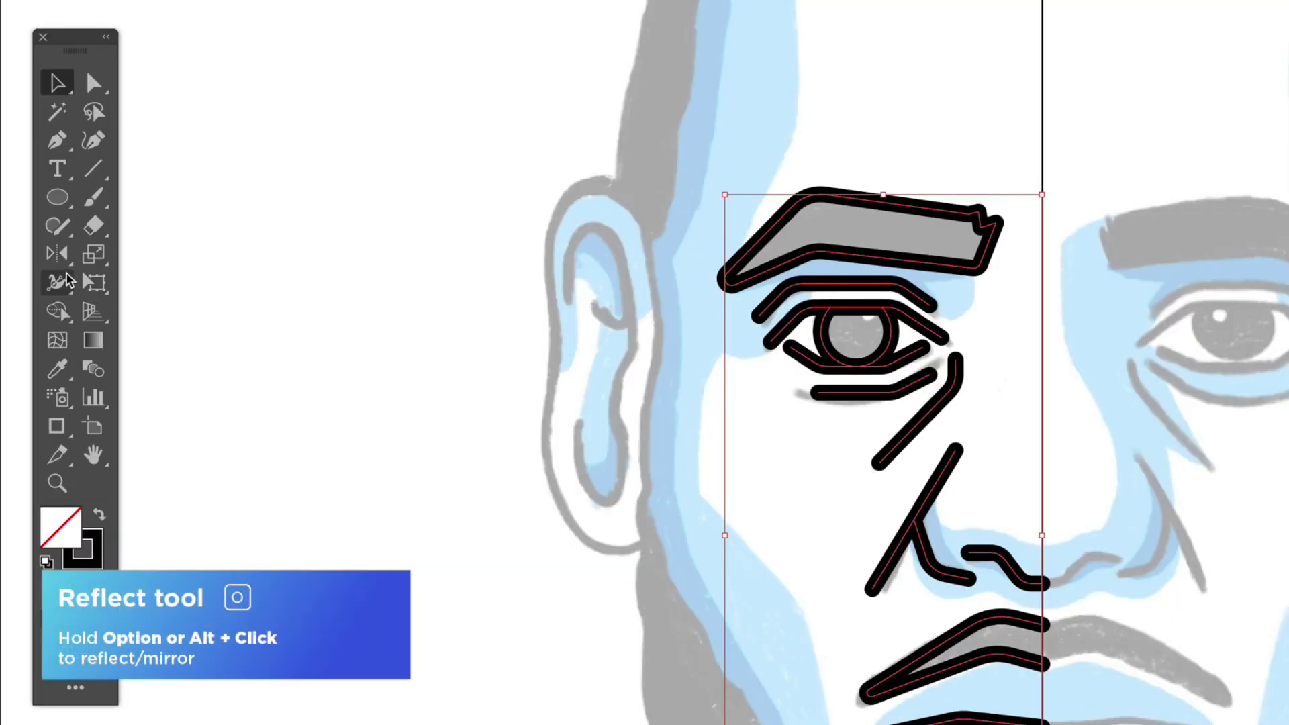
pyautogui.click(31, 197)
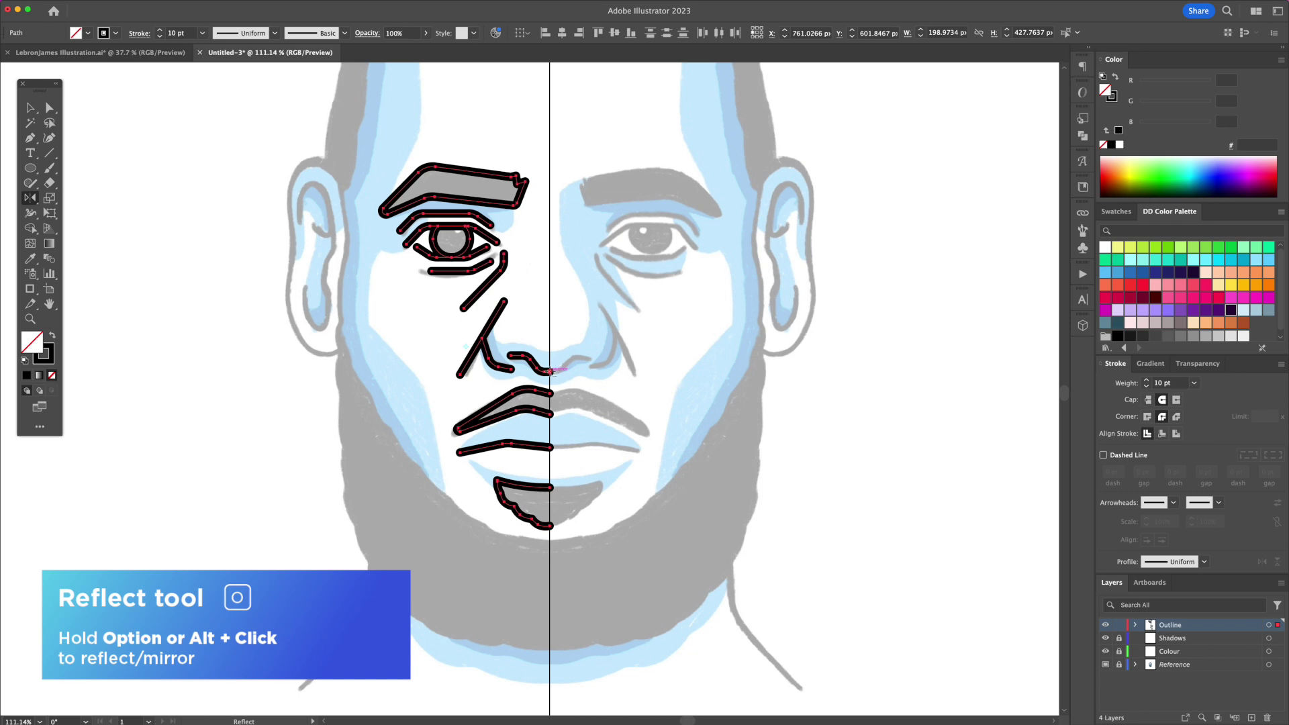
pyautogui.keyDown('alt'); pyautogui.click(549, 370); pyautogui.keyUp('alt')
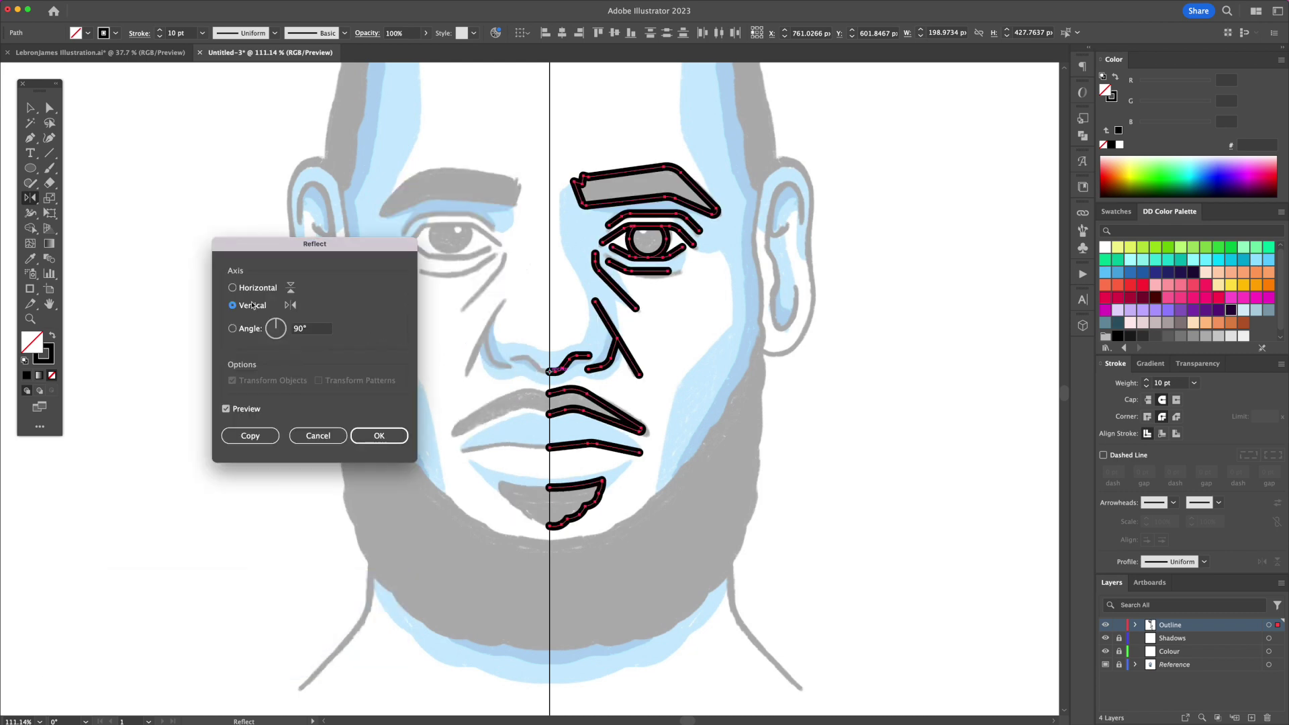
pyautogui.click(250, 436)
# Join the two halves of the line between the lips at the centre line
pyautogui.press('z')
pyautogui.click(549, 411)
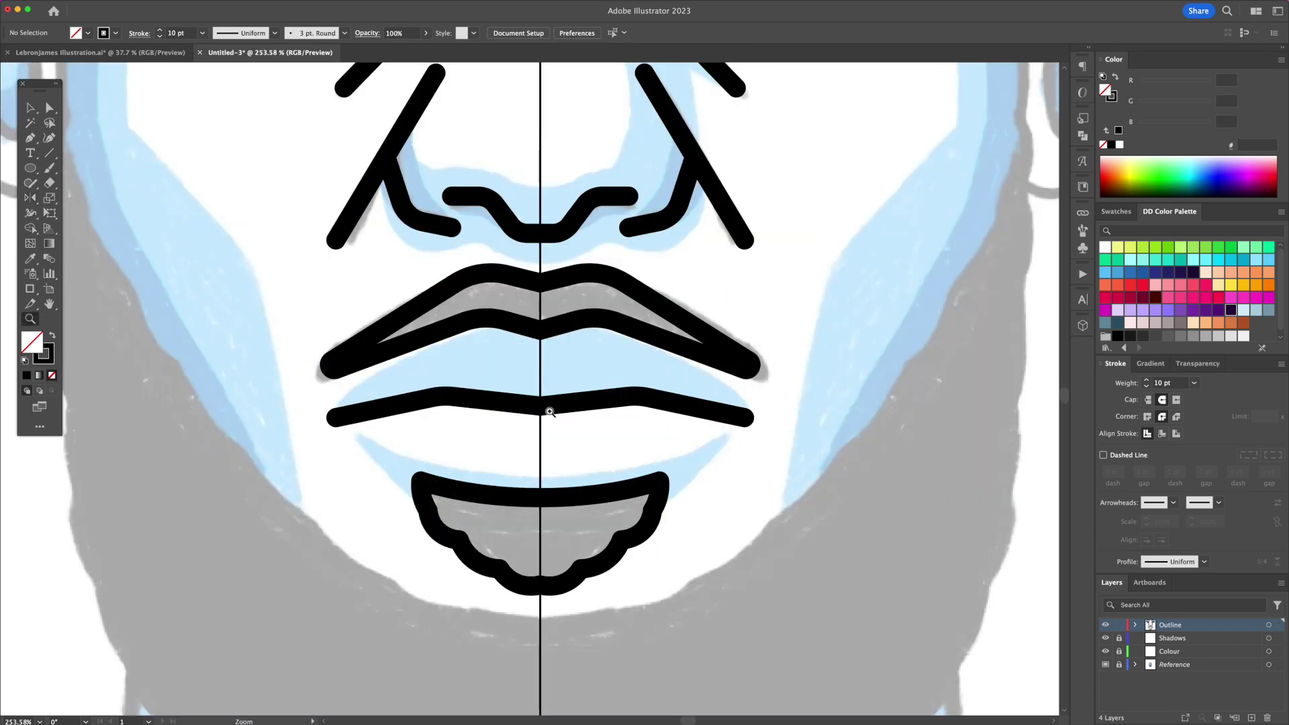
pyautogui.moveTo(555, 396); pyautogui.dragTo(530, 416)
pyautogui.rightClick(540, 409)
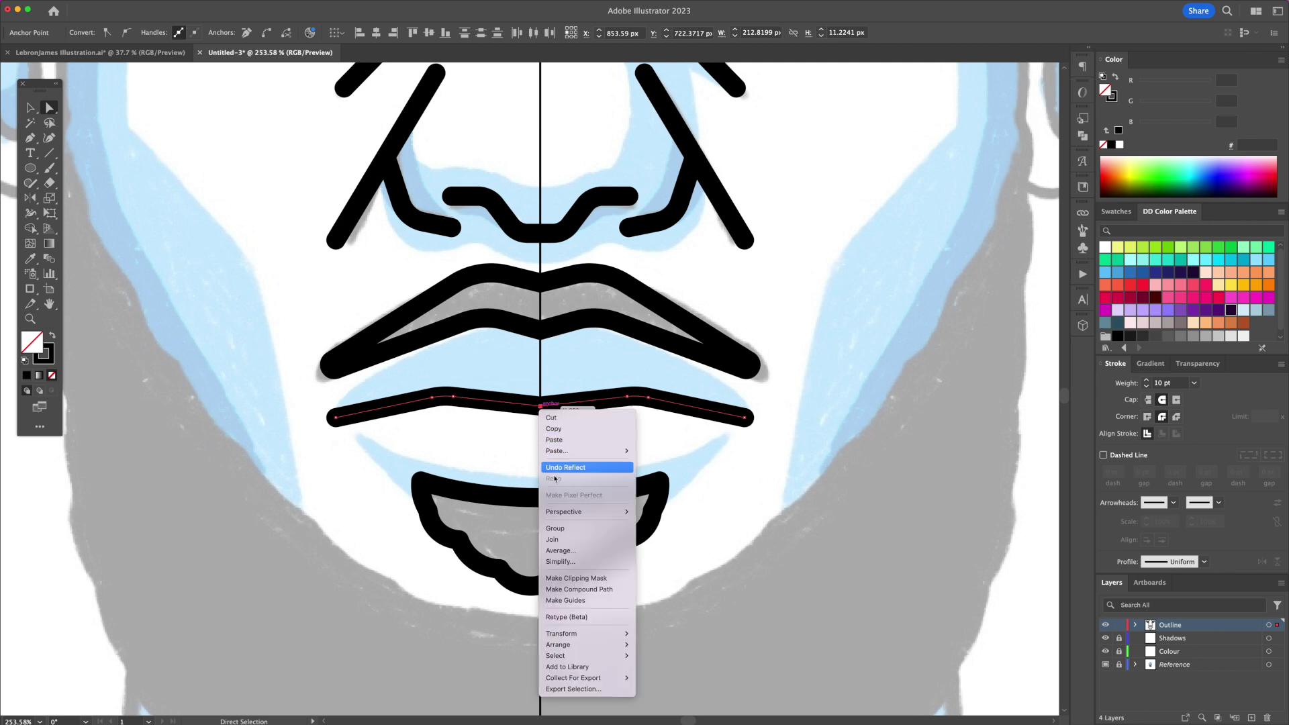
pyautogui.click(570, 537)
# Merge the two mirrored halves of the chin beard into one shape with the Shape Builder
pyautogui.press('v')
pyautogui.click(451, 541)
pyautogui.click(31, 229)
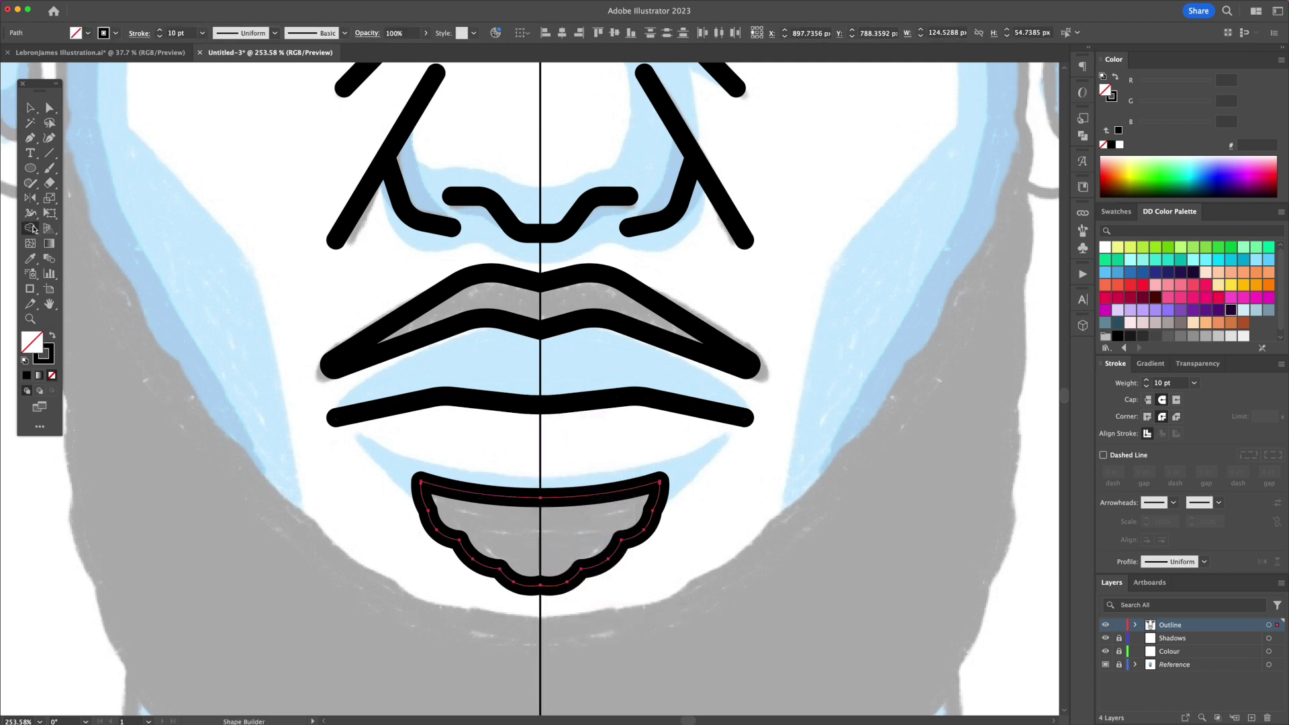
pyautogui.click(495, 543)
pyautogui.press('v')
pyautogui.press('super+shift+a')
pyautogui.scroll(3, 531, 429)
pyautogui.click(535, 423)
pyautogui.moveTo(575, 402); pyautogui.dragTo(577, 446)
pyautogui.press('super+z')
pyautogui.press('a')
pyautogui.press('v')
# Swap fill and stroke on both eyebrows, the moustache and the chin beard, making them solid black without a stroke
pyautogui.press('super+0')
pyautogui.keyDown('shift'); pyautogui.click(626, 547); pyautogui.keyUp('shift')
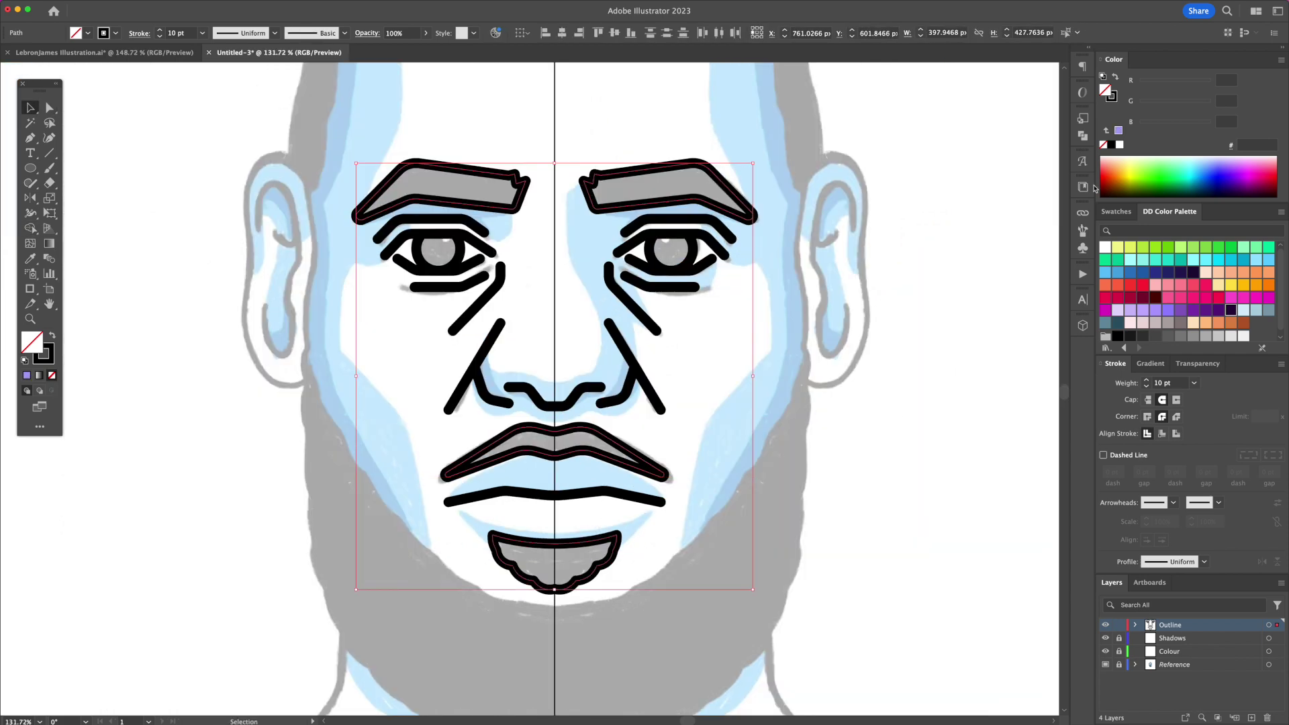
pyautogui.click(1114, 78)
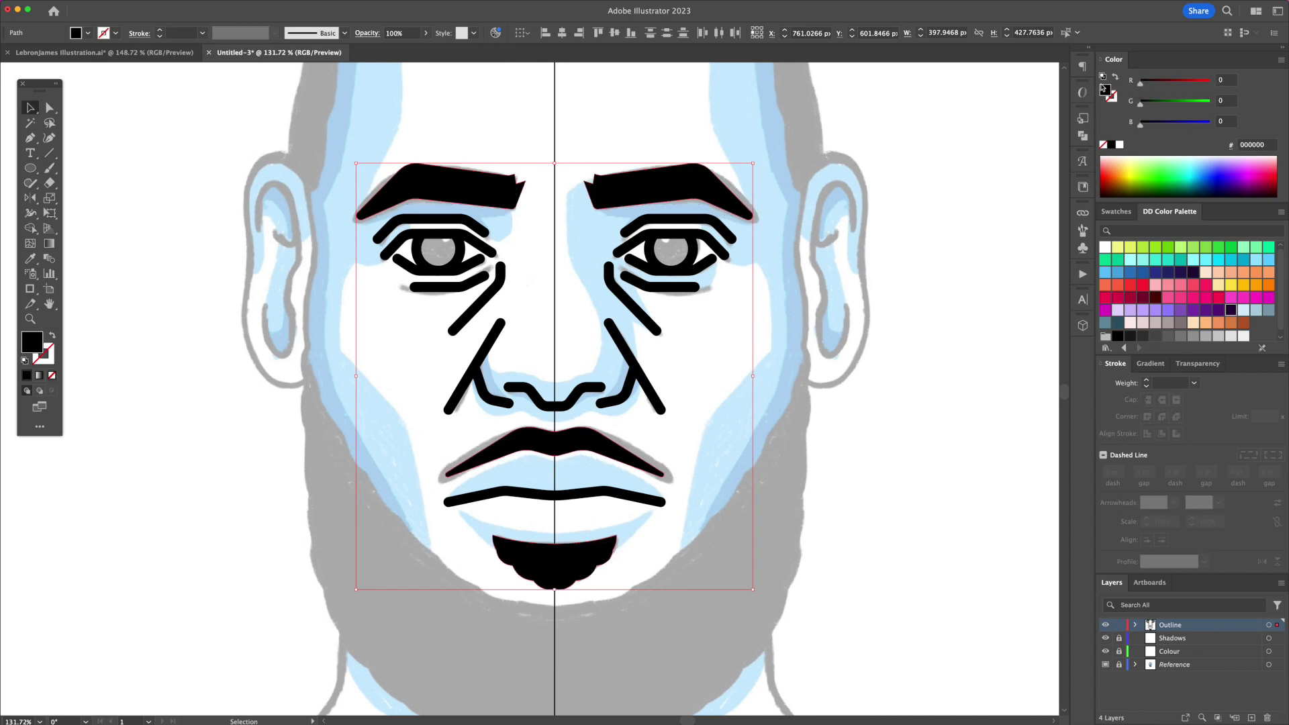
pyautogui.click(780, 508)
# Scale the moustache up proportionally to about 244 by 56 px
pyautogui.click(644, 463)
pyautogui.moveTo(672, 427); pyautogui.dragTo(677, 423)
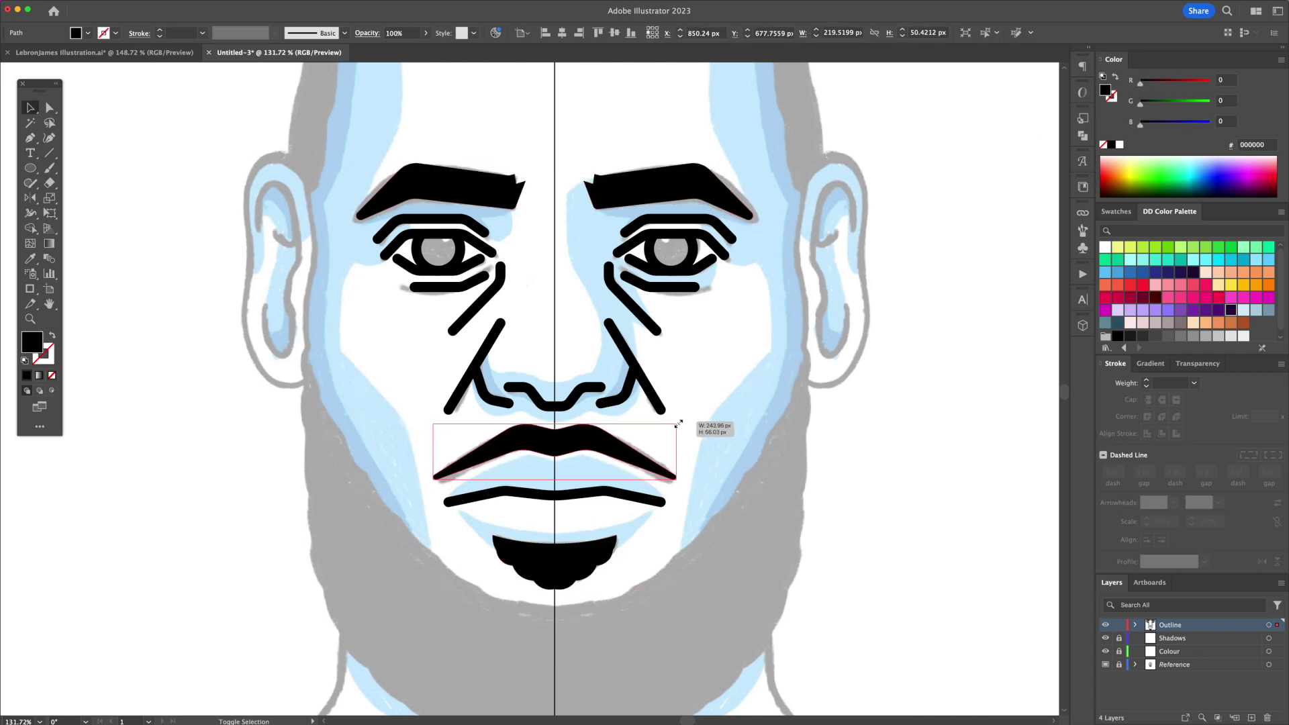
# Trace the left outer hair edge from the crown's centre line down to the ear and bend its segments into scalloped curves
pyautogui.press('p')
pyautogui.scroll(10, 678, 423)
pyautogui.click(582, 149)
pyautogui.click(552, 149)
pyautogui.click(508, 164)
pyautogui.click(457, 183)
pyautogui.click(417, 209)
pyautogui.click(379, 240)
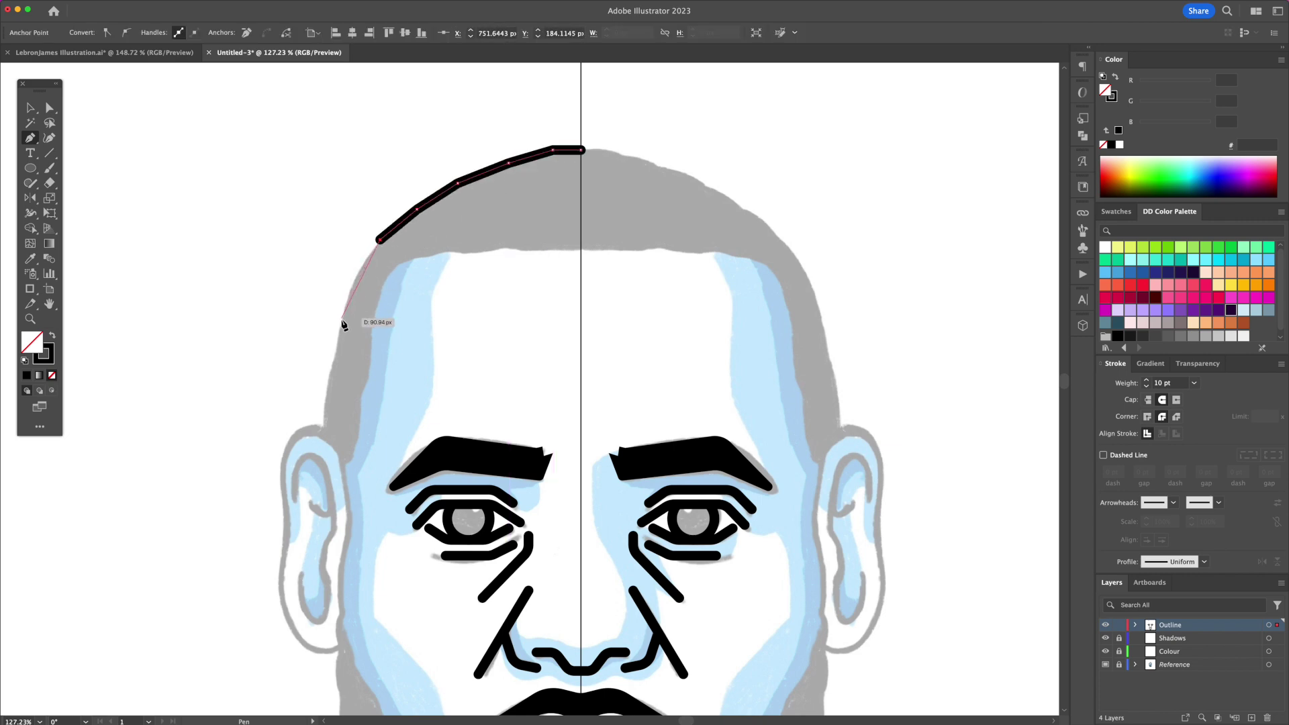
pyautogui.click(325, 443)
pyautogui.hotkey('shift', '`')
pyautogui.moveTo(356, 321); pyautogui.dragTo(344, 321)
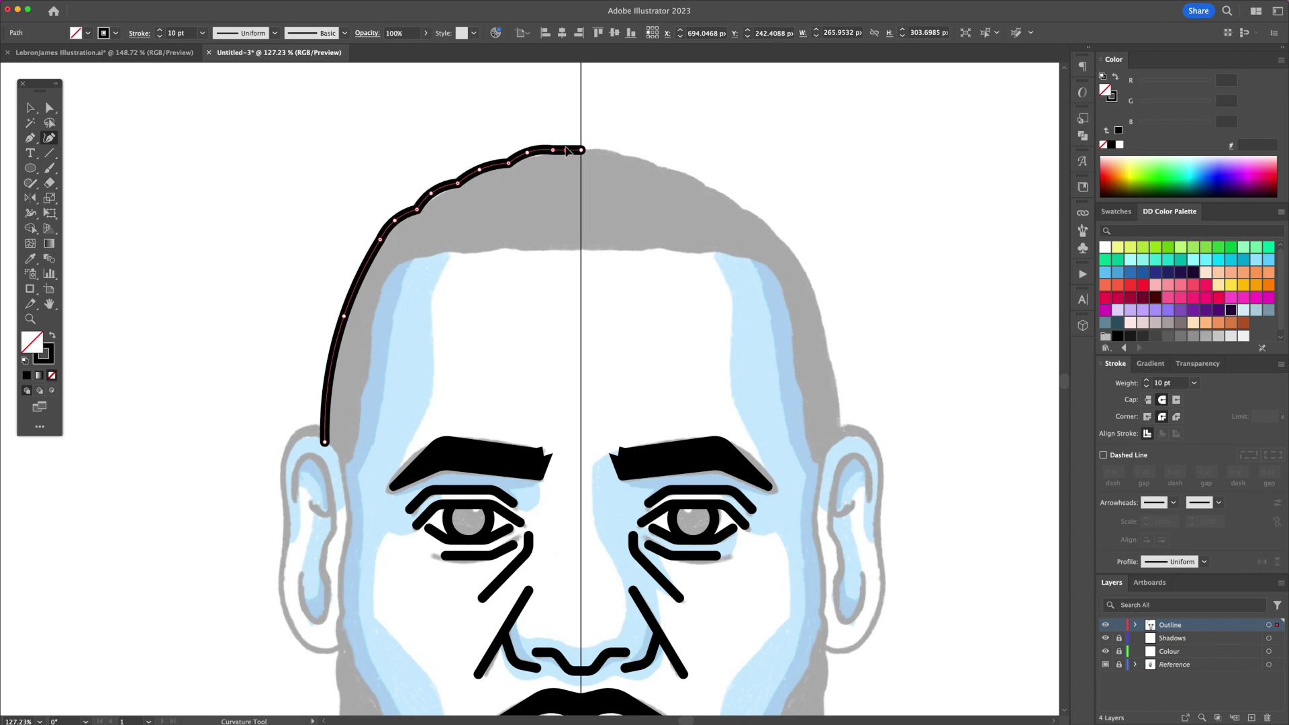
# Trace the left edge of the face with the Pen tool from beside the ear down to the side of the beard
pyautogui.press('p')
pyautogui.scroll(-5, 494, 322)
pyautogui.click(496, 398)
pyautogui.scroll(-5, 469, 282)
pyautogui.click(454, 281)
pyautogui.click(457, 335)
pyautogui.click(459, 401)
pyautogui.scroll(-5, 467, 418)
pyautogui.hscroll(2, 466, 418)
# Continue the path along the beard's outer edge around the jaw and end it on the centre line below the chin
pyautogui.moveTo(407, 326); pyautogui.dragTo(419, 349)
pyautogui.click(419, 371)
pyautogui.click(440, 417)
pyautogui.click(475, 463)
pyautogui.click(520, 514)
pyautogui.click(569, 525)
pyautogui.click(622, 533)
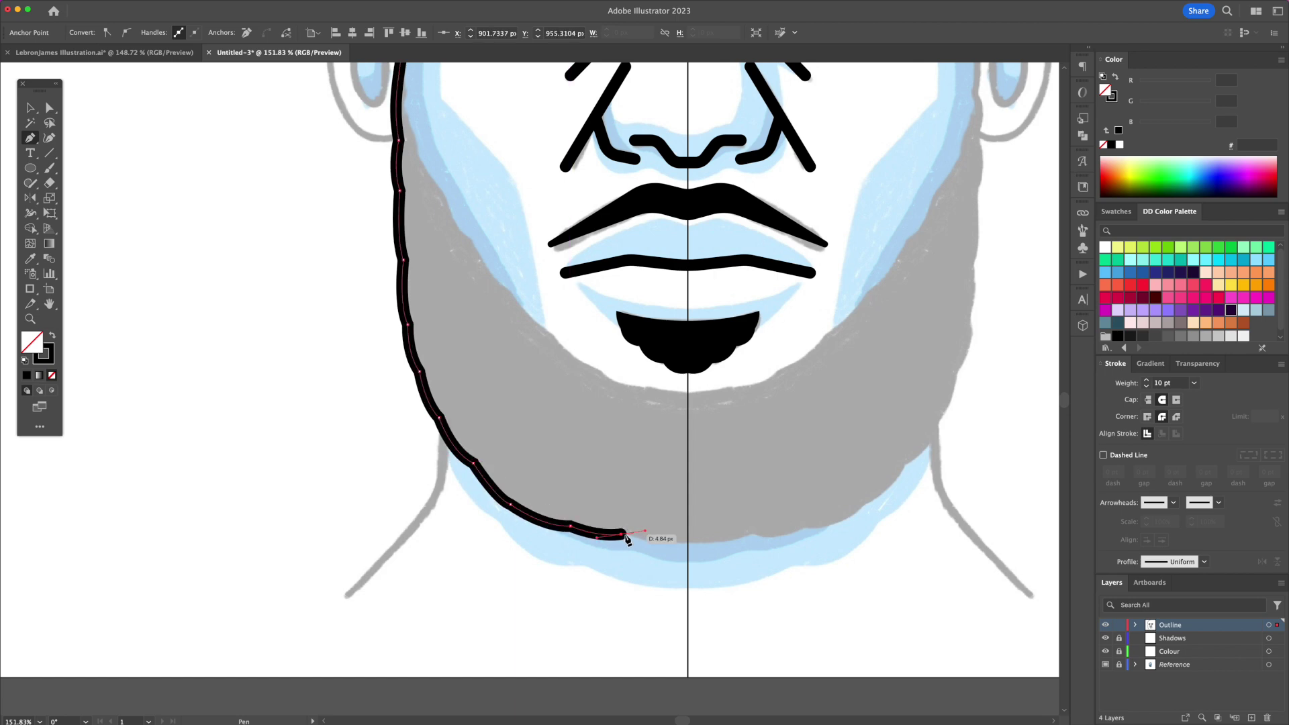
pyautogui.click(689, 544)
pyautogui.press('Escape')
# Trace the outer contour of the left ear from the side of the head down to the lobe
pyautogui.scroll(10, 461, 135)
pyautogui.hscroll(-4, 460, 135)
pyautogui.click(569, 253)
pyautogui.click(548, 254)
pyautogui.moveTo(503, 216); pyautogui.dragTo(470, 218)
pyautogui.click(478, 321)
pyautogui.click(537, 480)
pyautogui.press('v')
pyautogui.click(569, 469)
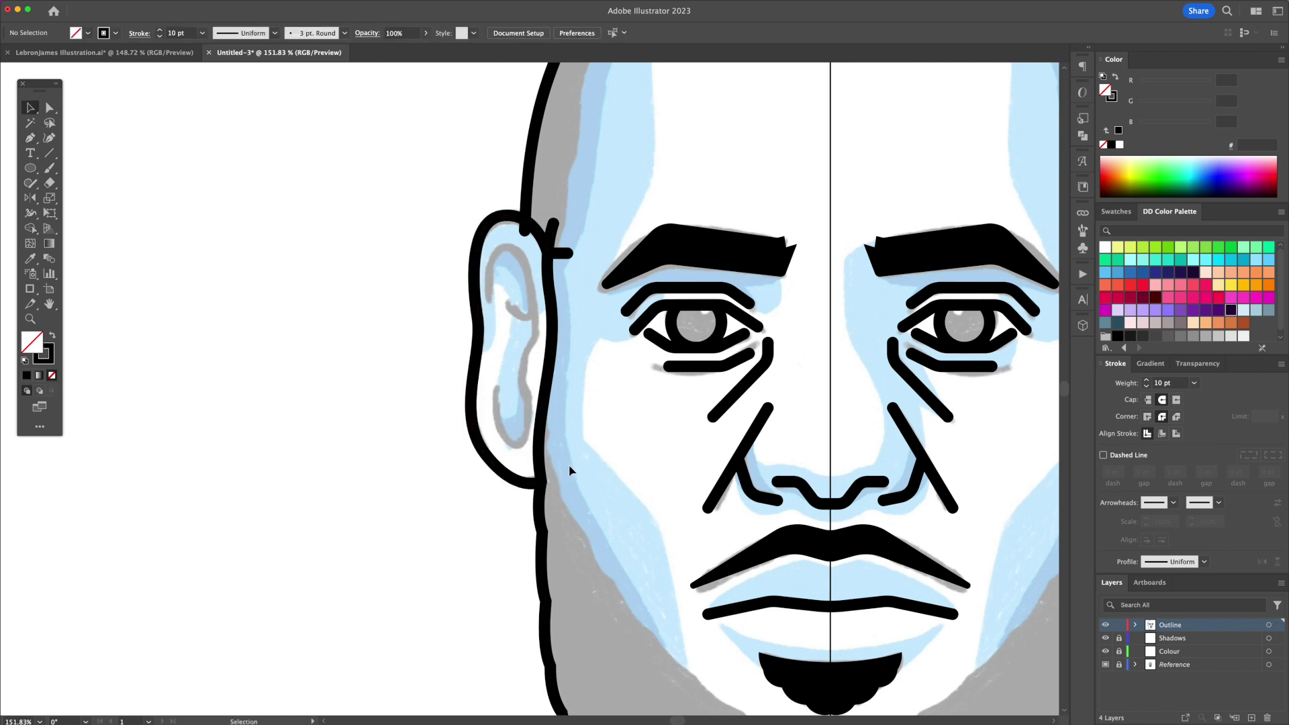
# Trace the inner fold lines of the left ear and trim the excess strokes where the ear meets the head
pyautogui.click(491, 300)
pyautogui.click(511, 250)
pyautogui.click(533, 326)
pyautogui.click(522, 378)
pyautogui.click(515, 442)
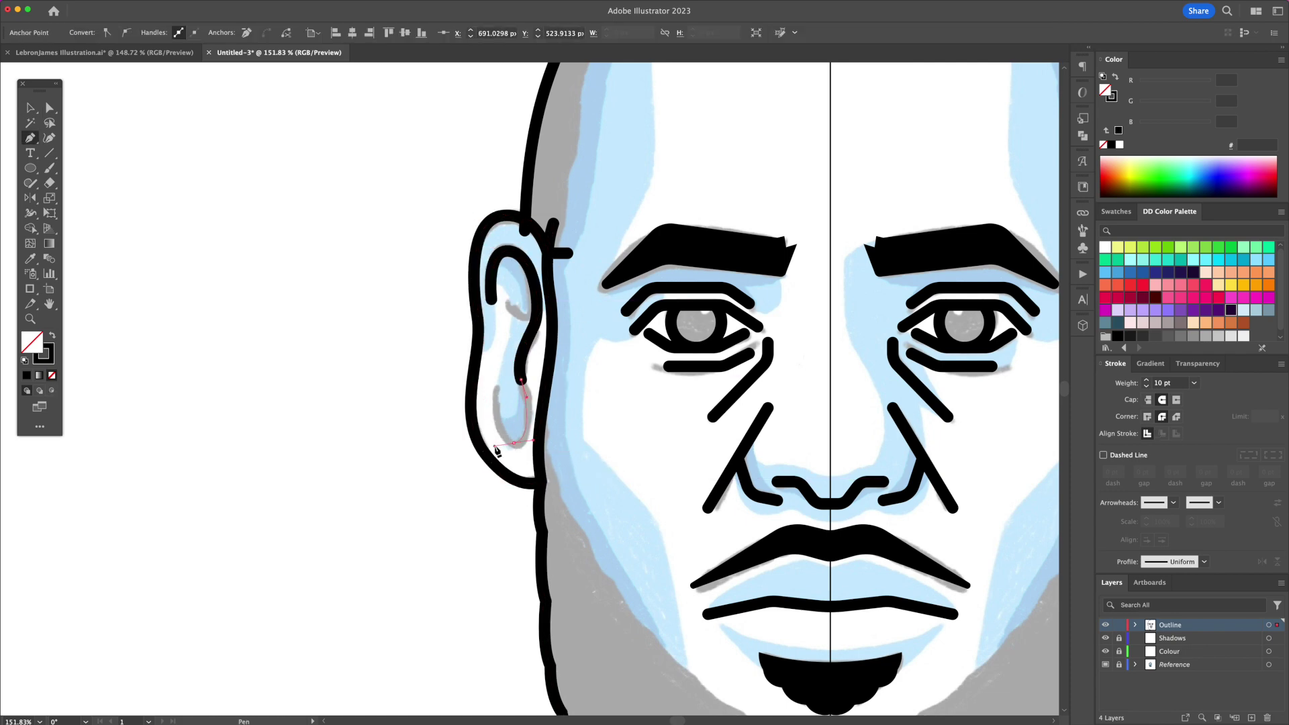
pyautogui.click(494, 444)
pyautogui.click(495, 385)
pyautogui.press('v')
pyautogui.hotkey('ctrl', 'a')
pyautogui.hotkey('shift', 'm')
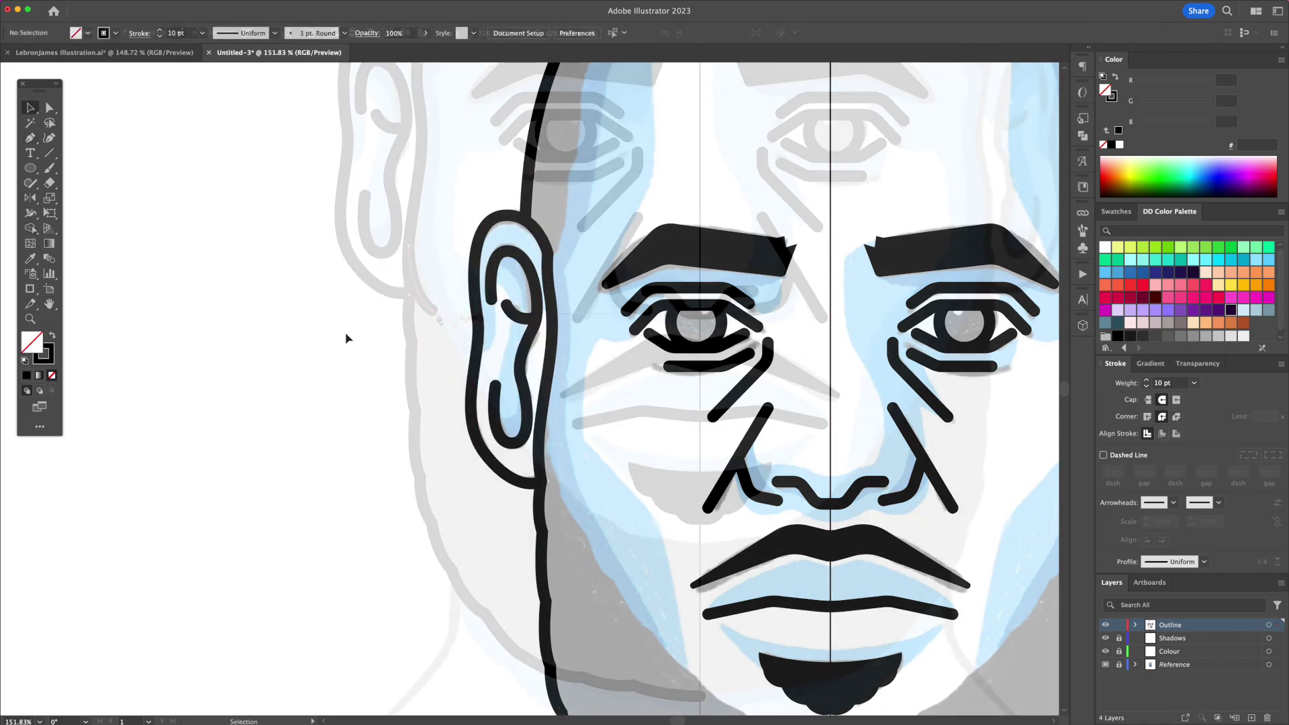
# Trace the beard's inner edge in curved segments from below the left ear along the cheek to the centre line
pyautogui.click(483, 388)
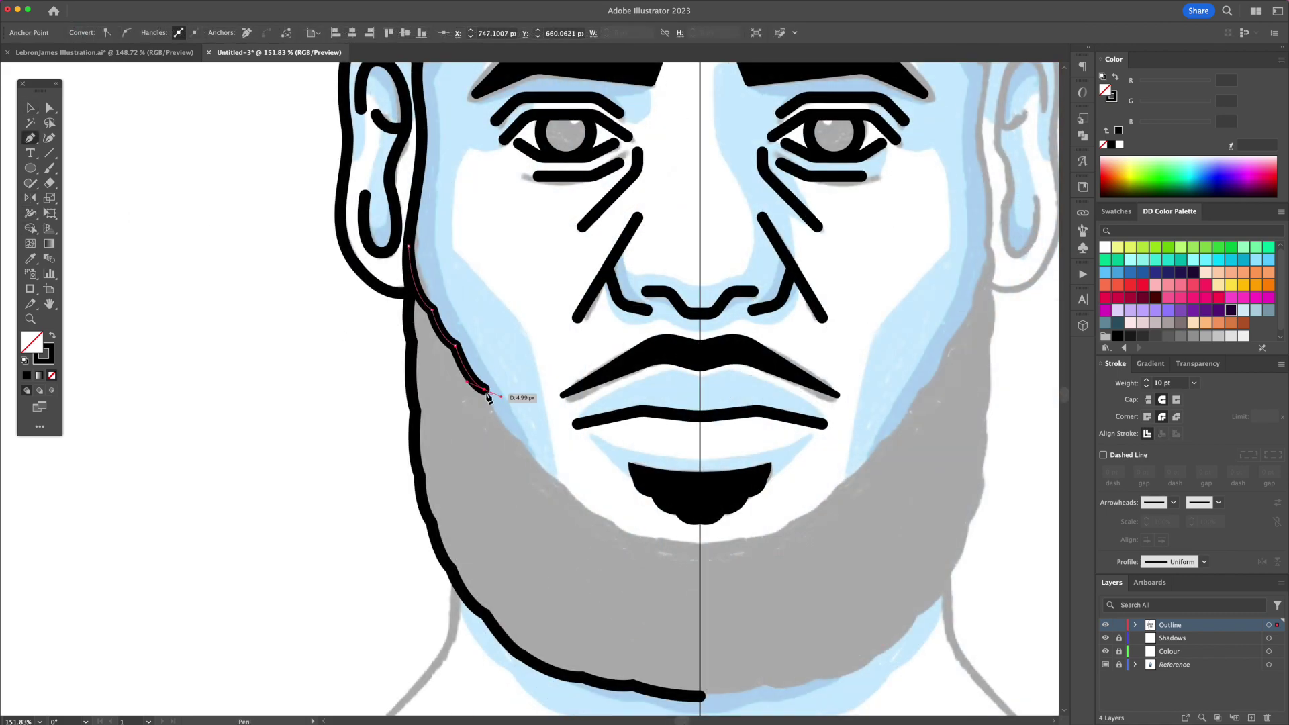
pyautogui.click(516, 440)
pyautogui.click(561, 481)
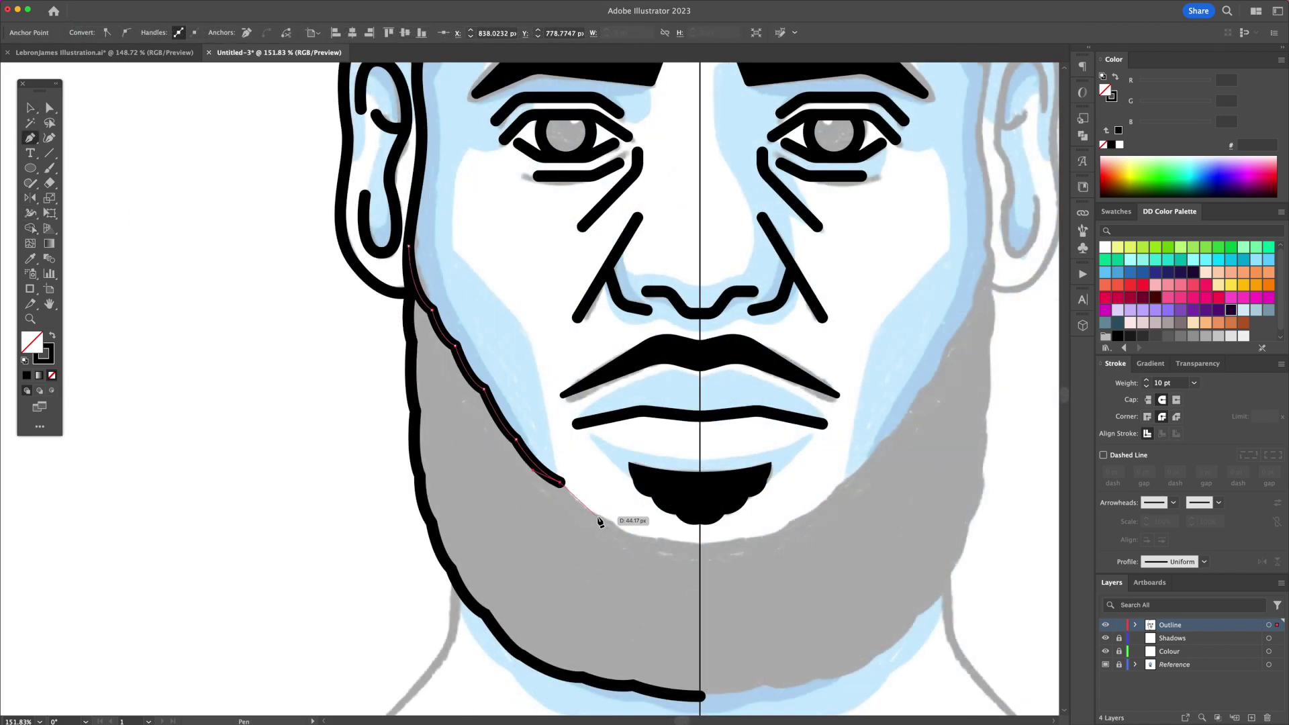
pyautogui.moveTo(642, 537); pyautogui.dragTo(671, 541)
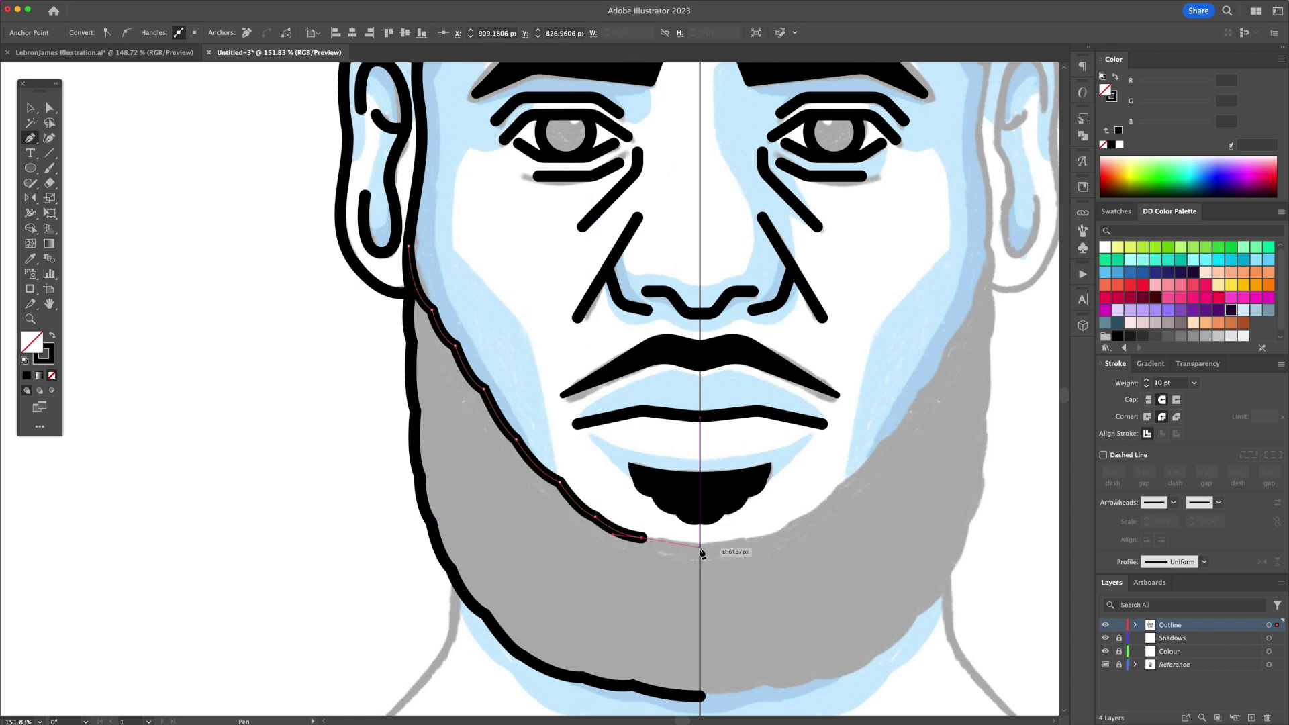
pyautogui.click(700, 545)
pyautogui.press('Escape')
# Trace the left neck line from the beard down to the shoulder and round its bend
pyautogui.scroll(-3, 649, 575)
pyautogui.click(456, 582)
pyautogui.click(457, 645)
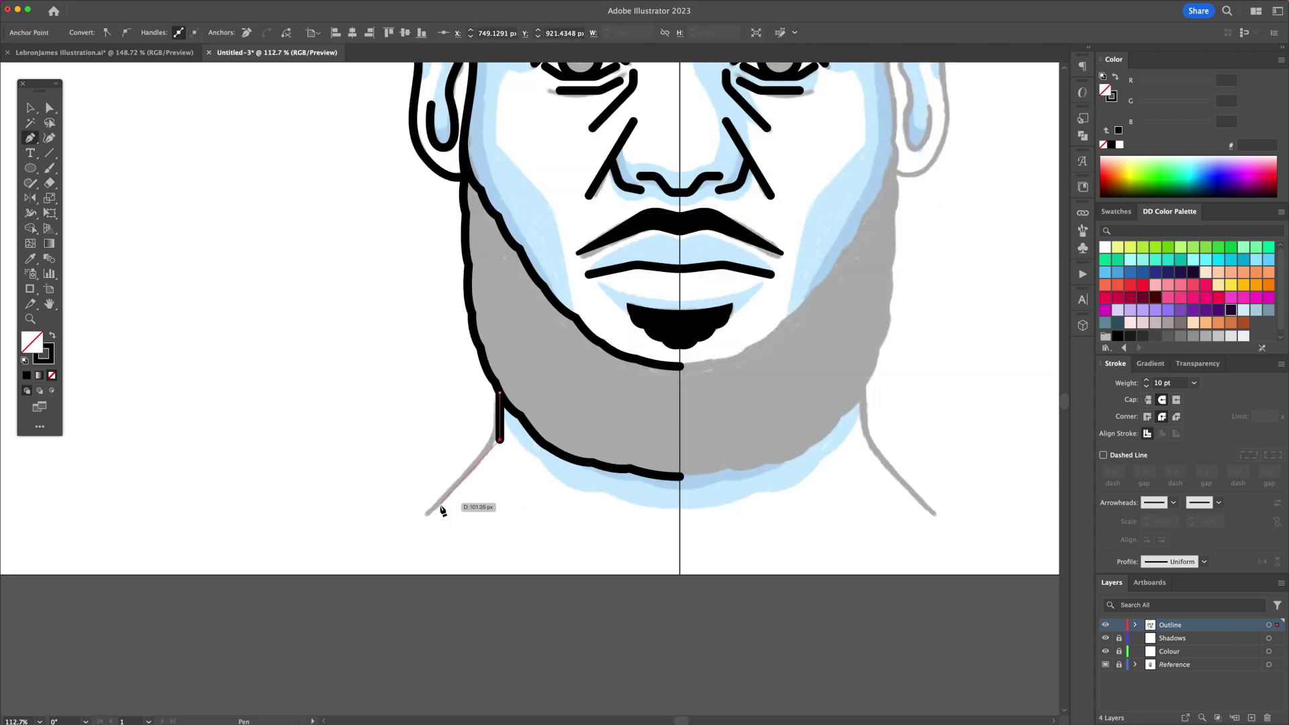
pyautogui.click(429, 511)
pyautogui.press('a')
pyautogui.moveTo(493, 439); pyautogui.dragTo(425, 411)
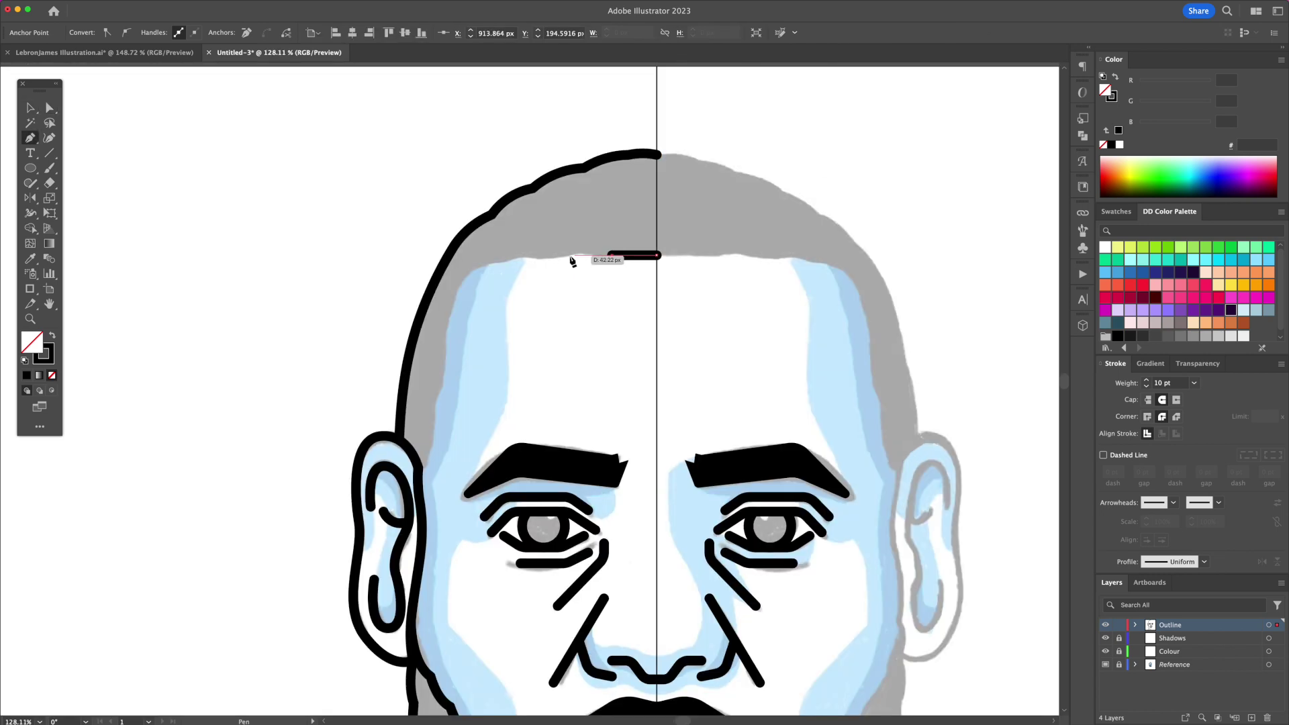
# Trace the inner hairline from the centre line across the forehead and down the left temple with straight segments
pyautogui.click(558, 255)
pyautogui.click(507, 260)
pyautogui.click(457, 280)
pyautogui.click(445, 334)
pyautogui.click(436, 396)
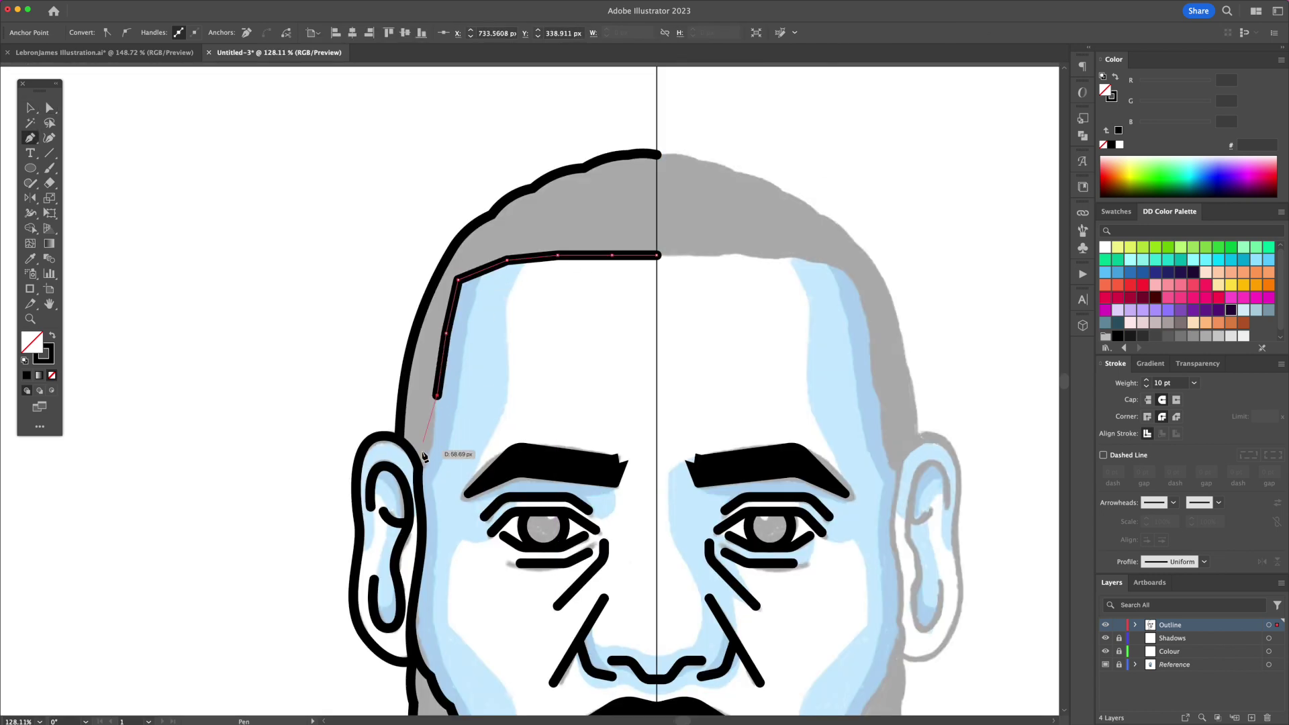
# Bend the inner hairline's straight segments into scalloped curves with the Curvature tool
pyautogui.hotkey('shift', '`')
pyautogui.scroll(5, 625, 252)
pyautogui.click(635, 257)
pyautogui.click(582, 259)
pyautogui.click(405, 270)
pyautogui.click(285, 300)
pyautogui.scroll(-4, 285, 300)
pyautogui.hscroll(-6, 285, 300)
pyautogui.click(476, 248)
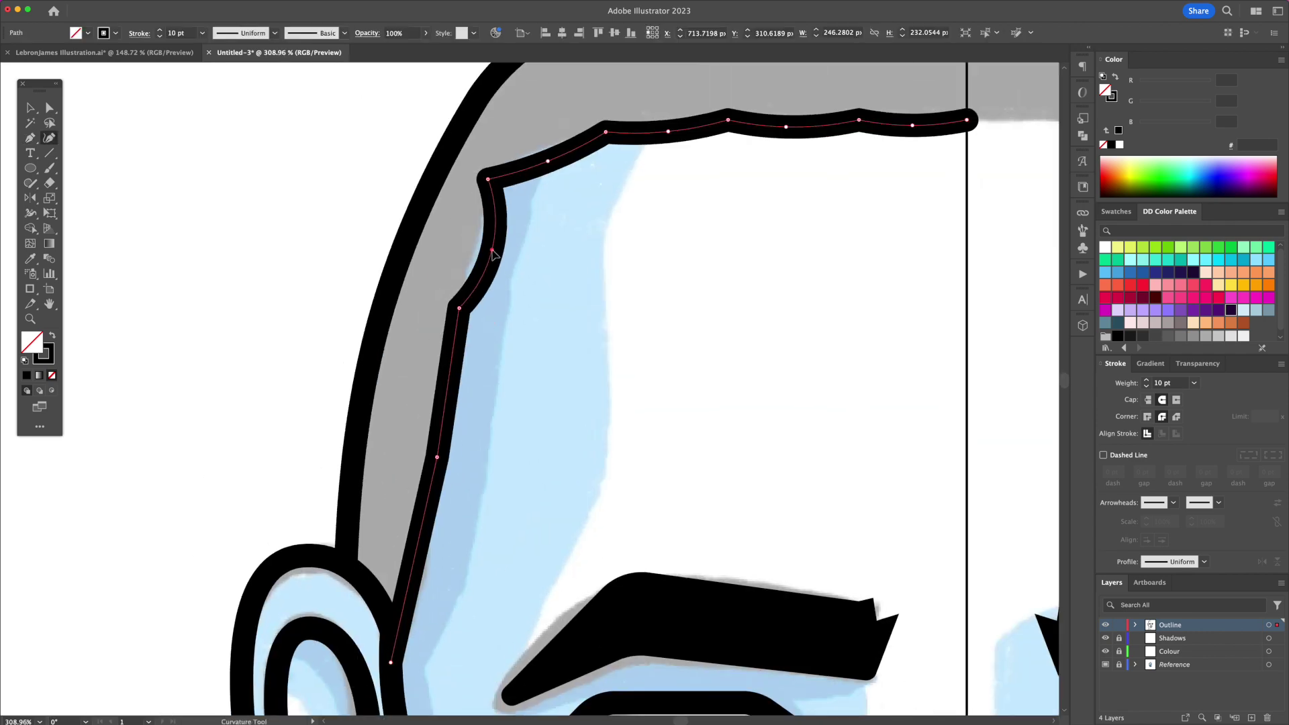
pyautogui.click(449, 376)
pyautogui.scroll(-5, 451, 378)
pyautogui.press('v')
pyautogui.click(521, 267)
# Select the left hair, ear, beard and neck outlines and reflect a copy vertically across the centre line
pyautogui.scroll(-3, 475, 193)
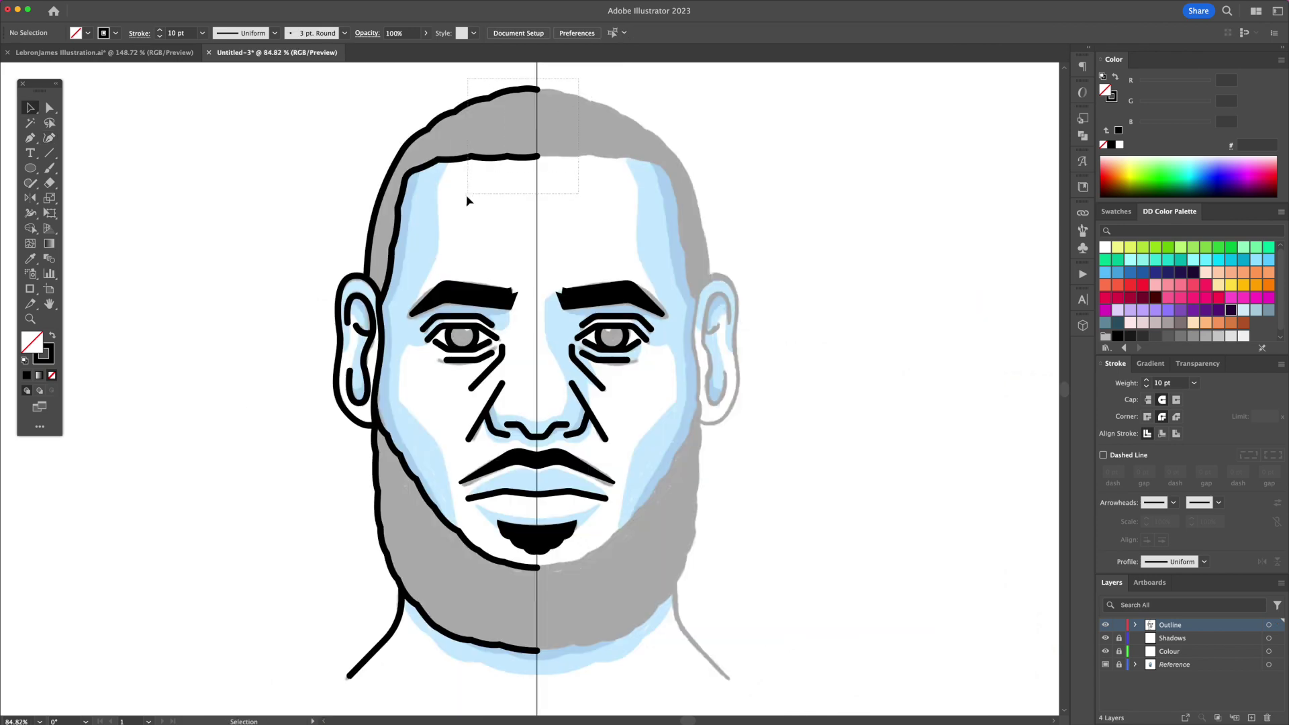
pyautogui.moveTo(466, 201); pyautogui.dragTo(308, 289)
pyautogui.moveTo(371, 402); pyautogui.dragTo(371, 403)
pyautogui.moveTo(438, 469); pyautogui.dragTo(413, 520)
pyautogui.press('o')
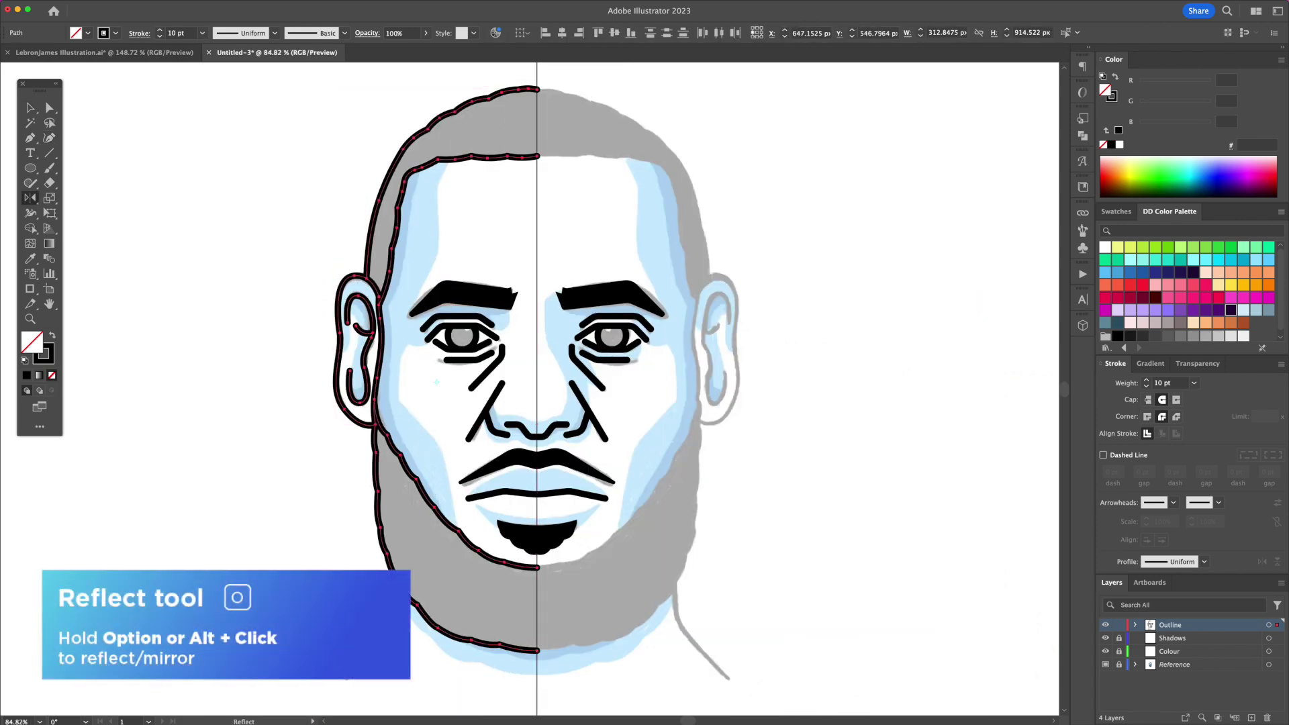
pyautogui.keyDown('alt'); pyautogui.click(537, 156); pyautogui.keyUp('alt')
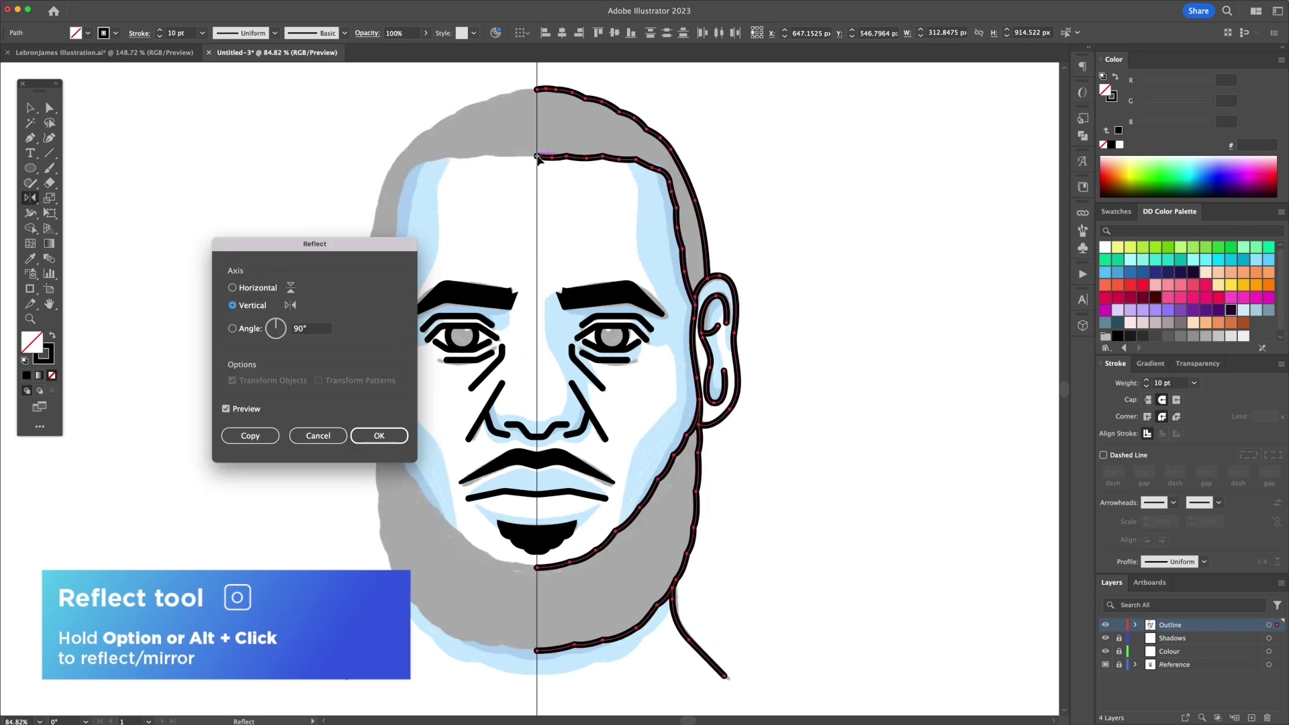
pyautogui.click(265, 437)
# On the Shadows layer, trace the right face shadow with a 5 pt path from the hairline across the eyebrow to the nose bridge
pyautogui.press('z')
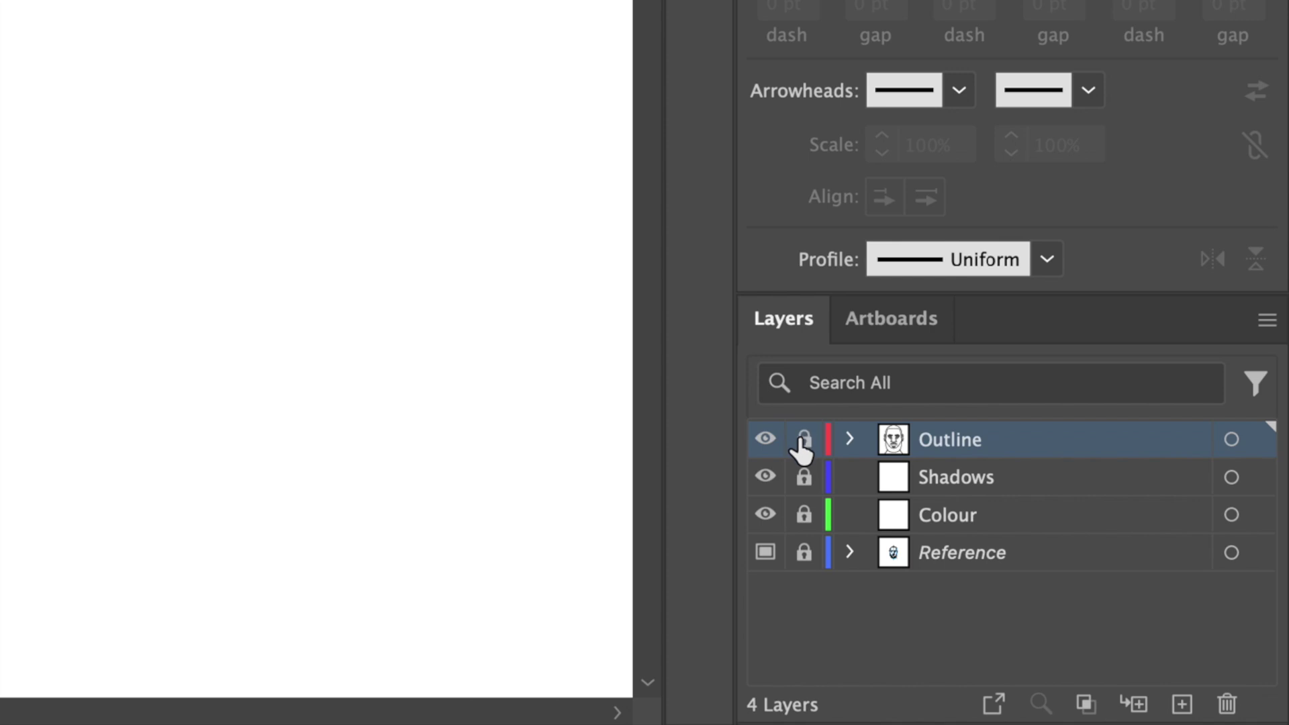
pyautogui.click(937, 463)
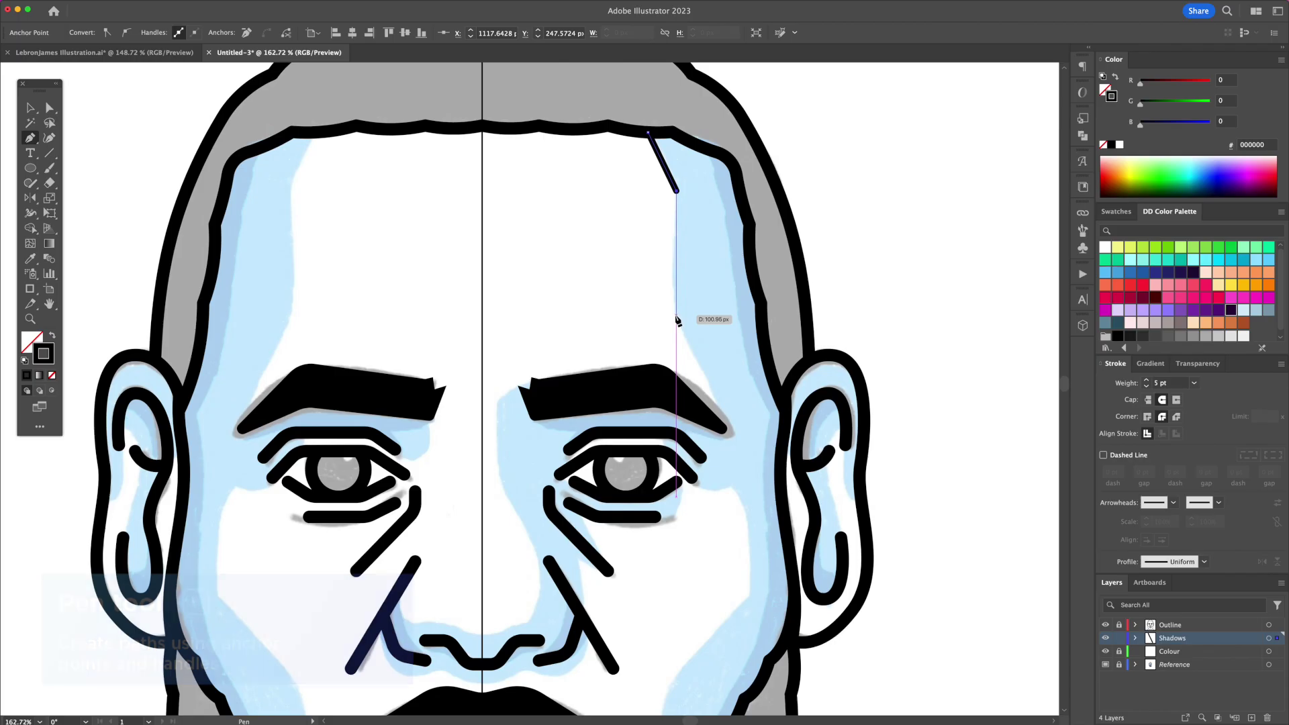
pyautogui.click(675, 315)
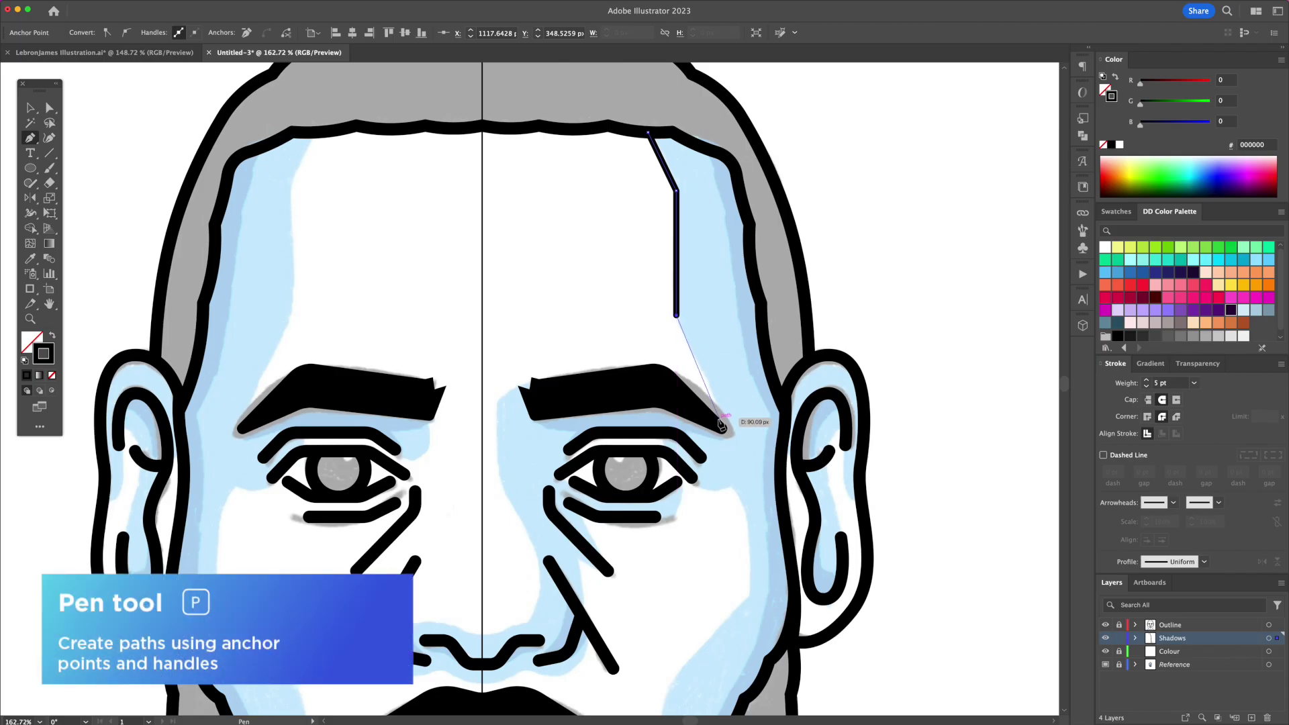
pyautogui.click(719, 423)
pyautogui.click(658, 389)
pyautogui.click(518, 386)
pyautogui.click(497, 400)
# Continue the shadow path down the nose bridge and over the nostril to the centre line below the nose
pyautogui.scroll(5, 499, 403)
pyautogui.hscroll(-3, 500, 403)
pyautogui.click(587, 332)
pyautogui.click(627, 403)
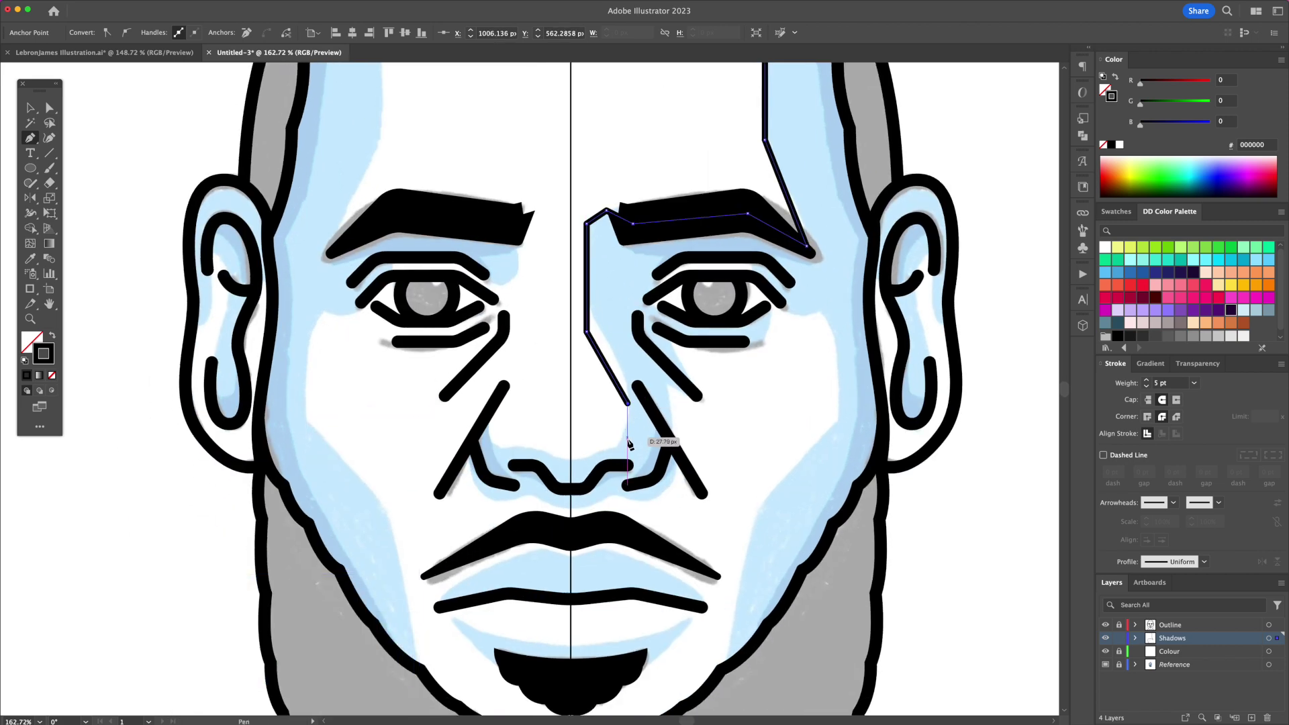
pyautogui.click(590, 456)
pyautogui.click(569, 457)
pyautogui.click(569, 507)
# Continue the shadow path under the nose and up the cheek crease, then around the right eye and its lower bag
pyautogui.scroll(-3, 596, 406)
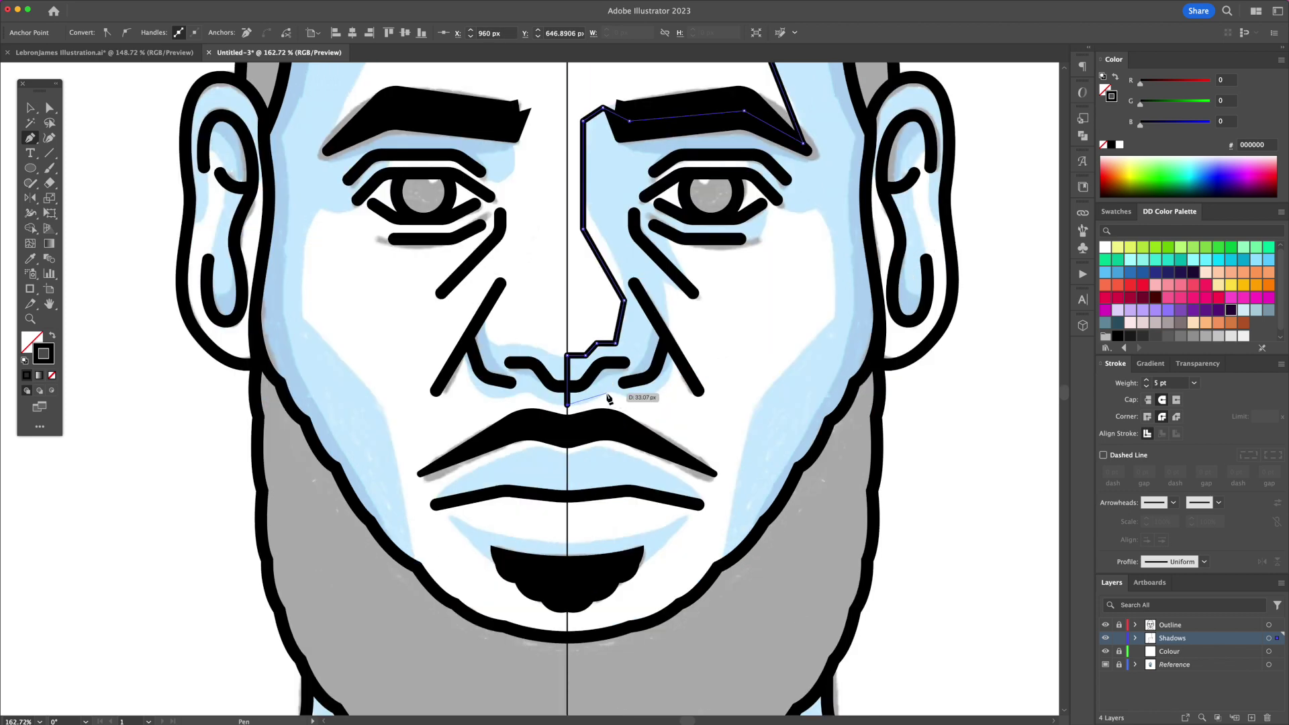
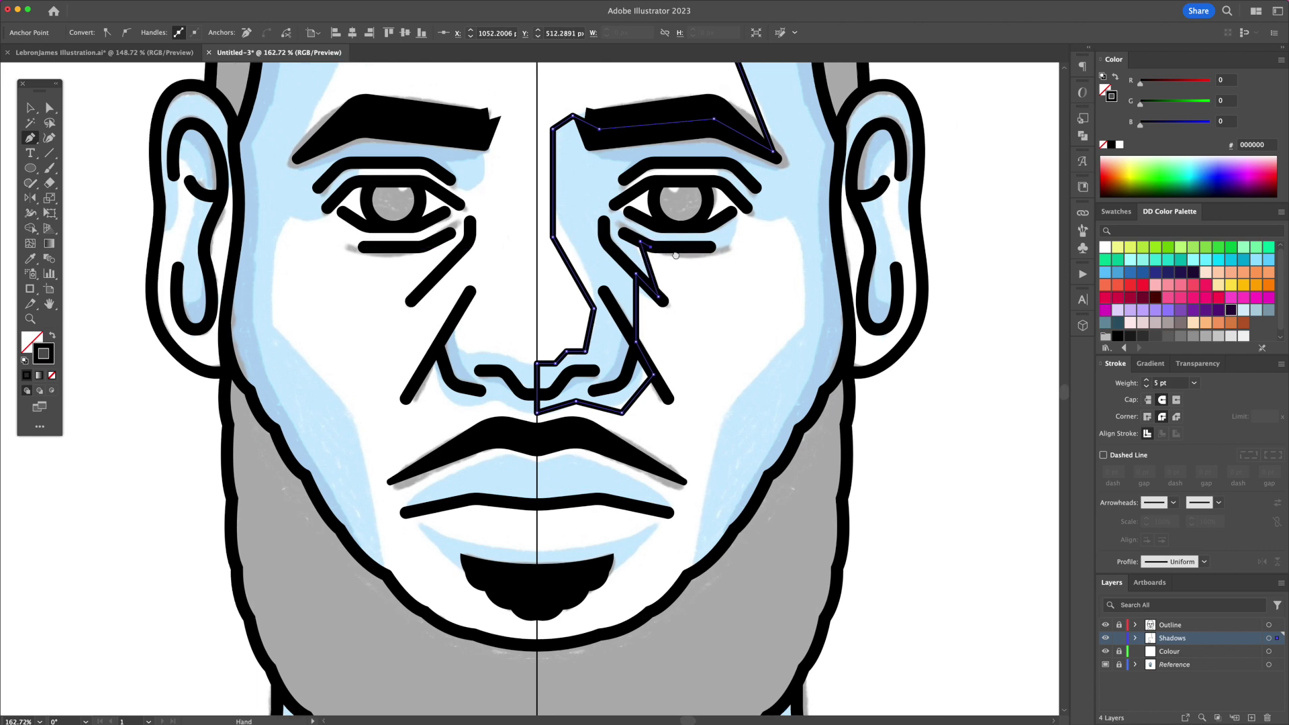
pyautogui.click(759, 239)
pyautogui.click(765, 204)
pyautogui.click(523, 241)
pyautogui.click(549, 225)
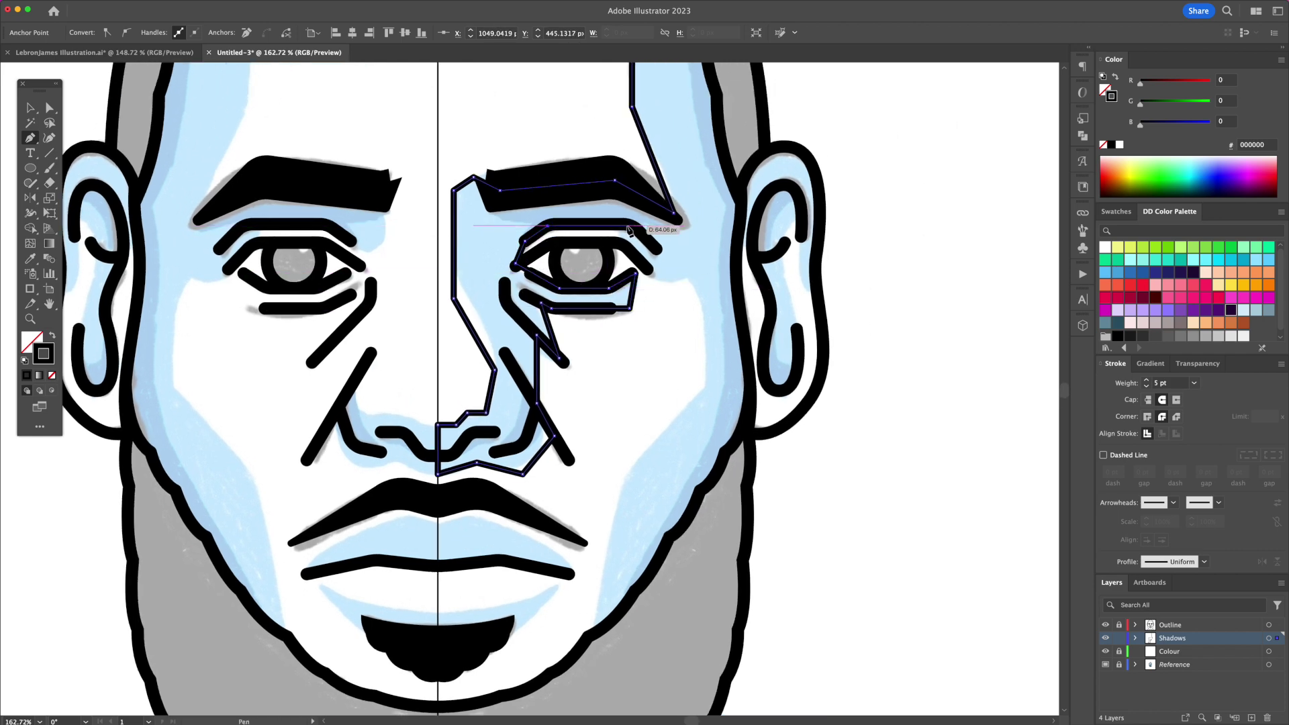
# Extend the shadow path from the outer eye corner around the right cheek and down to the beard's inner edge
pyautogui.click(690, 284)
pyautogui.click(705, 383)
pyautogui.click(622, 474)
pyautogui.click(595, 629)
# Run the shadow path back up along the beard's inner edge and the side of the face towards the hairline
pyautogui.click(625, 610)
pyautogui.click(649, 566)
pyautogui.click(679, 529)
pyautogui.click(707, 486)
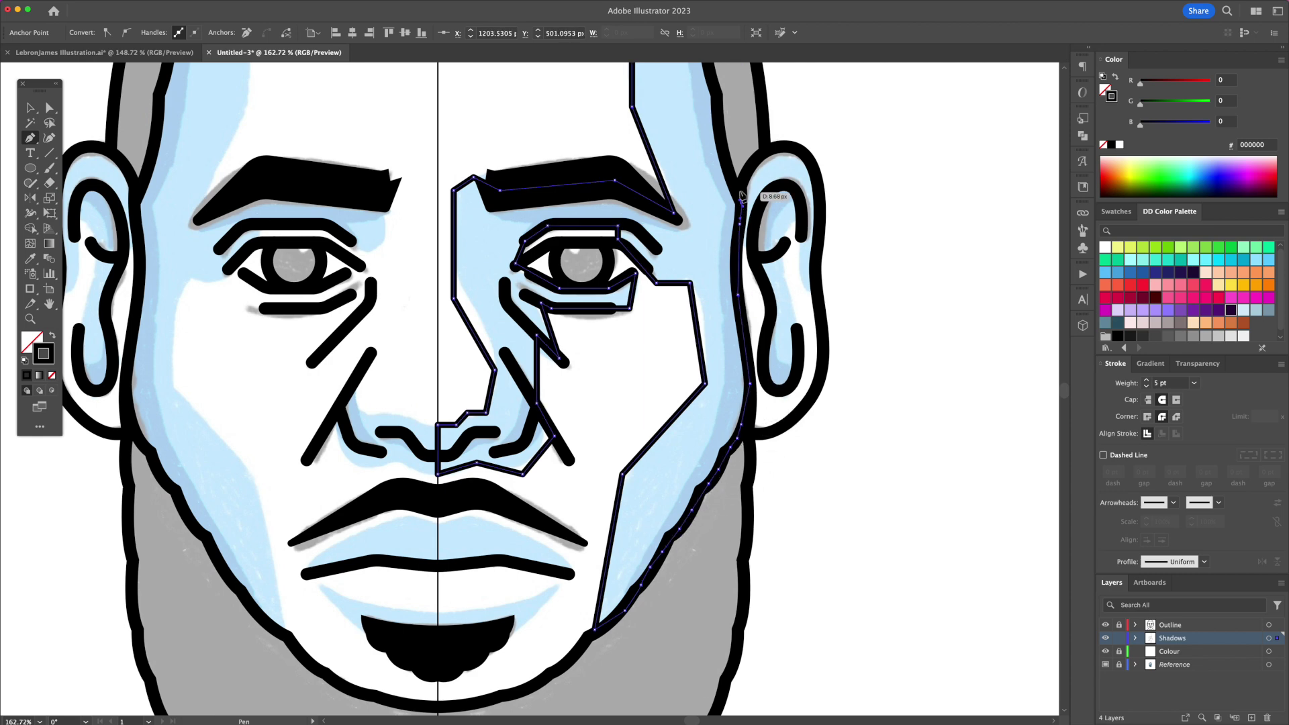
pyautogui.scroll(8, 771, 323)
pyautogui.click(704, 190)
pyautogui.click(695, 157)
# Round the corners of the shadow path around the cheek, under-eye area, brow and nose
pyautogui.press('a')
pyautogui.scroll(-9, 762, 374)
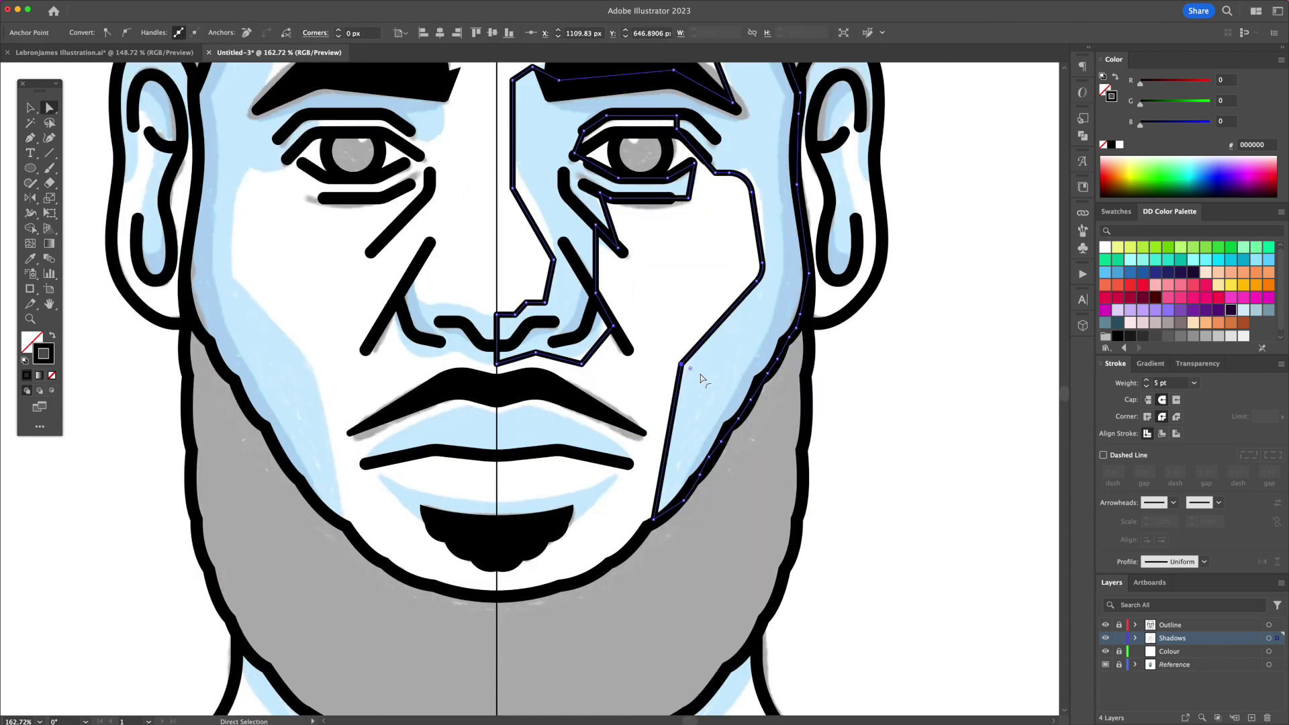
pyautogui.click(545, 366)
pyautogui.moveTo(536, 362); pyautogui.dragTo(532, 320)
pyautogui.scroll(5, 551, 302)
pyautogui.moveTo(562, 253); pyautogui.dragTo(641, 254)
pyautogui.scroll(-5, 641, 253)
pyautogui.press('v')
pyautogui.click(881, 327)
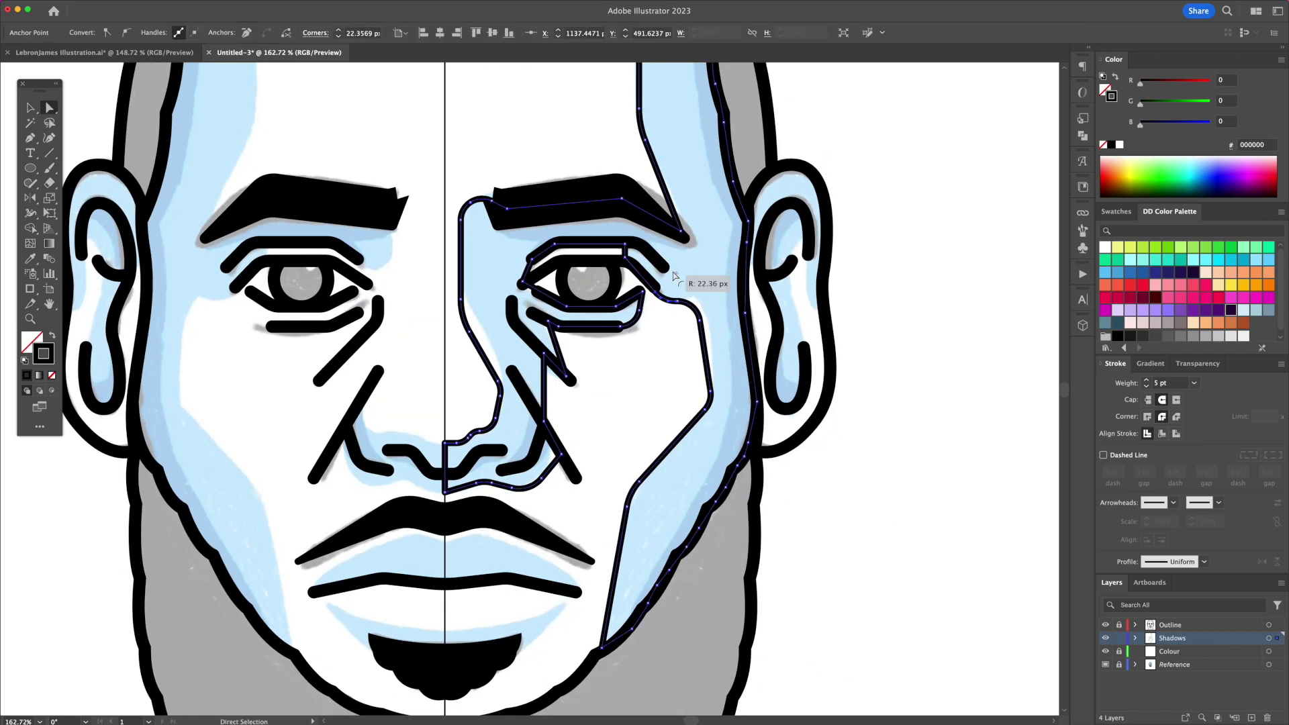
# Draw a shadow path through the inside of the right ear
pyautogui.click(809, 233)
pyautogui.moveTo(788, 287); pyautogui.dragTo(796, 322)
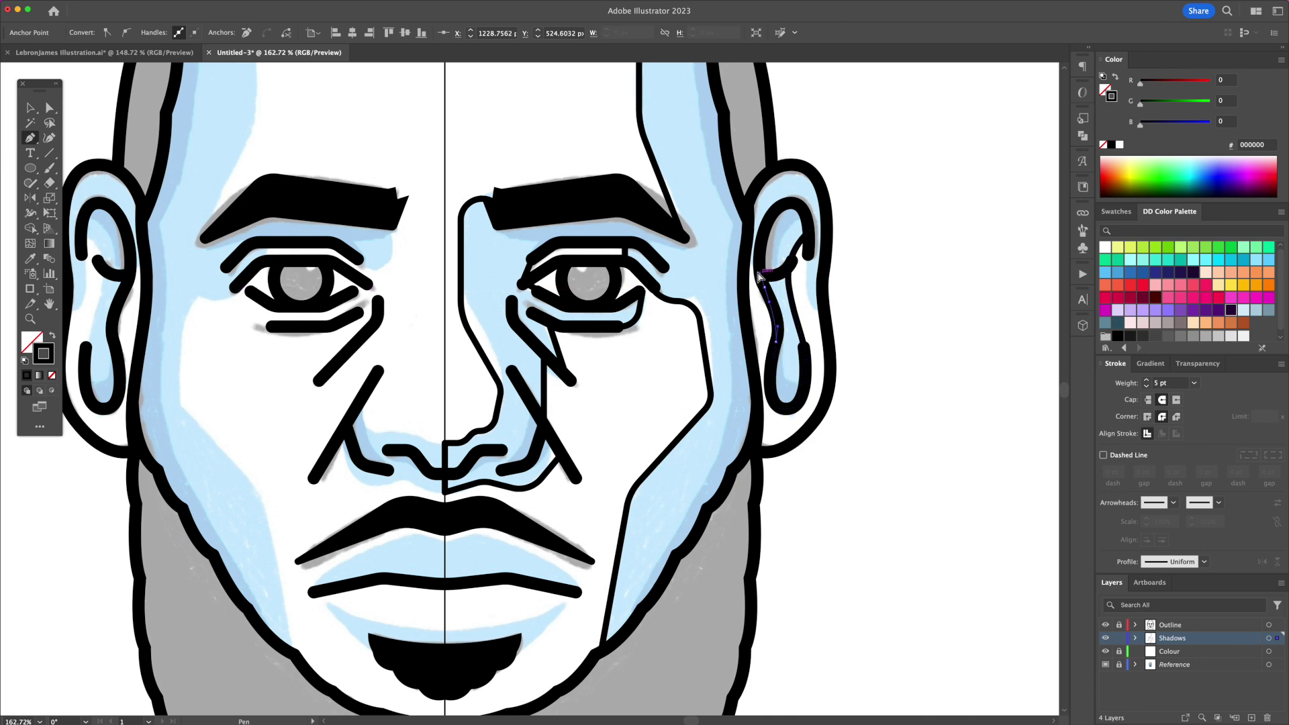
# Draw a closed shadow path over the right half of the lip, between the centre line and the mouth corner
pyautogui.scroll(-5, 599, 372)
pyautogui.hscroll(-4, 599, 372)
pyautogui.click(598, 408)
pyautogui.click(598, 369)
pyautogui.moveTo(730, 416); pyautogui.dragTo(706, 417)
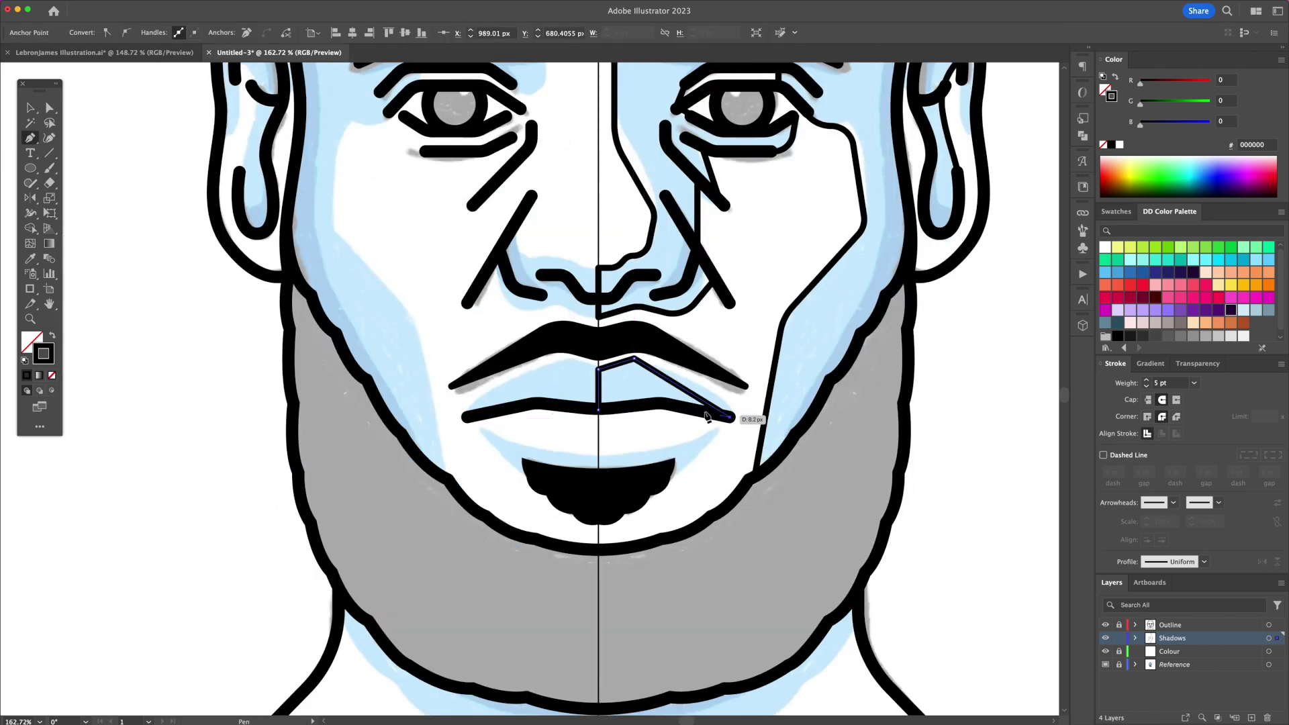
pyautogui.click(598, 408)
# Align the lip shadow's outer corner with the end of the mouth line and round its upper peak
pyautogui.press('v')
pyautogui.click(48, 137)
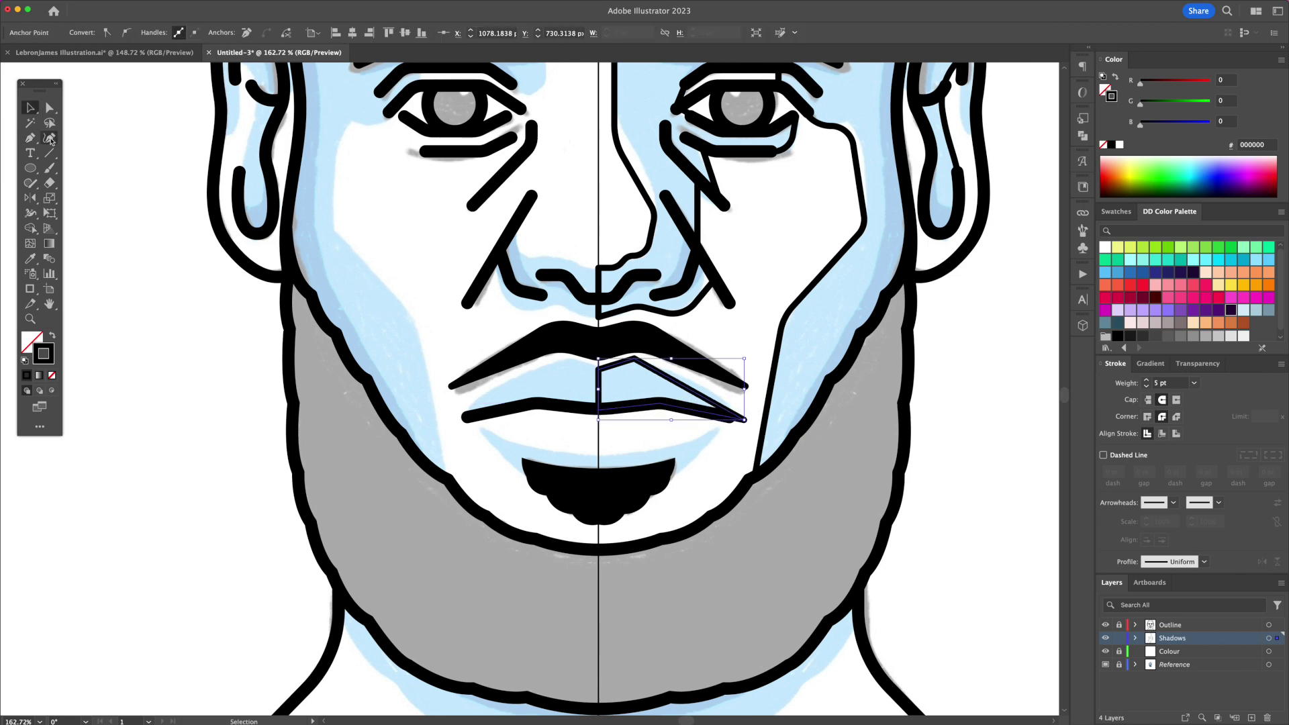
pyautogui.moveTo(730, 416); pyautogui.dragTo(744, 419)
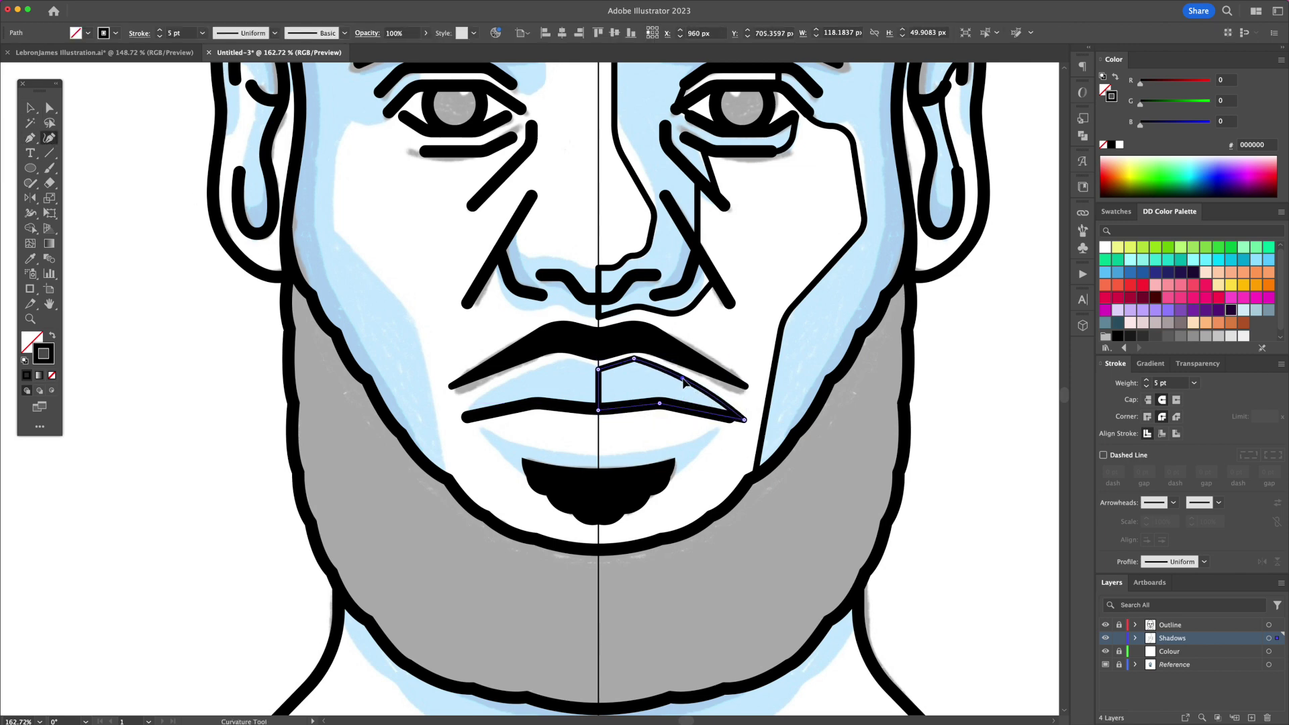
pyautogui.press('a')
pyautogui.click(634, 360)
pyautogui.moveTo(636, 388); pyautogui.dragTo(640, 386)
# Mirror a copy of the lip shadow across the vertical centre line and unite both halves
pyautogui.press('o')
pyautogui.keyDown('alt'); pyautogui.click(599, 368); pyautogui.keyUp('alt')
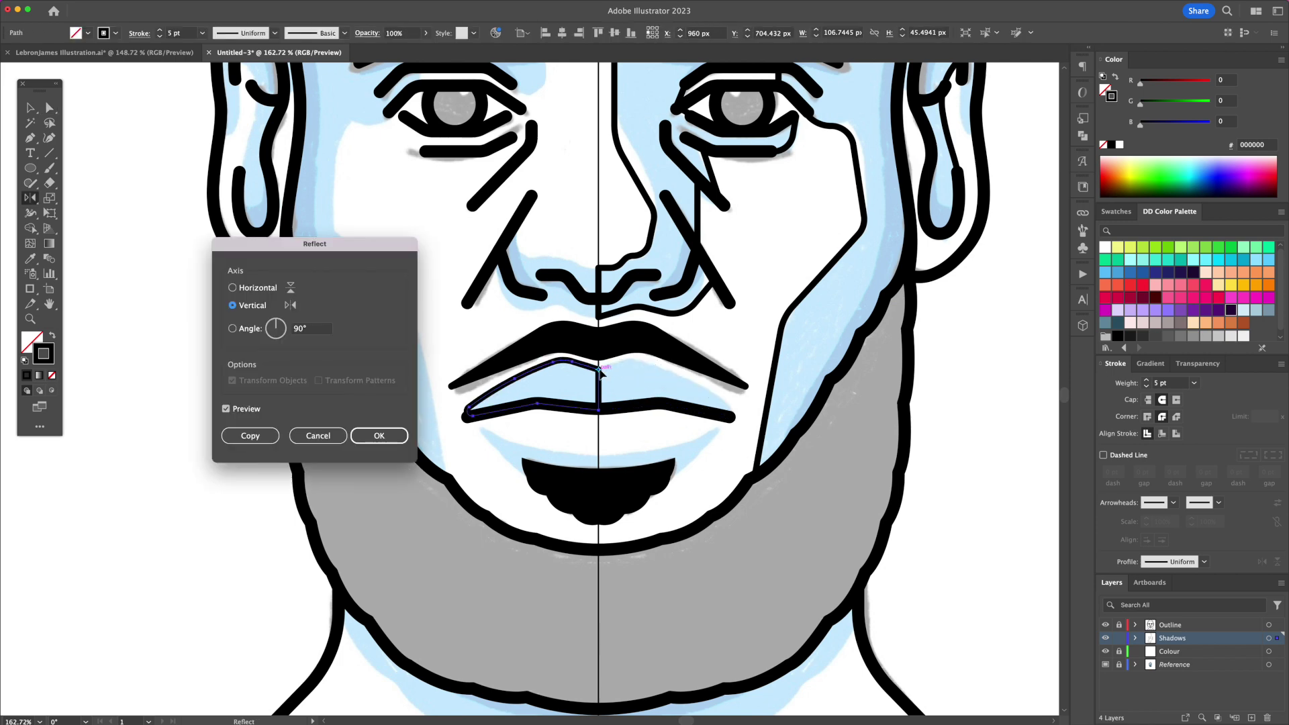
pyautogui.click(266, 435)
pyautogui.press('v')
pyautogui.hotkey('ctrl', 'a')
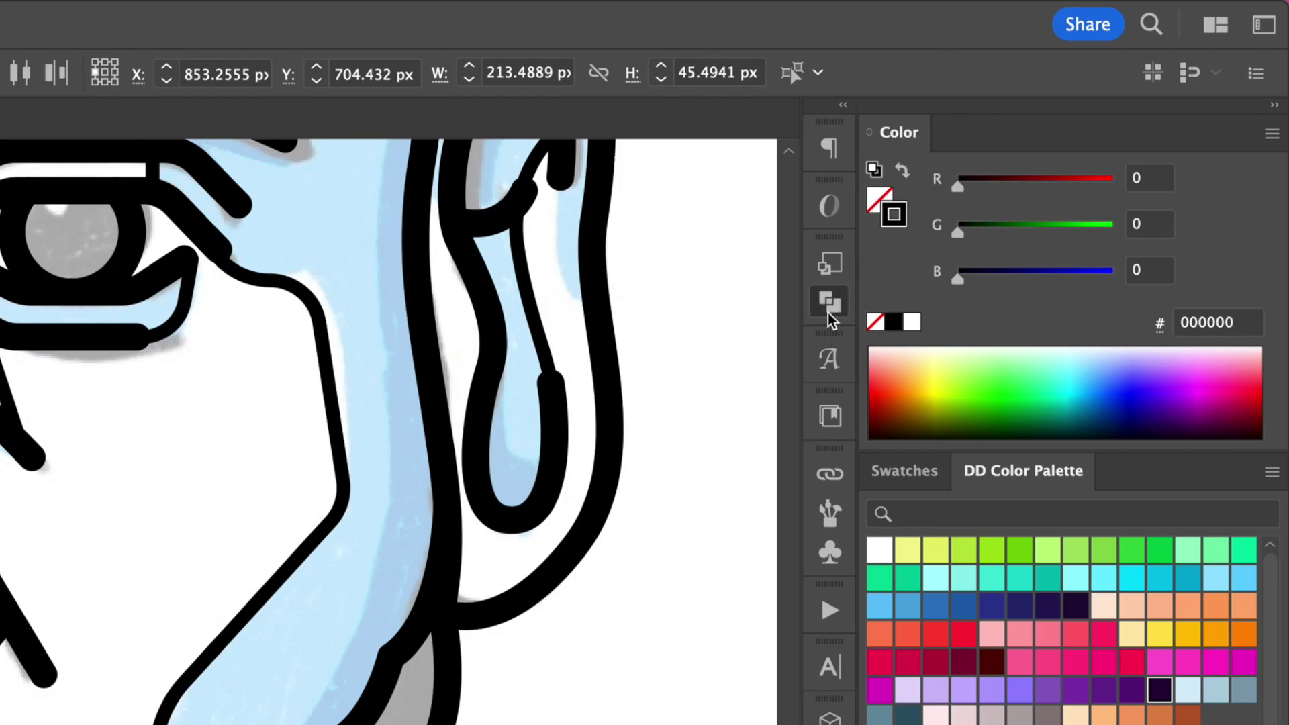
pyautogui.click(1082, 136)
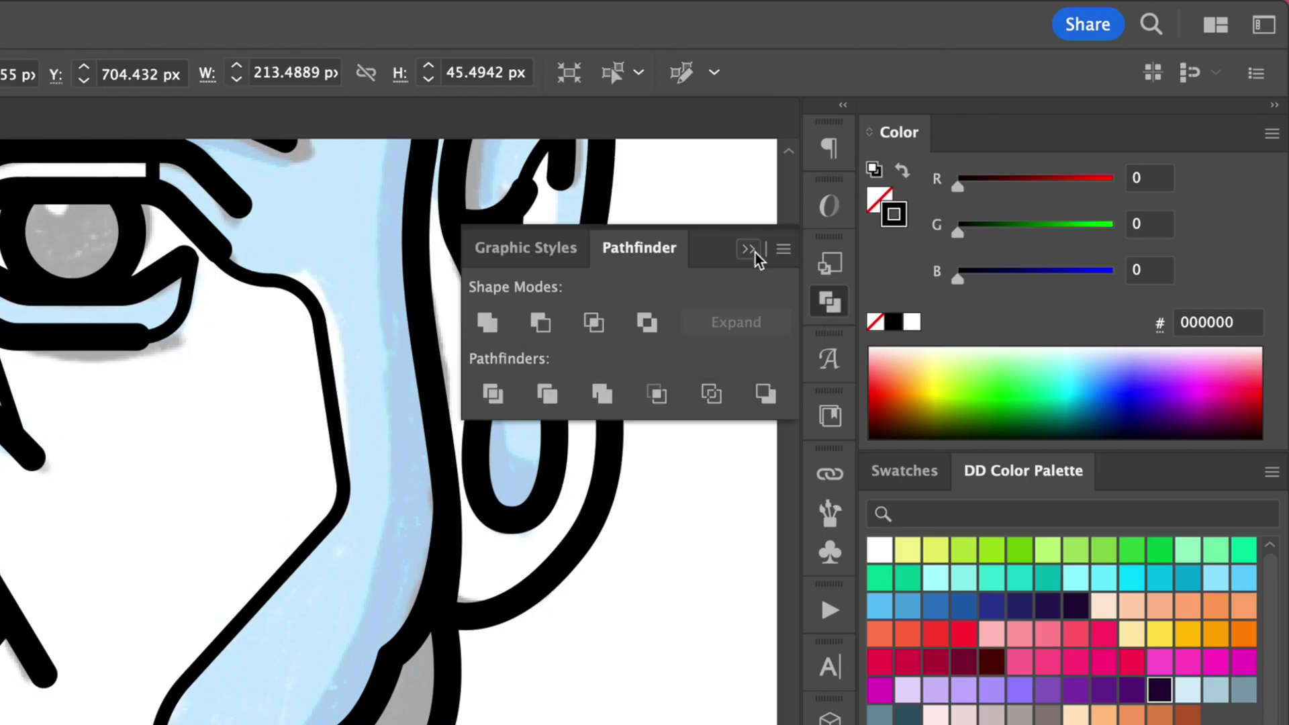
pyautogui.click(748, 249)
# Draw an ellipse from the centre line around the mouth and delete anchors to leave only its lower-left arc
pyautogui.press('l')
pyautogui.moveTo(598, 388); pyautogui.dragTo(747, 458)
pyautogui.press('a')
pyautogui.click(598, 314)
pyautogui.press('Delete')
pyautogui.click(743, 387)
pyautogui.press('Delete')
# Trim the arc's outer end and extend the path in a curve through the goatee to the centre line
pyautogui.press('p')
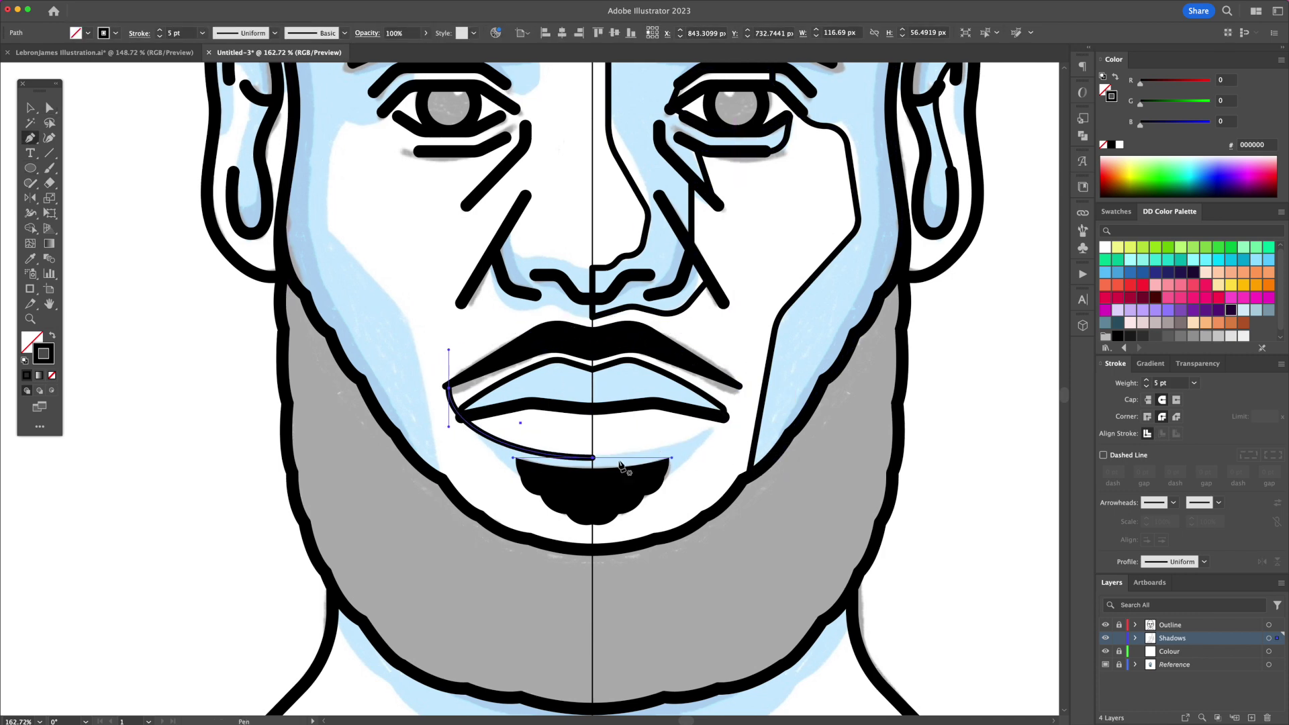
pyautogui.click(476, 430)
pyautogui.click(449, 387)
pyautogui.click(475, 428)
pyautogui.moveTo(592, 504); pyautogui.dragTo(692, 526)
# Mirror a copy of the below-lip shadow across the vertical centre line and join both halves
pyautogui.press('v')
pyautogui.press('o')
pyautogui.keyDown('alt'); pyautogui.click(592, 504); pyautogui.keyUp('alt')
pyautogui.click(253, 435)
pyautogui.keyDown('shift'); pyautogui.click(539, 456); pyautogui.keyUp('shift')
pyautogui.press('super+j')
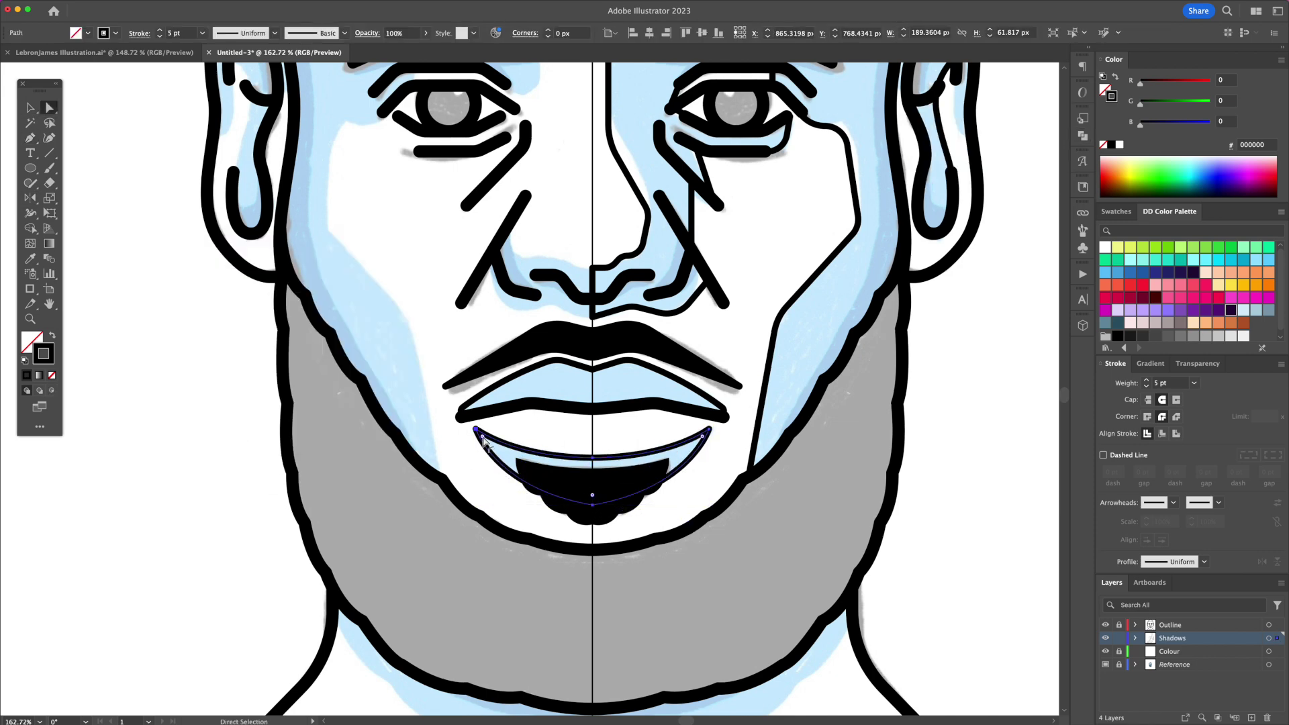
# Mirror a copy of the large face shadow across the vertical centre line and unite both halves
pyautogui.press('super+0')
pyautogui.press('shift+super+F9')
pyautogui.click(602, 324)
pyautogui.press('o')
pyautogui.keyDown('alt'); pyautogui.click(592, 415); pyautogui.keyUp('alt')
pyautogui.press('Return')
pyautogui.keyDown('alt'); pyautogui.click(594, 417); pyautogui.keyUp('alt')
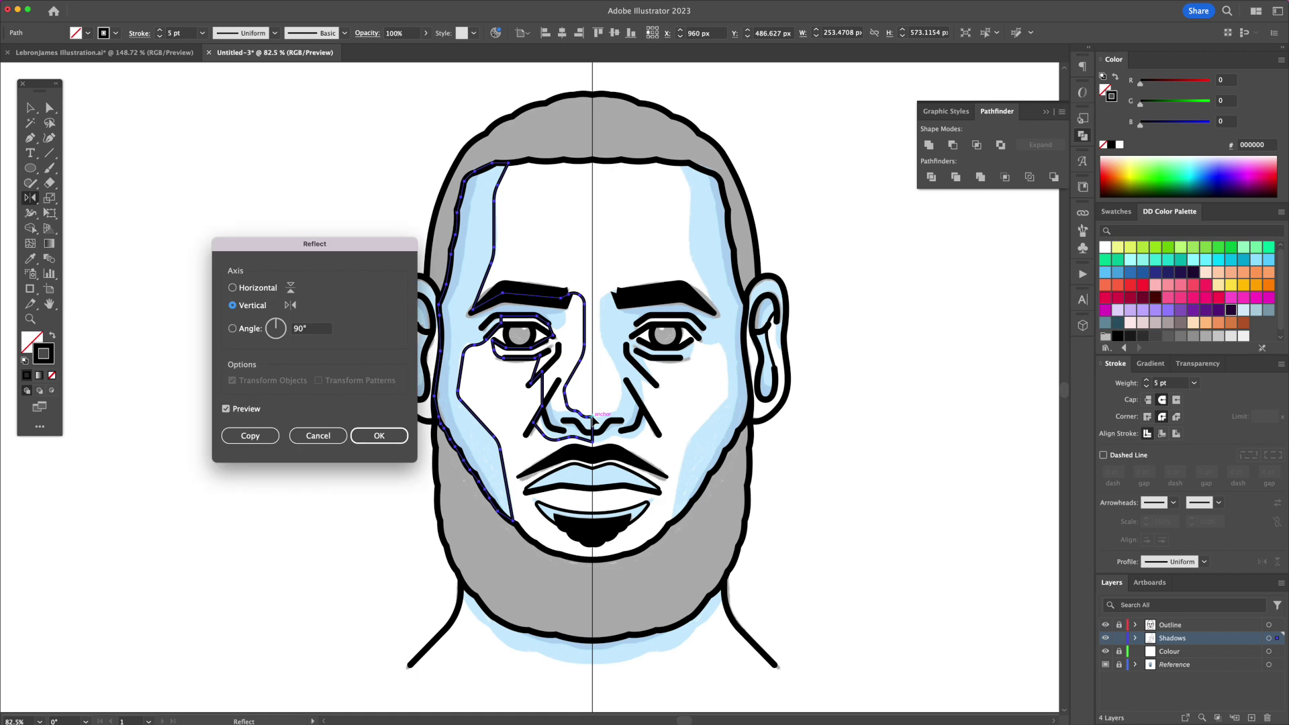
pyautogui.click(245, 436)
pyautogui.press('v')
# Draw a closed cutting shape around the left nose-bridge shadow, running from the brow past the eye to the upper nose
pyautogui.press('p')
pyautogui.scroll(5, 541, 361)
pyautogui.moveTo(578, 406); pyautogui.dragTo(600, 410)
pyautogui.click(632, 231)
pyautogui.click(603, 215)
pyautogui.click(577, 241)
pyautogui.moveTo(578, 301); pyautogui.dragTo(556, 293)
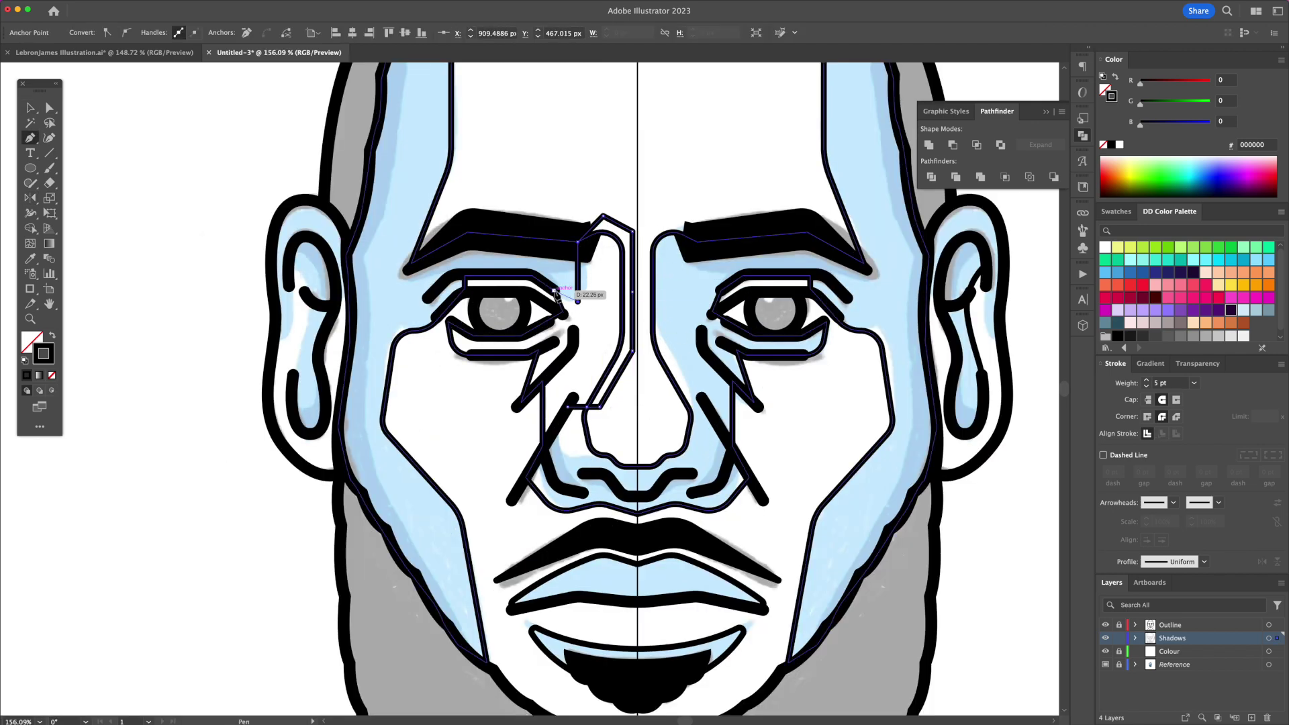
pyautogui.click(510, 311)
pyautogui.click(451, 314)
pyautogui.click(436, 334)
pyautogui.click(451, 412)
pyautogui.click(533, 454)
pyautogui.click(569, 406)
# Remove the enclosed nose-bridge area from the face shadow and round the remaining corner at the inner left eye
pyautogui.press('v')
pyautogui.hotkey('shift', 'x')
pyautogui.press('Delete')
pyautogui.press('a')
pyautogui.click(590, 299)
# Draw a closed cutting shape over the leftover shadow tip at the left side of the nose
pyautogui.scroll(2, 604, 448)
pyautogui.press('p')
pyautogui.click(608, 459)
pyautogui.click(551, 458)
pyautogui.click(528, 421)
pyautogui.click(518, 378)
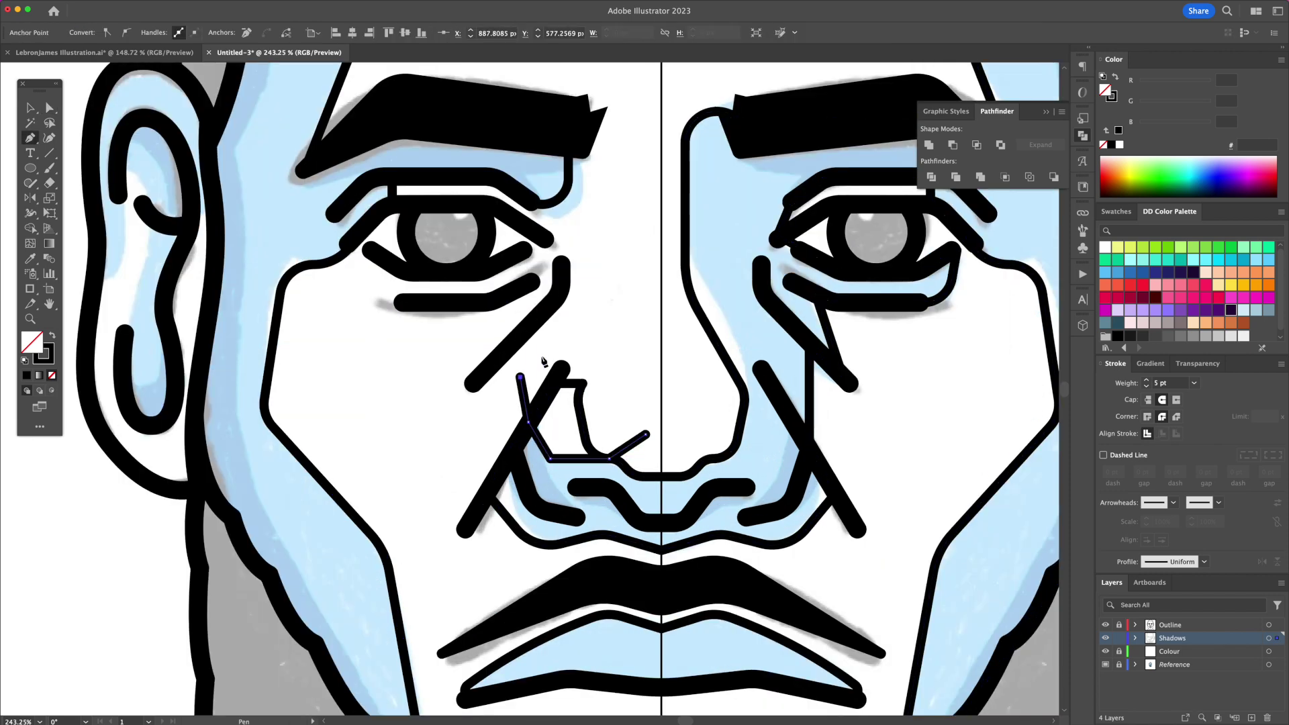
pyautogui.click(552, 342)
pyautogui.click(626, 353)
pyautogui.click(646, 434)
# Subtract the overlapping part of the nose shadow with the Shape Builder tool and clear the selection
pyautogui.keyDown('shift'); pyautogui.click(611, 459); pyautogui.keyUp('shift')
pyautogui.hotkey('shift', 'm')
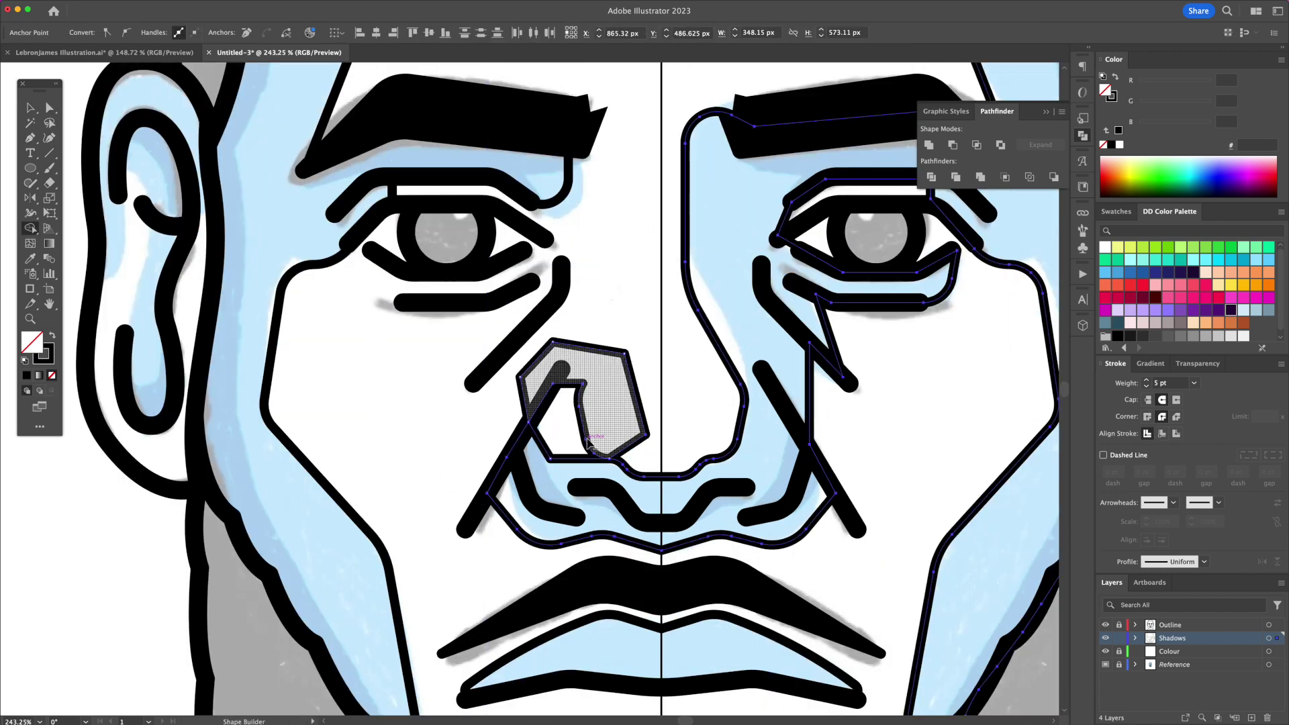
pyautogui.keyDown('alt'); pyautogui.click(594, 419); pyautogui.keyUp('alt')
pyautogui.press('v')
pyautogui.hotkey('ctrl', 'shift', 'a')
# Duplicate the right ear's shadow, reflect the copy and place it inside the left ear
pyautogui.hotkey('ctrl', '0')
pyautogui.moveTo(781, 356); pyautogui.dragTo(359, 354)
pyautogui.rightClick(359, 347)
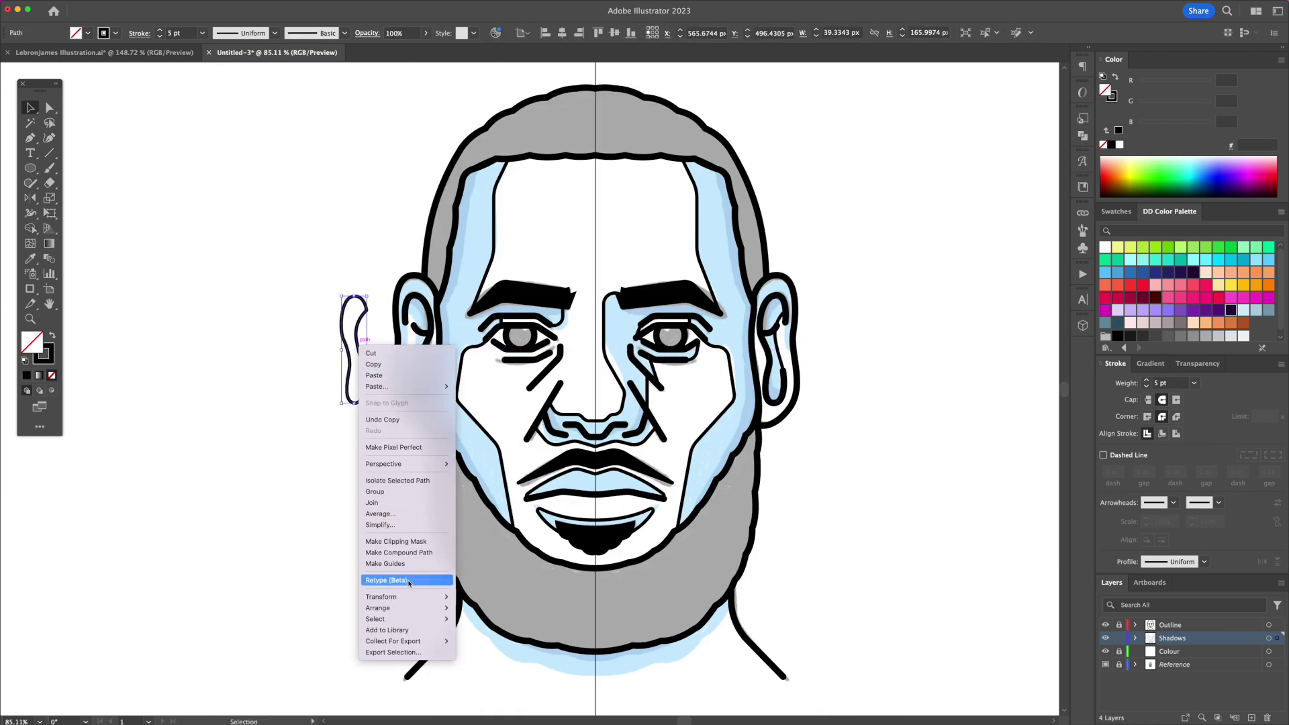
pyautogui.moveTo(403, 597)
pyautogui.click(492, 635)
pyautogui.press('Return')
pyautogui.click(369, 380)
pyautogui.moveTo(363, 381); pyautogui.dragTo(424, 382)
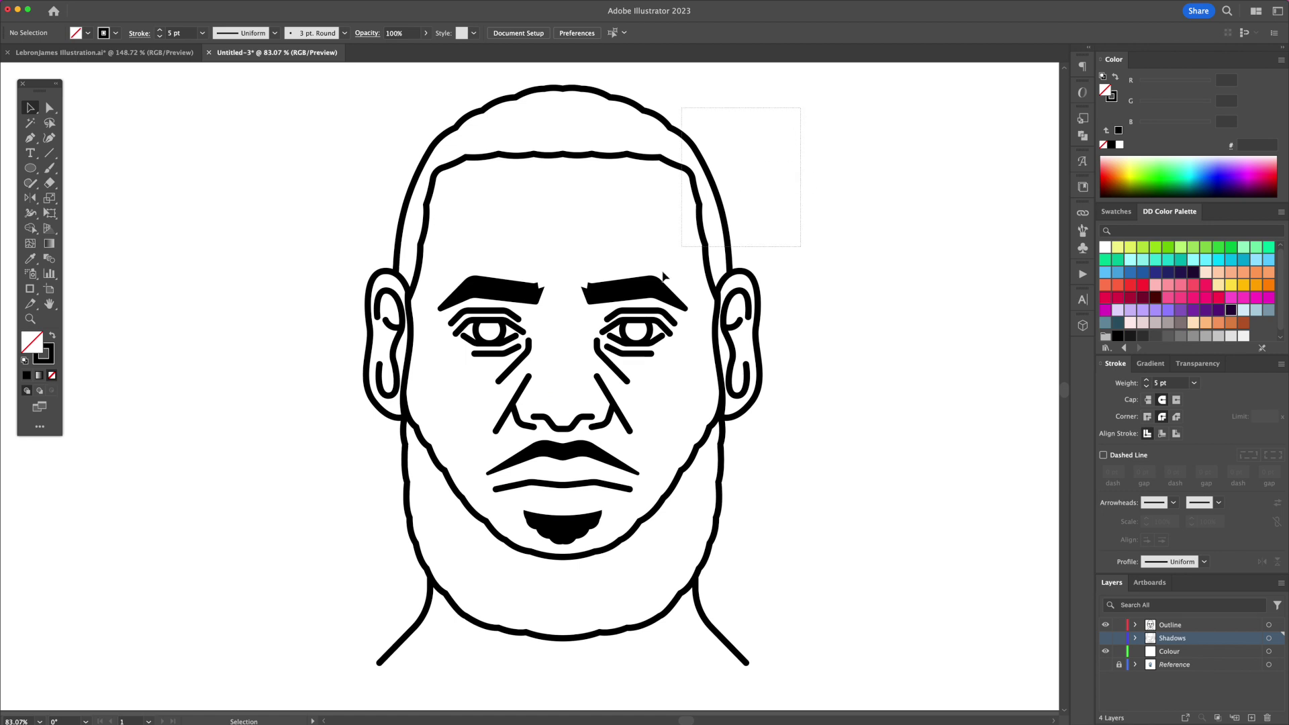
# Duplicate all the outline artwork onto the Colour layer
pyautogui.press('super+a')
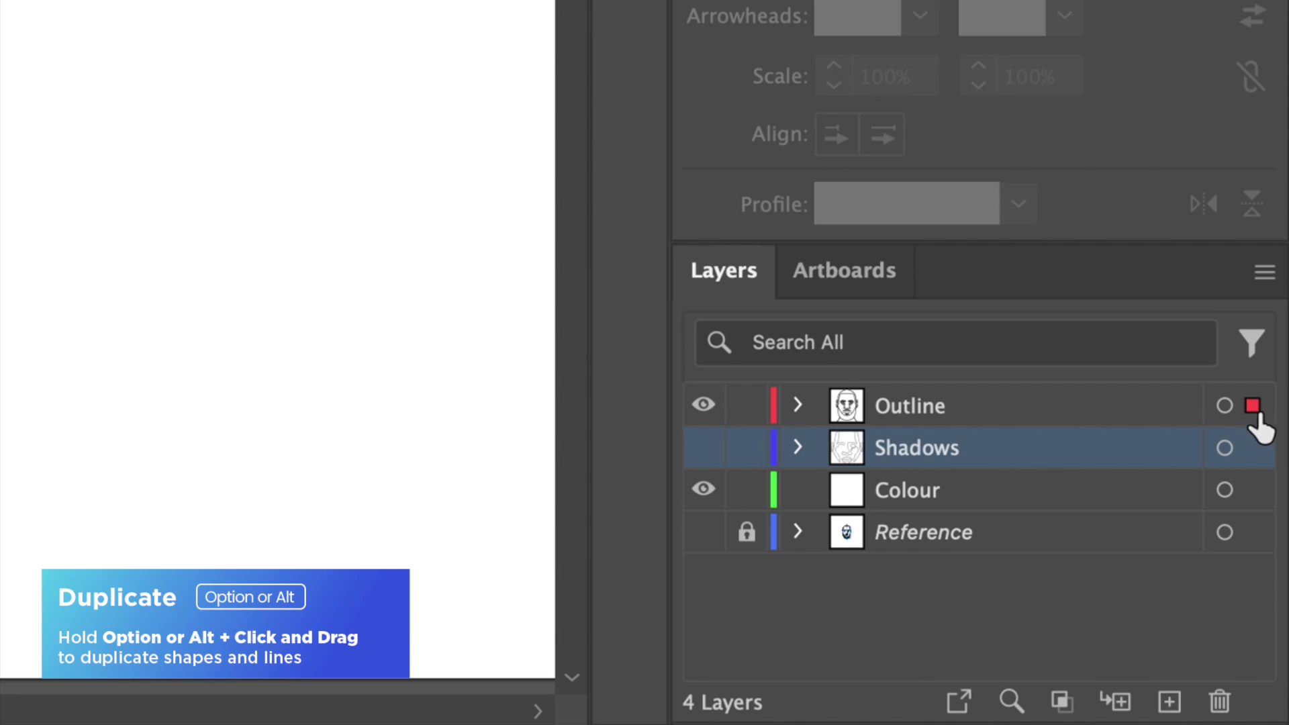
pyautogui.moveTo(1278, 626); pyautogui.dragTo(1279, 645)
pyautogui.moveTo(1256, 471); pyautogui.dragTo(1252, 498)
# Lock and hide the Outline layer and make the Colour layer active
pyautogui.click(746, 405)
pyautogui.click(702, 405)
pyautogui.click(949, 485)
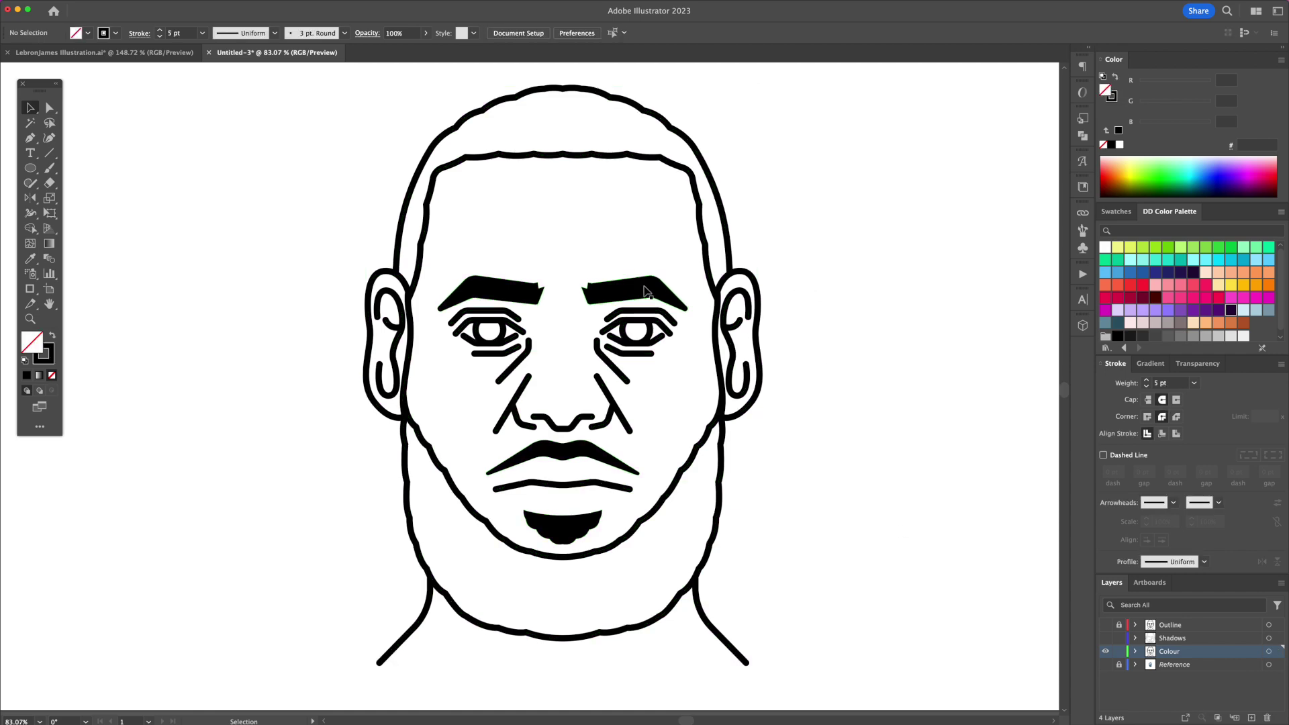
# Turn all Colour-layer artwork into a Live Paint group and fill the face and both ears with brown 80564C
pyautogui.press('super+a')
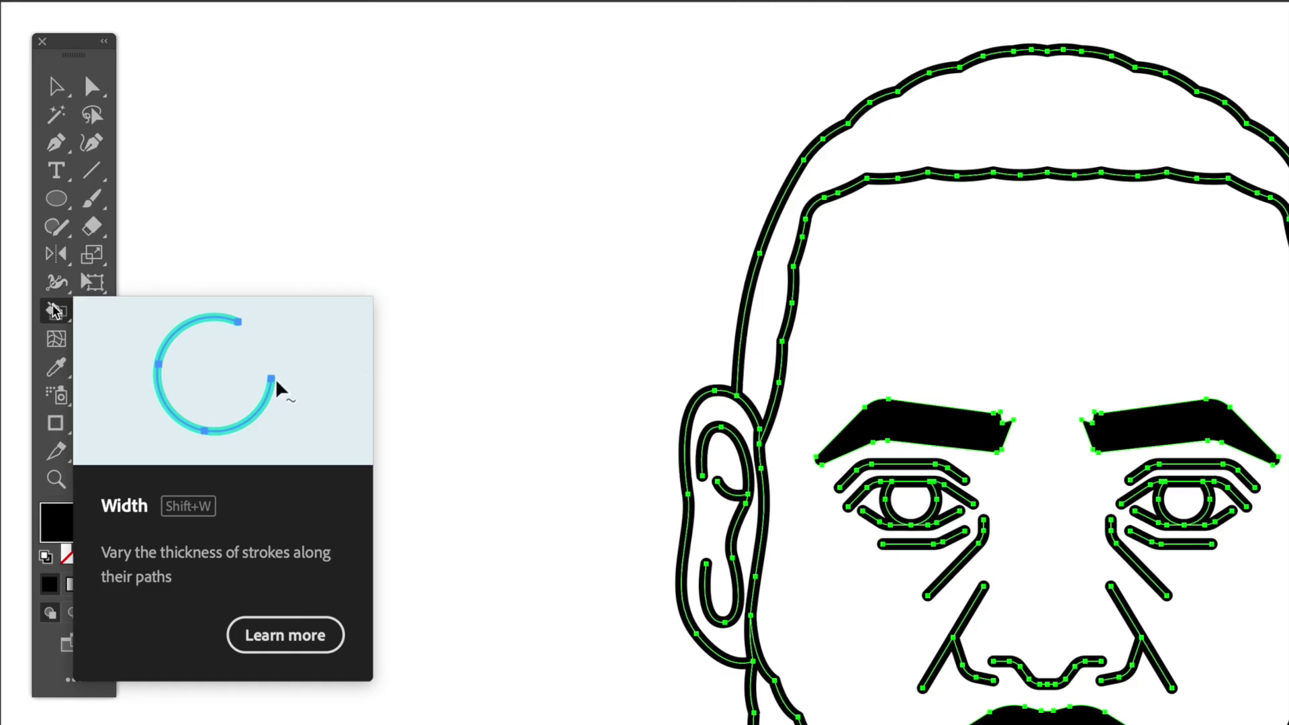
pyautogui.click(38, 233)
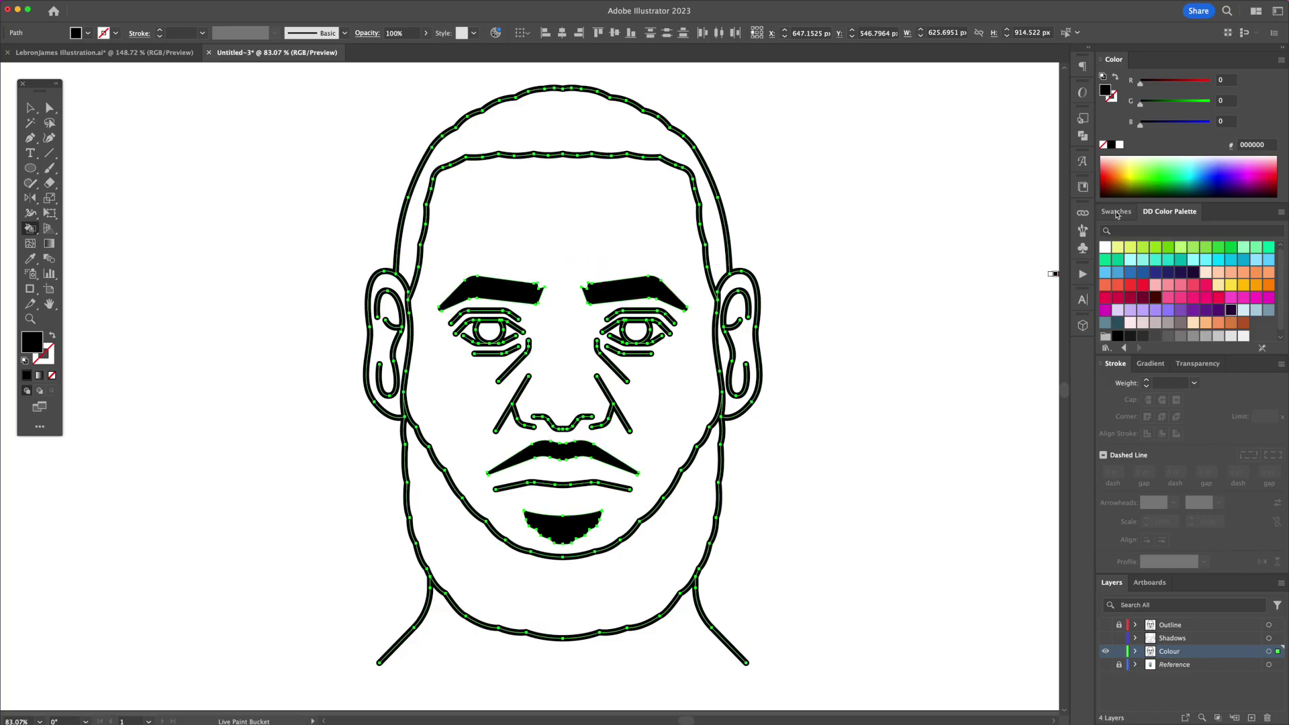
pyautogui.click(1116, 213)
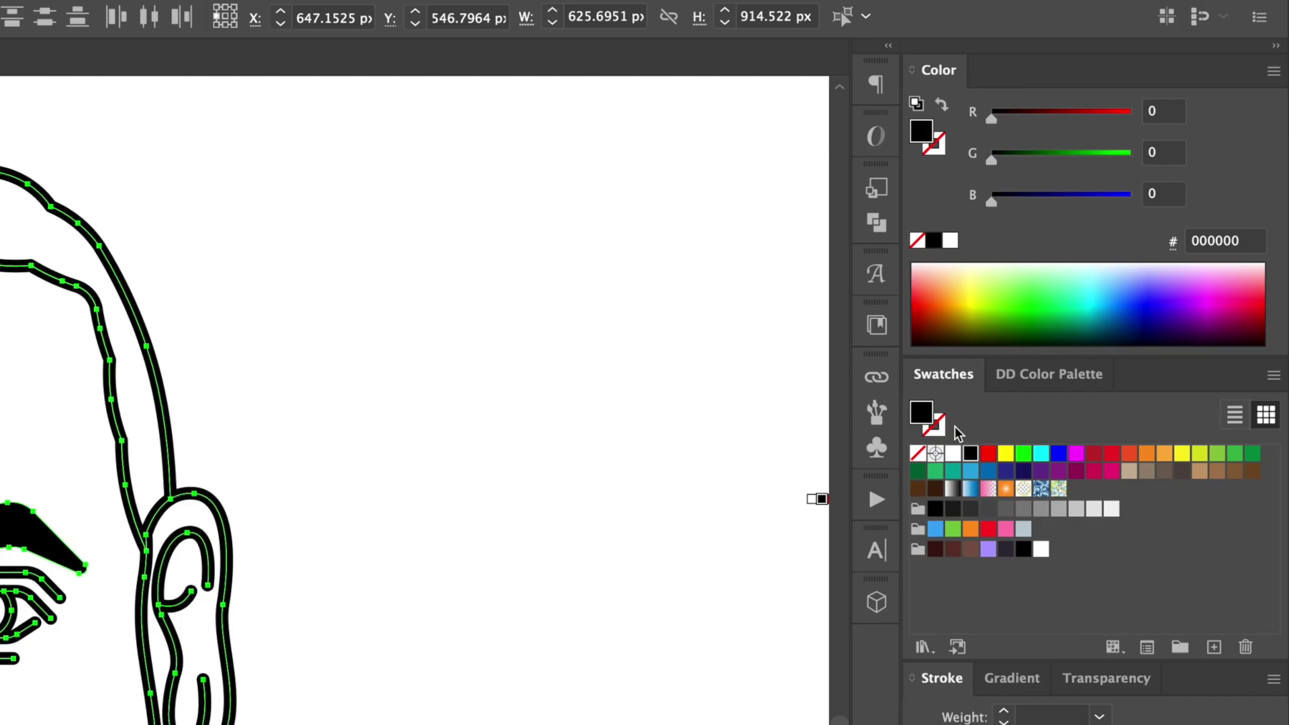
pyautogui.click(970, 550)
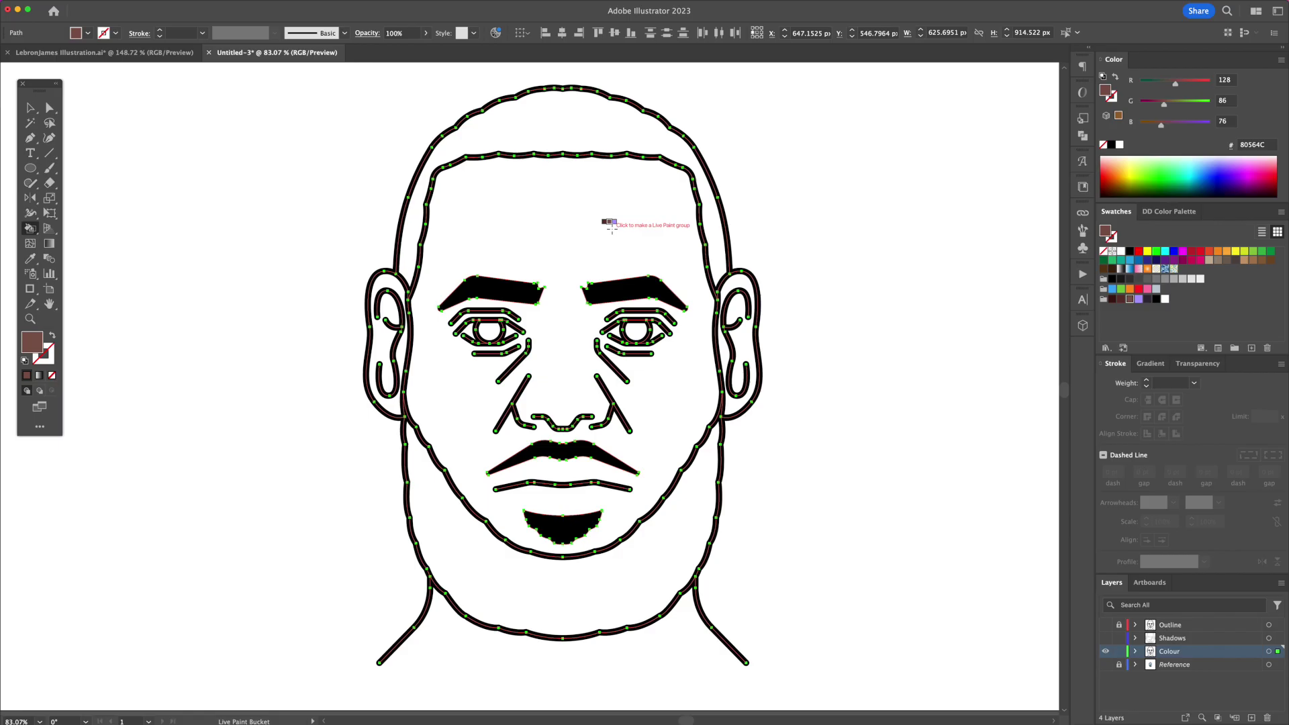
pyautogui.click(604, 216)
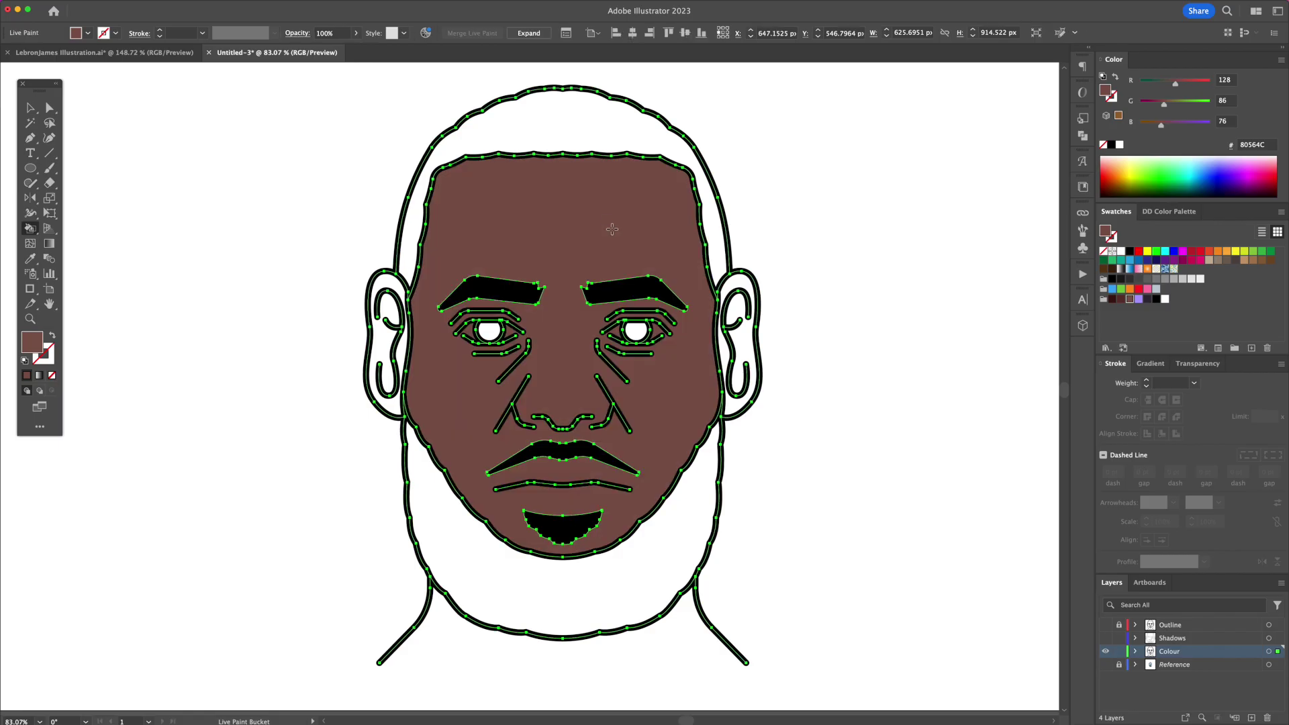
pyautogui.click(734, 277)
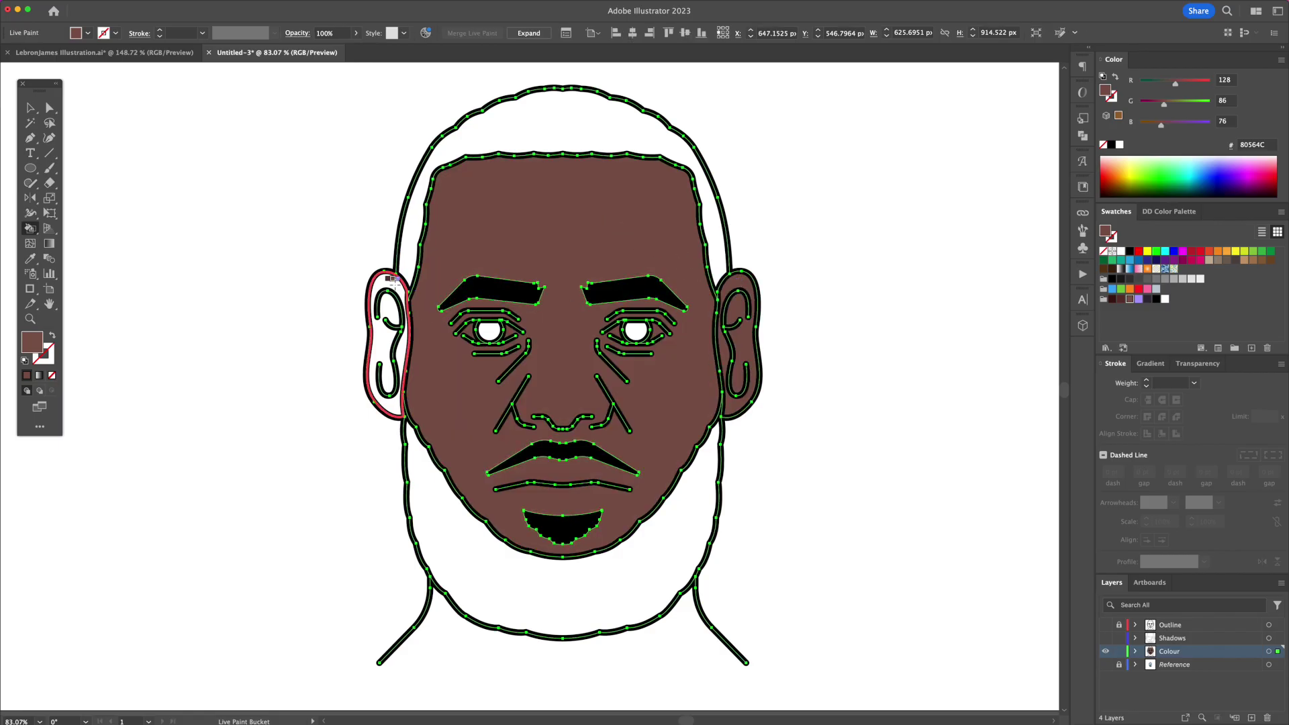
pyautogui.click(394, 278)
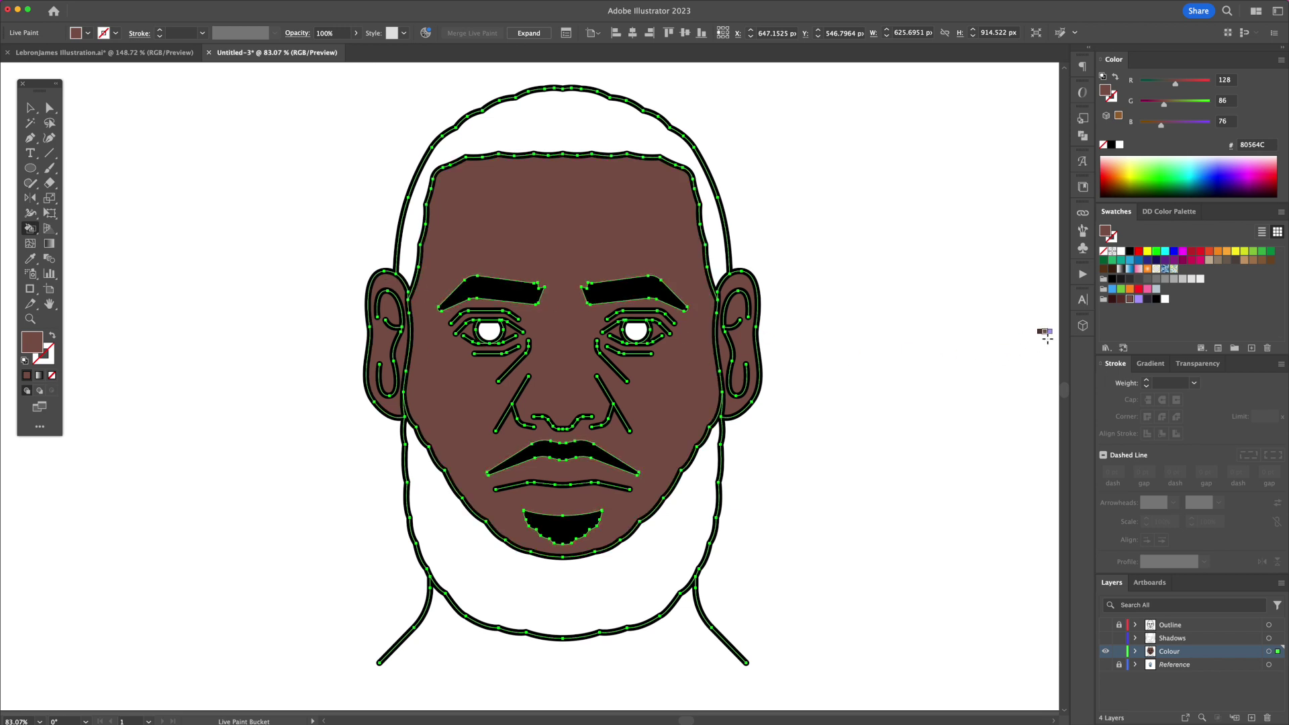
# Live Paint both irises with dark 2F2938, and the hair and beard with black 000000
pyautogui.click(1147, 299)
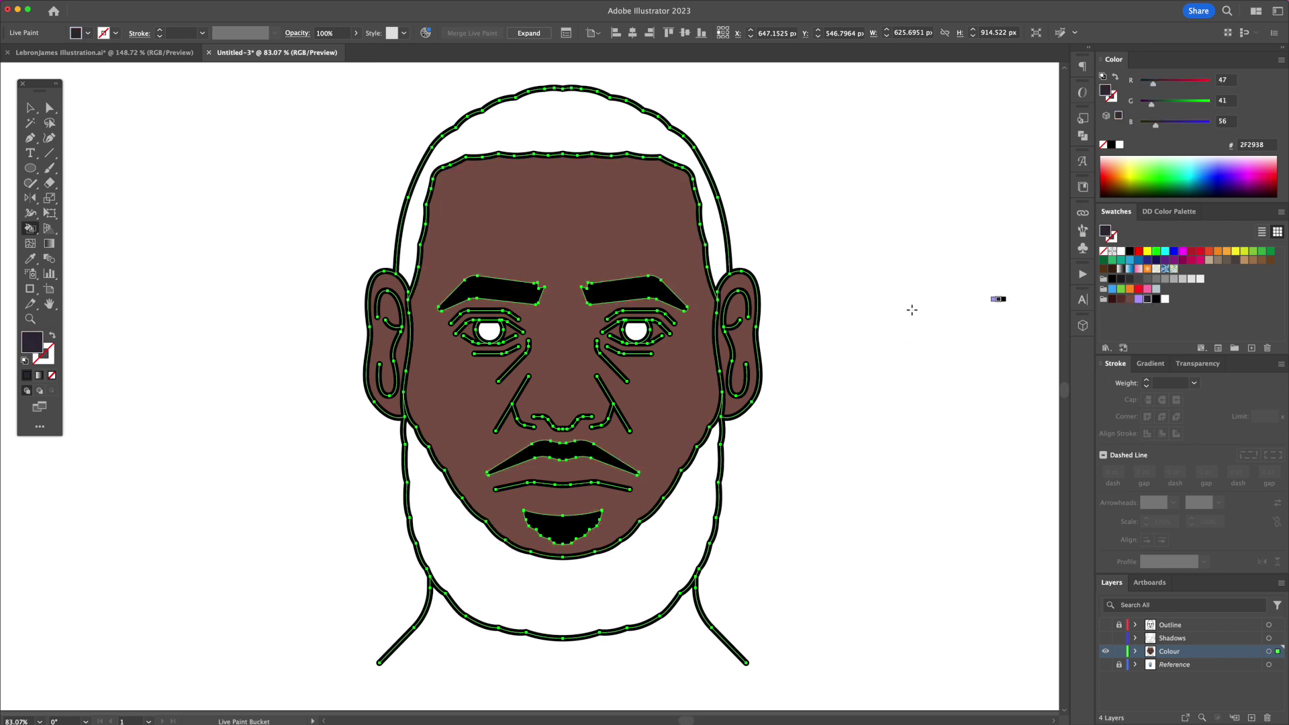
pyautogui.click(635, 330)
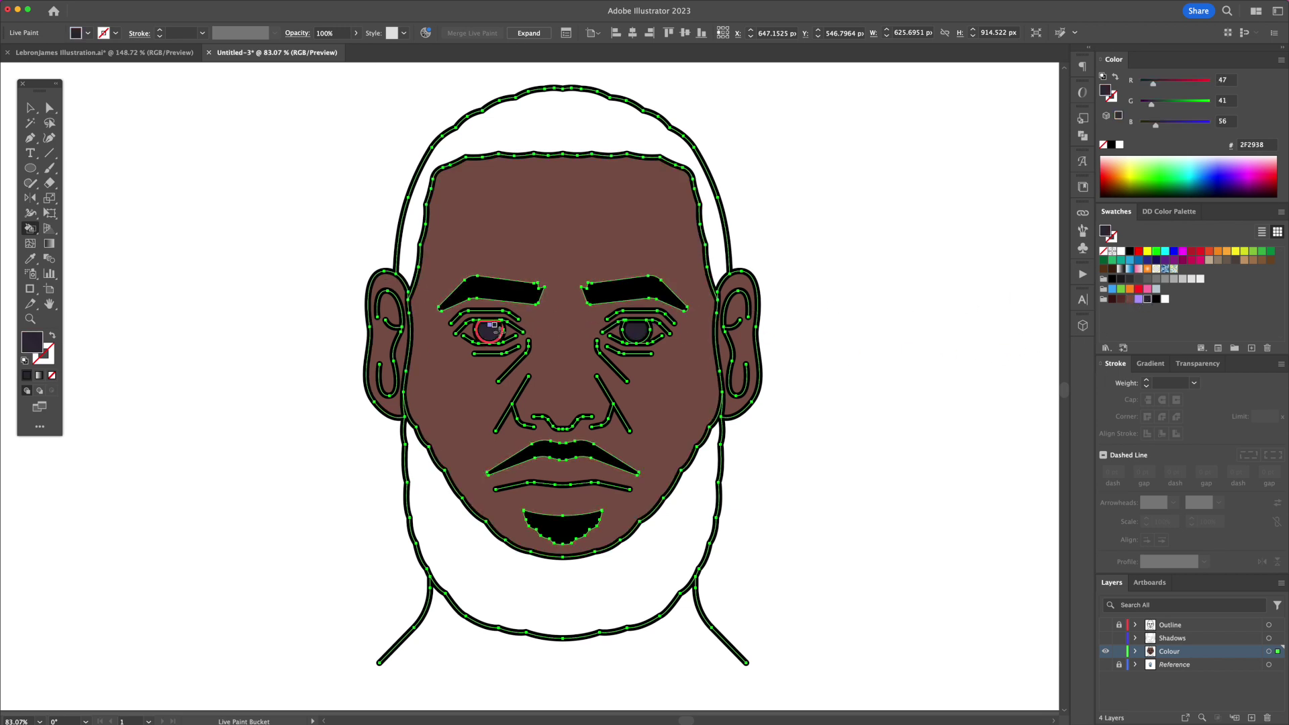
pyautogui.click(1155, 299)
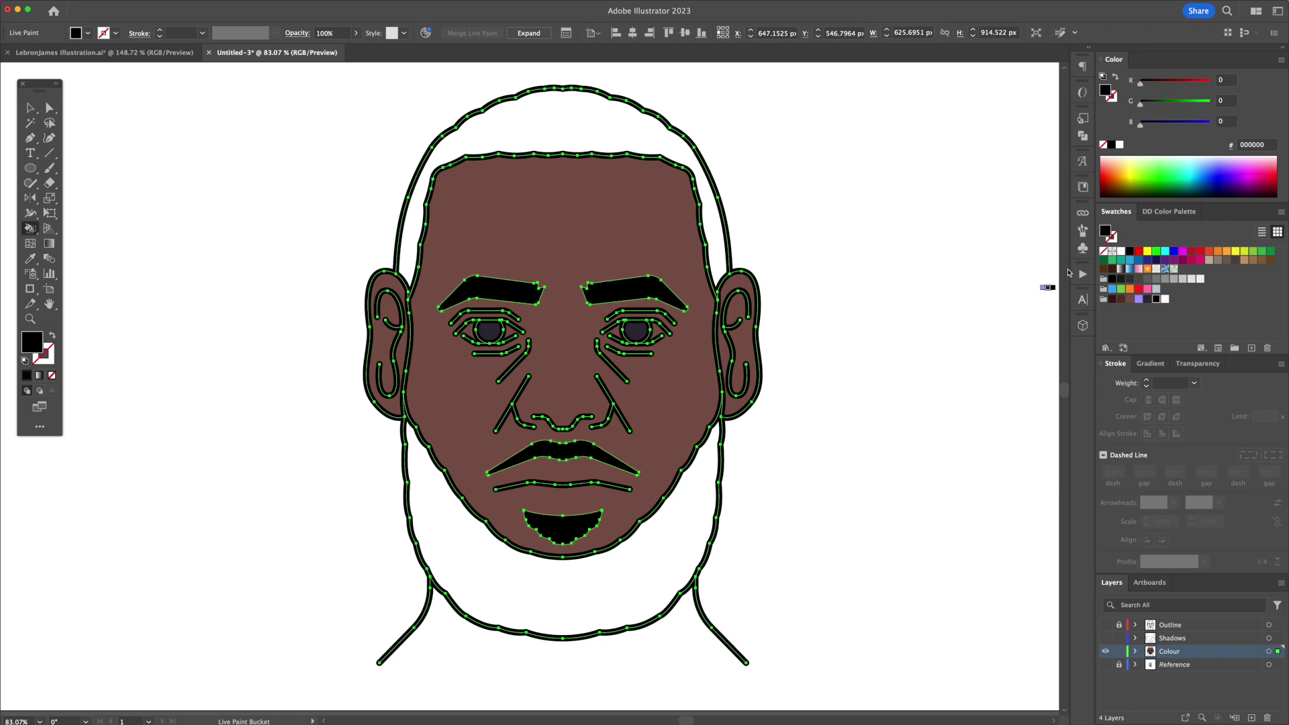
pyautogui.click(647, 129)
pyautogui.click(681, 501)
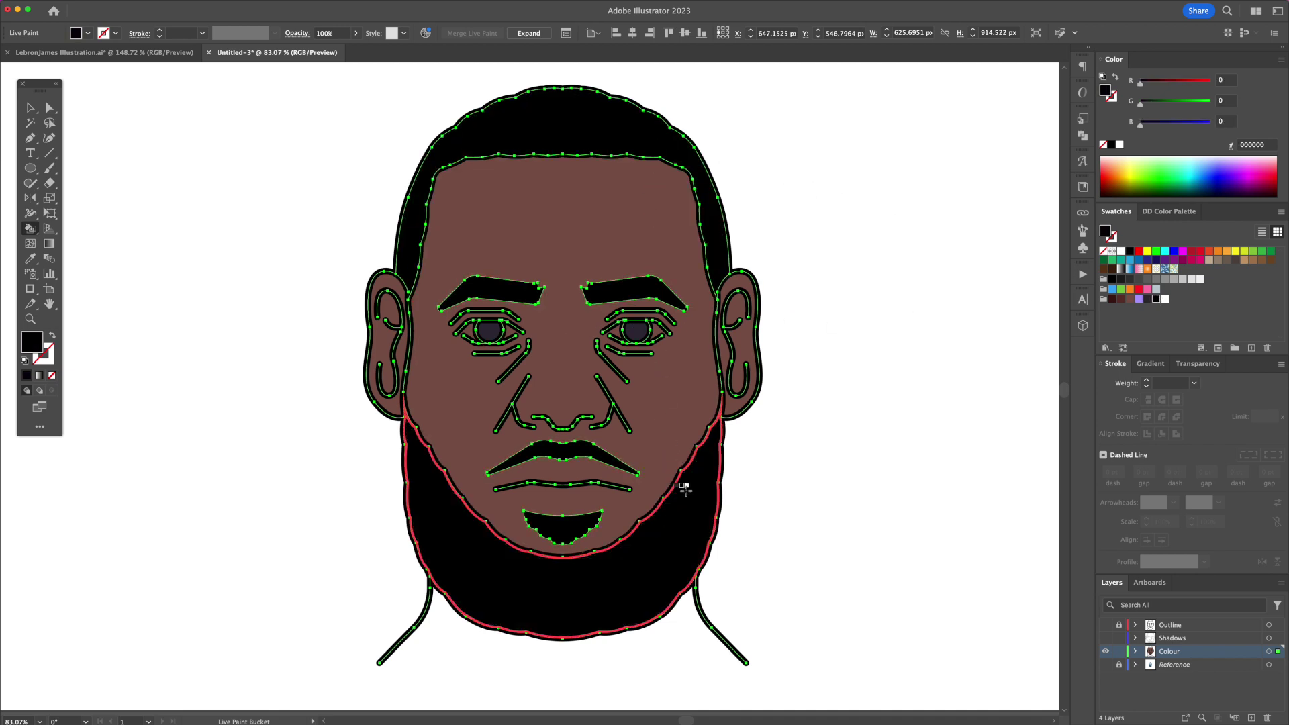
# Expand the Live Paint group with Object, Fill and Stroke included
pyautogui.press('v')
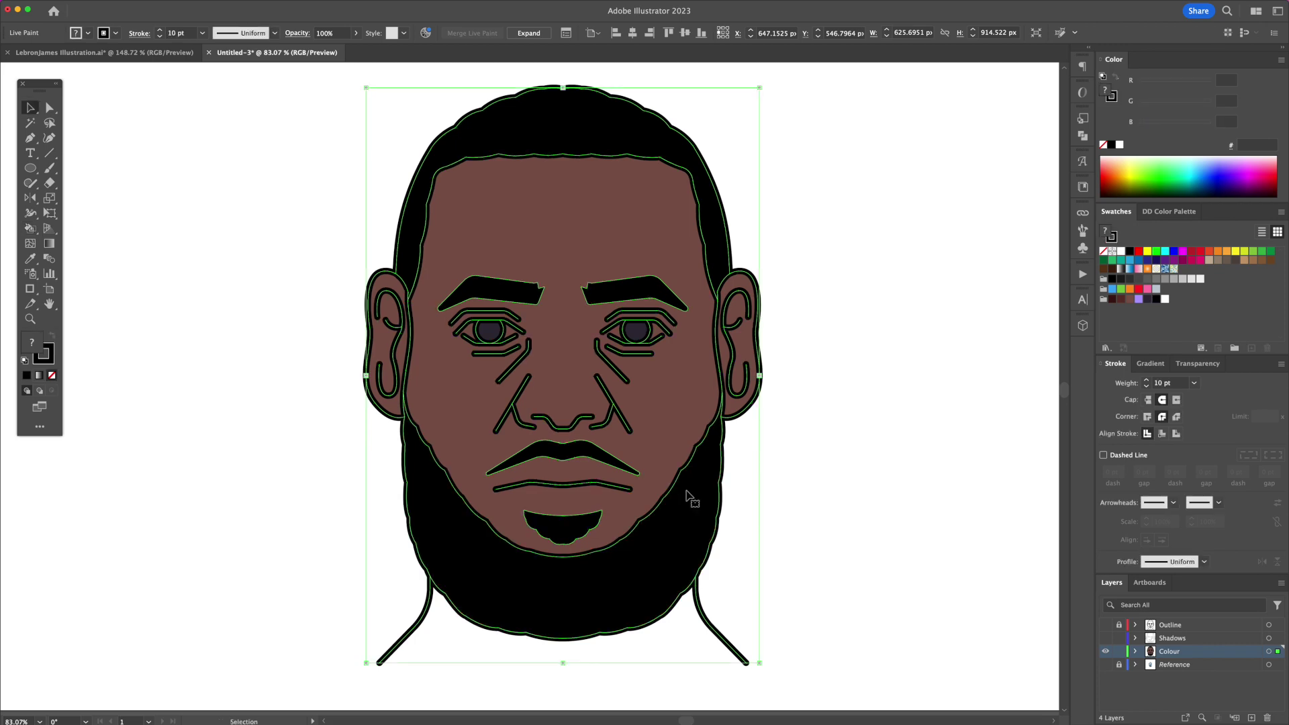
pyautogui.moveTo(104, 8)
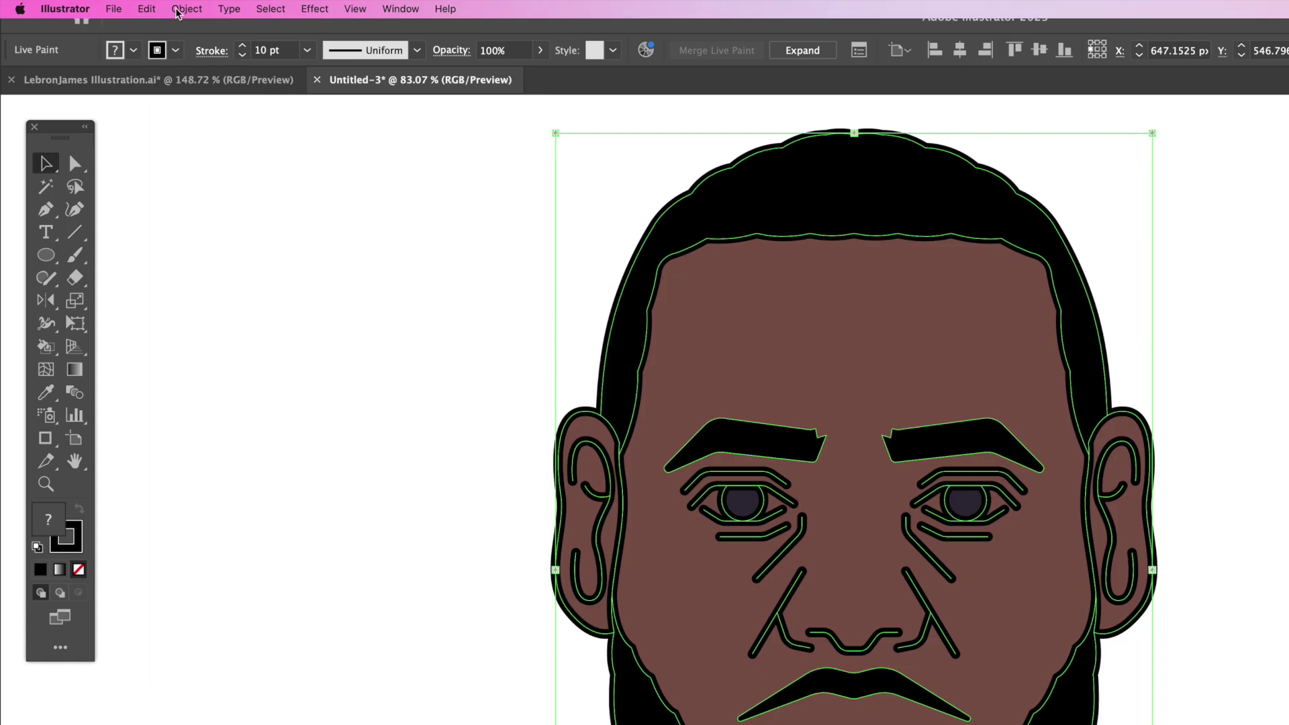
pyautogui.click(119, 7)
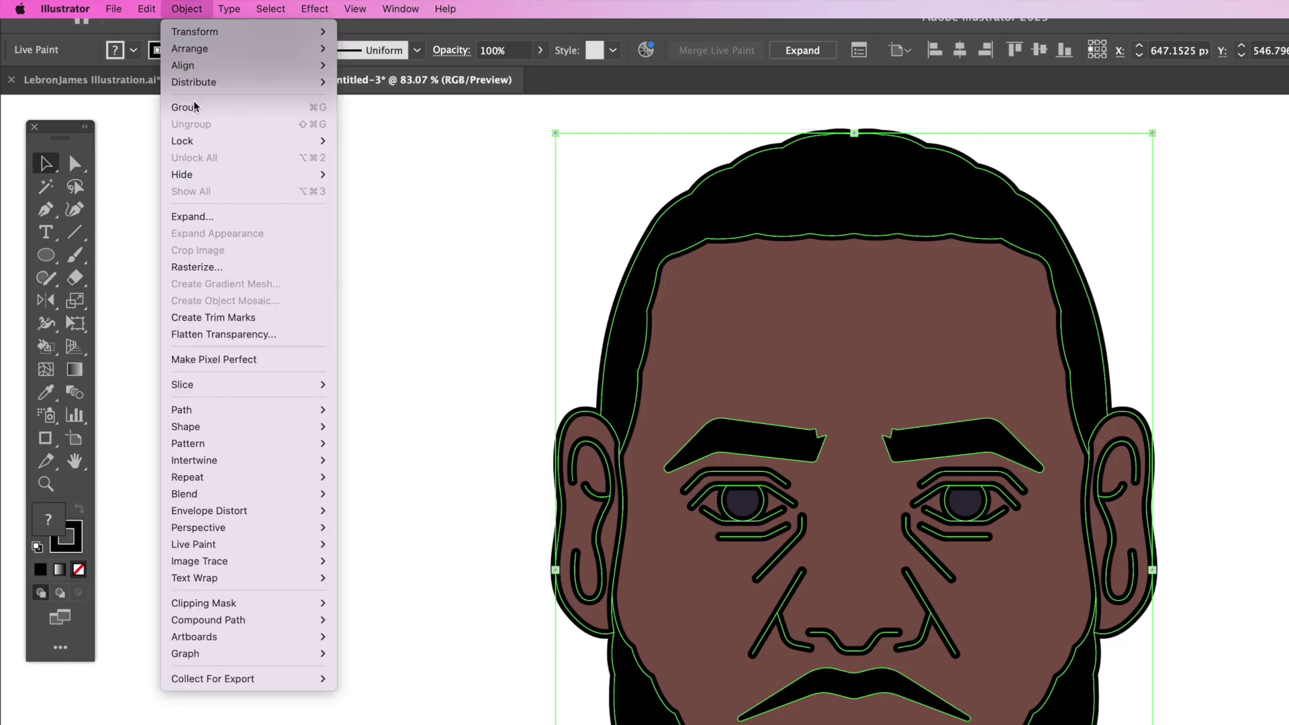
pyautogui.click(208, 218)
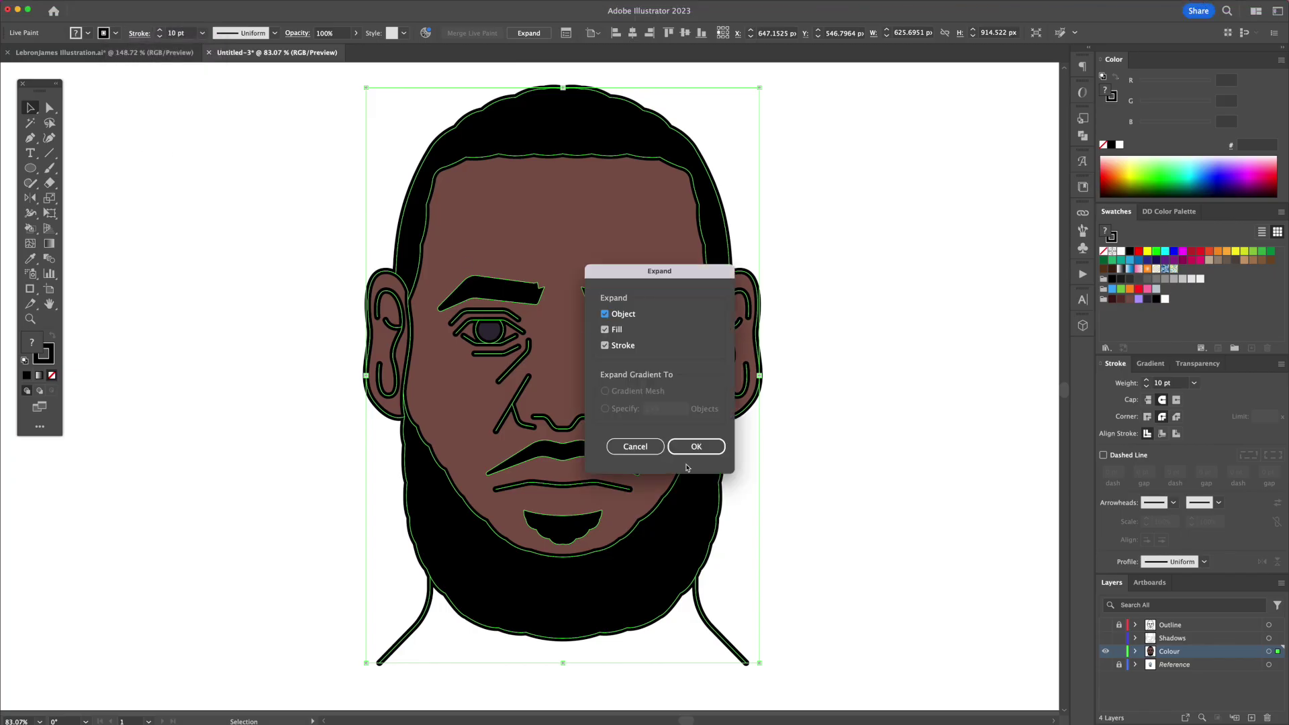
pyautogui.click(696, 446)
# Ungroup the expanded Colour artwork, pull the separated outline strokes off the face and delete them
pyautogui.rightClick(679, 407)
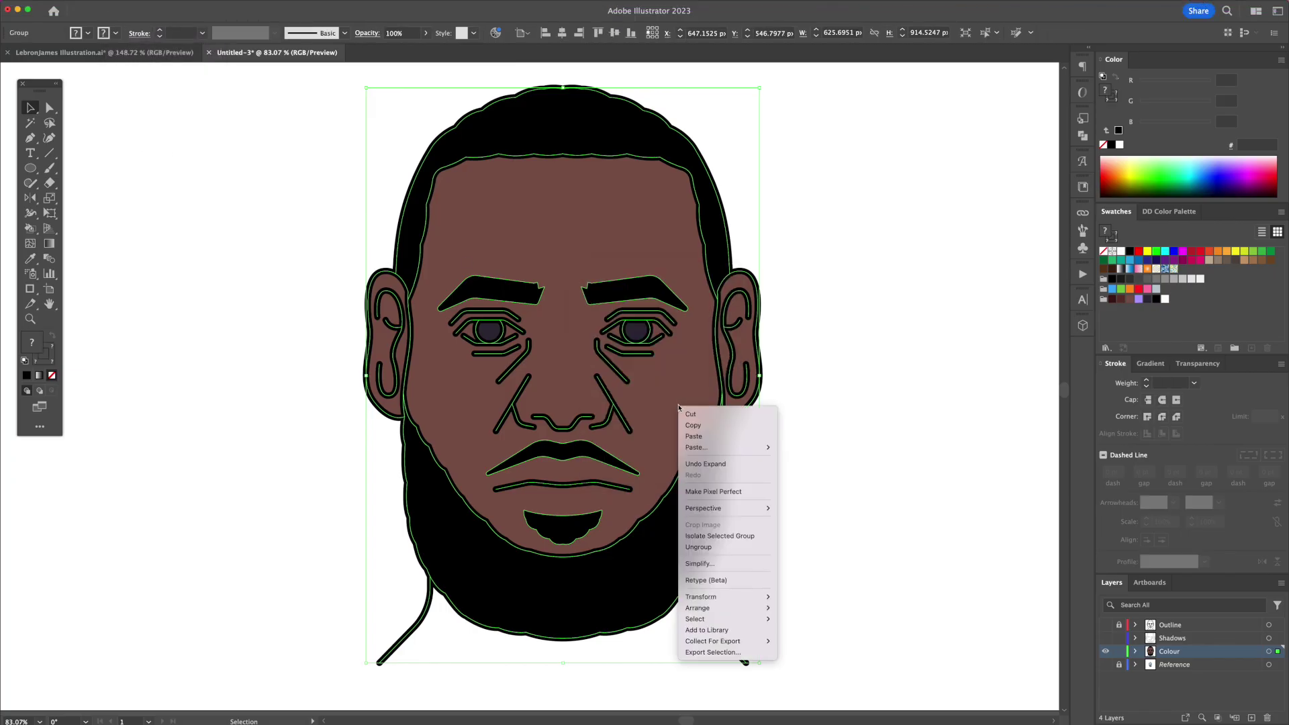
pyautogui.click(698, 547)
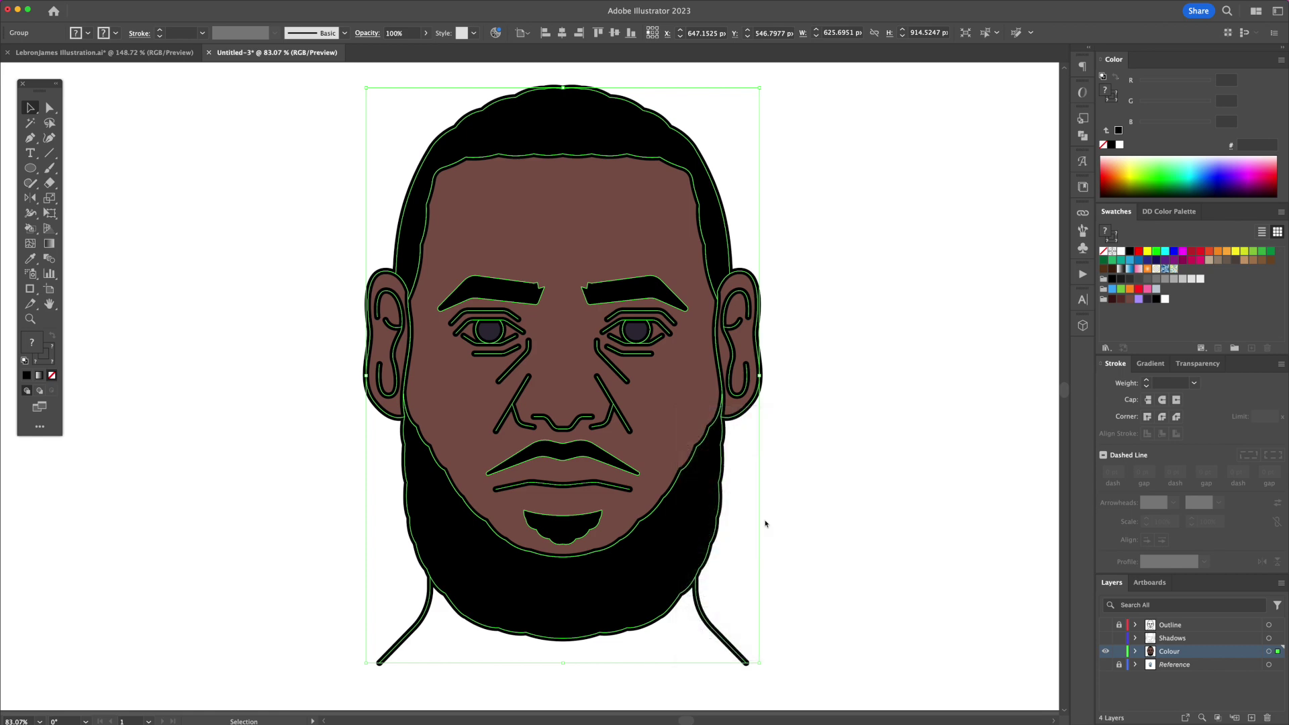
pyautogui.click(731, 477)
pyautogui.moveTo(723, 469); pyautogui.dragTo(315, 458)
pyautogui.press('Delete')
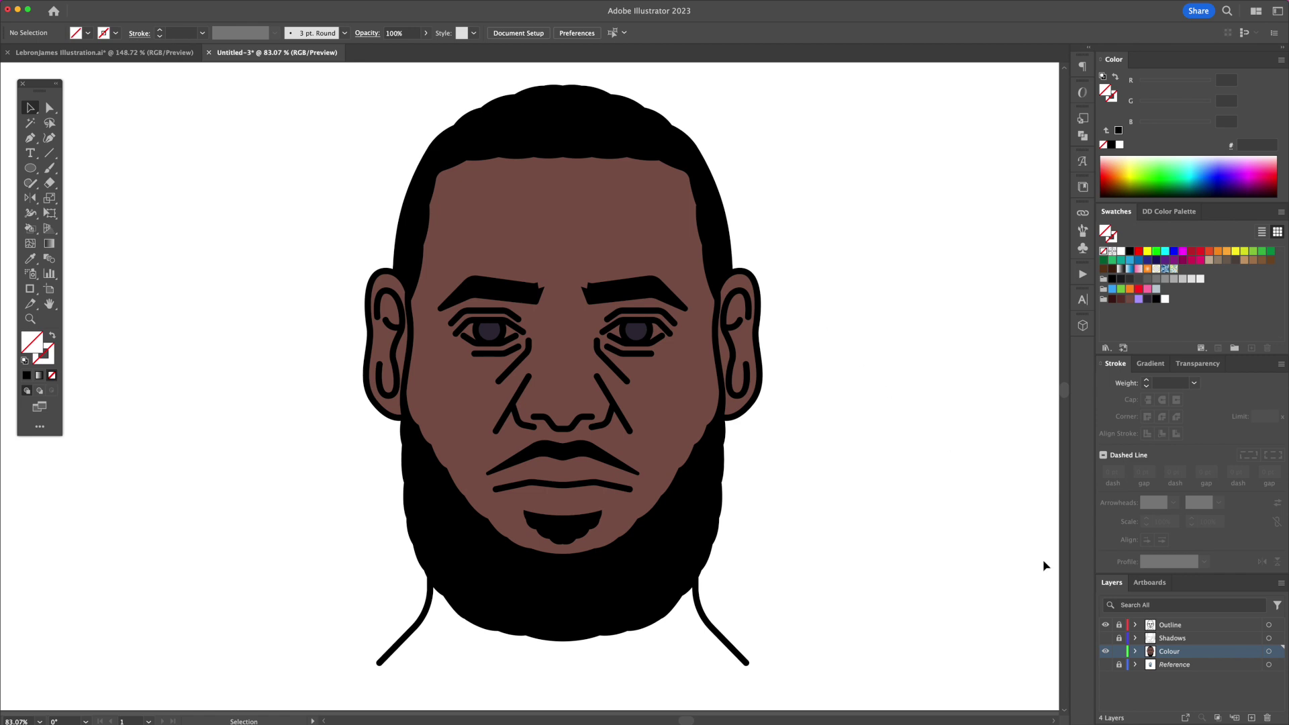
# Show the Shadows layer and give the lip shadow shape a dark maroon fill with no stroke
pyautogui.click(1105, 638)
pyautogui.click(562, 488)
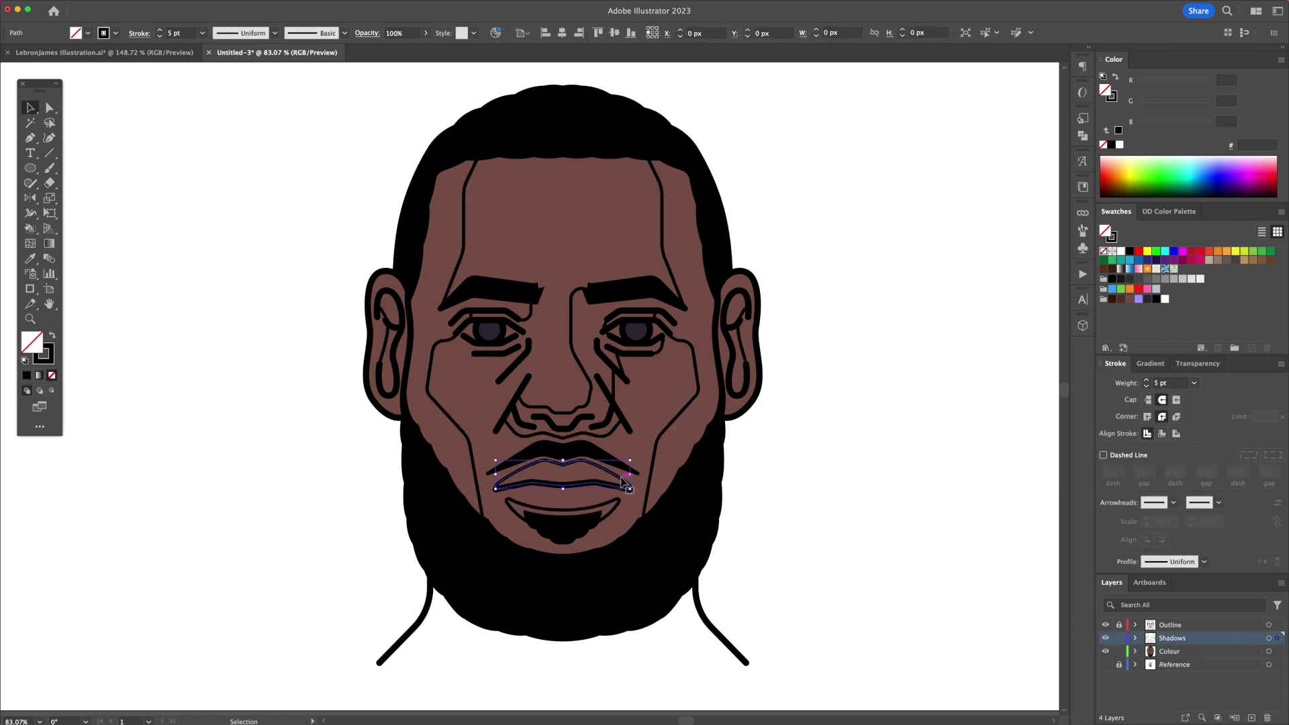
pyautogui.click(1114, 78)
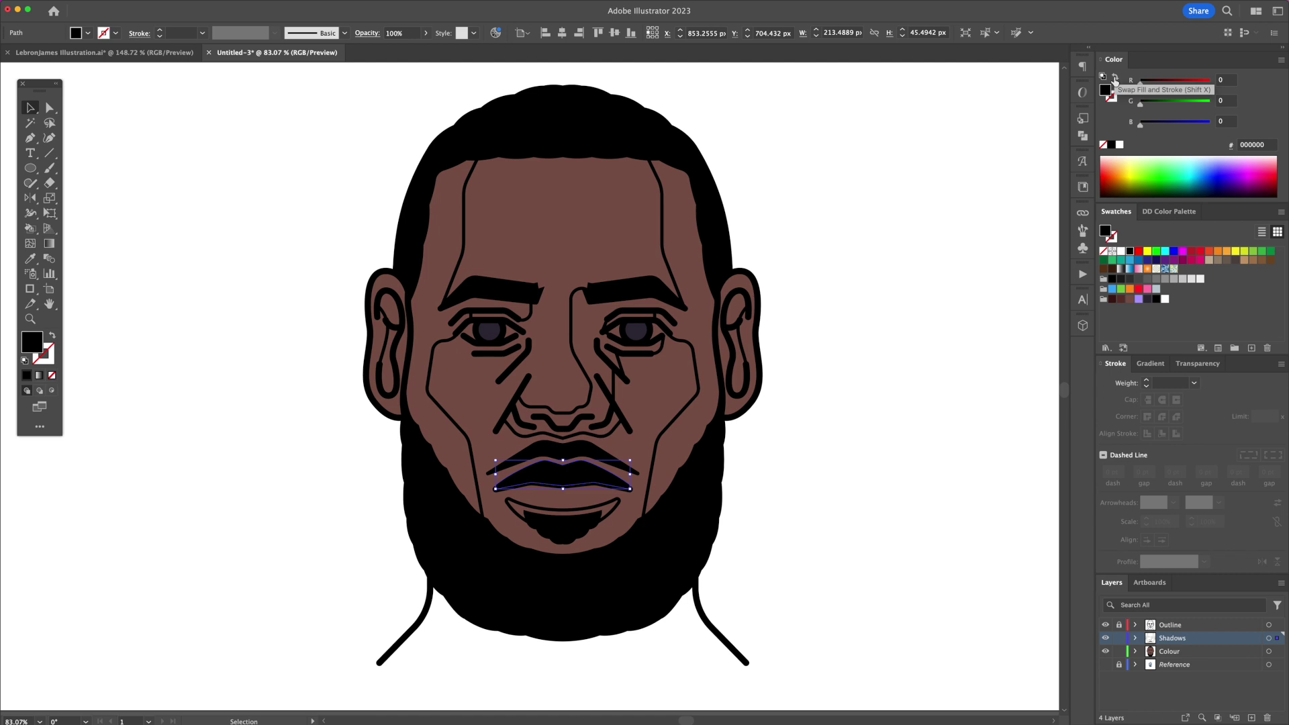
pyautogui.click(1113, 300)
pyautogui.click(929, 354)
# Fill the face, left-hand ear and chin shadow shapes with brown RGB 97, 51, 43 and no stroke
pyautogui.click(433, 357)
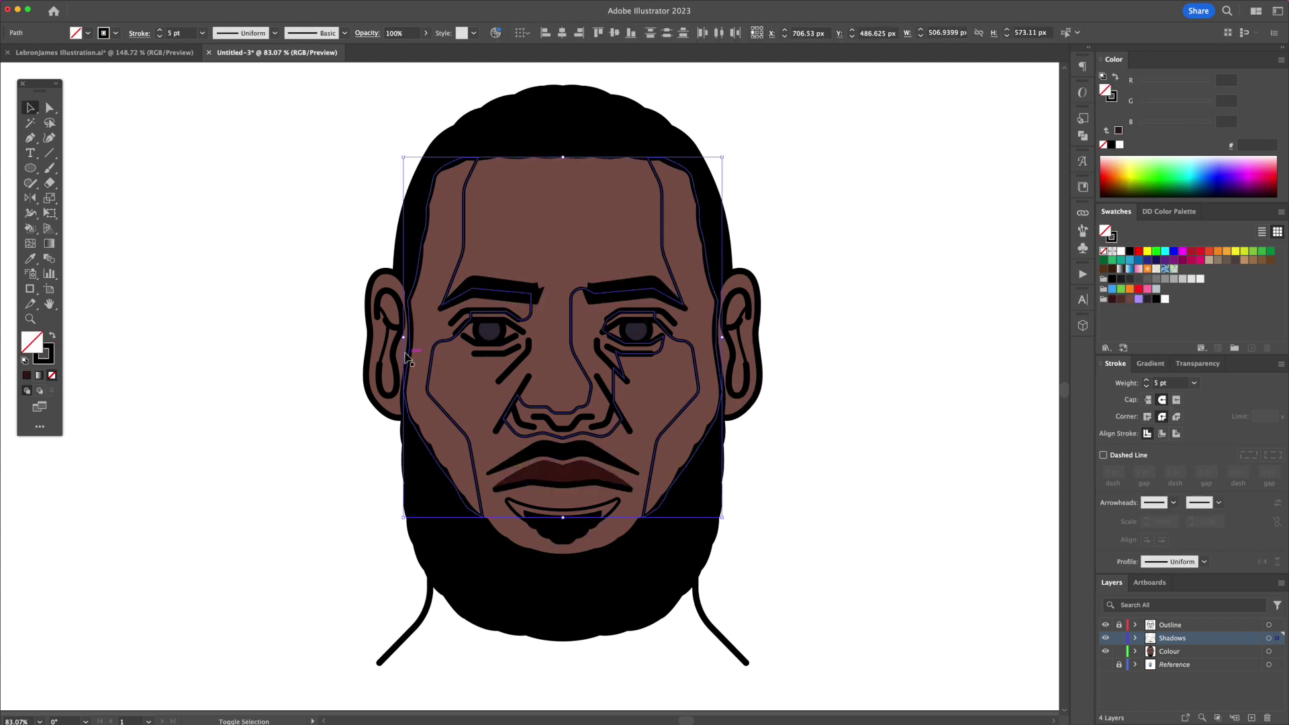
pyautogui.keyDown('shift'); pyautogui.click(382, 349); pyautogui.keyUp('shift')
pyautogui.keyDown('shift'); pyautogui.click(614, 503); pyautogui.keyUp('shift')
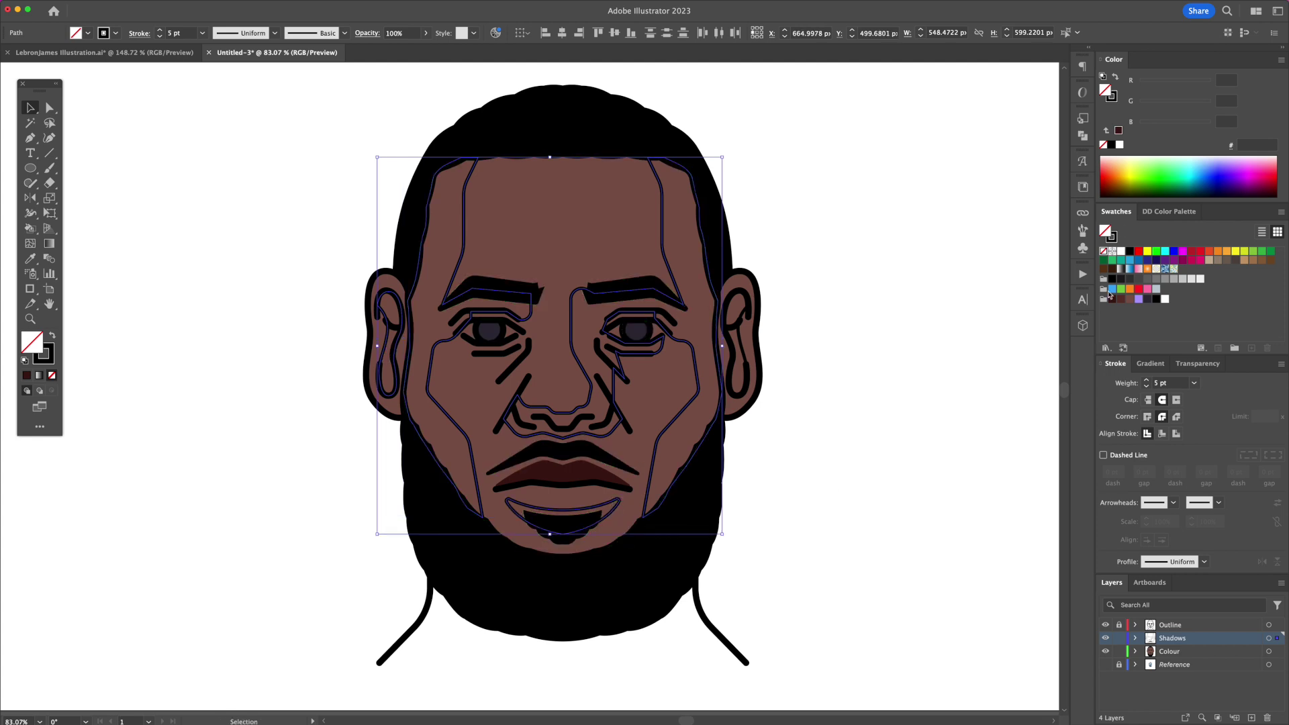
pyautogui.click(1114, 78)
pyautogui.click(1119, 299)
pyautogui.click(785, 340)
# Apply the lip shadow's dark maroon fill to the right-hand ear's shadow shape with the Eyedropper
pyautogui.click(742, 349)
pyautogui.press('i')
pyautogui.click(579, 478)
pyautogui.press('v')
pyautogui.click(809, 442)
# Draw a closed neck shadow with the Pen tool, filled RGB 97, 51, 43, following both neck lines up to the beard
pyautogui.press('super+equal')
pyautogui.press('p')
pyautogui.click(843, 608)
pyautogui.click(304, 609)
pyautogui.click(367, 543)
pyautogui.click(378, 513)
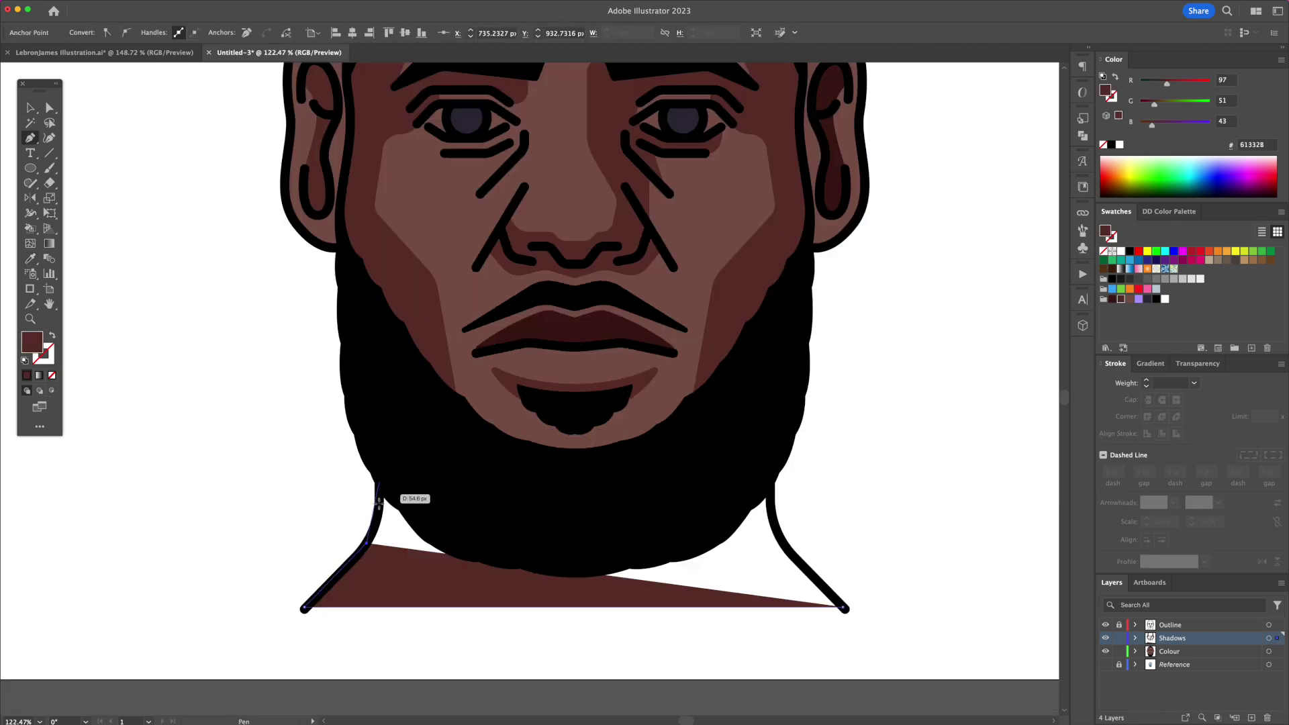
pyautogui.click(378, 470)
pyautogui.click(770, 470)
pyautogui.click(771, 509)
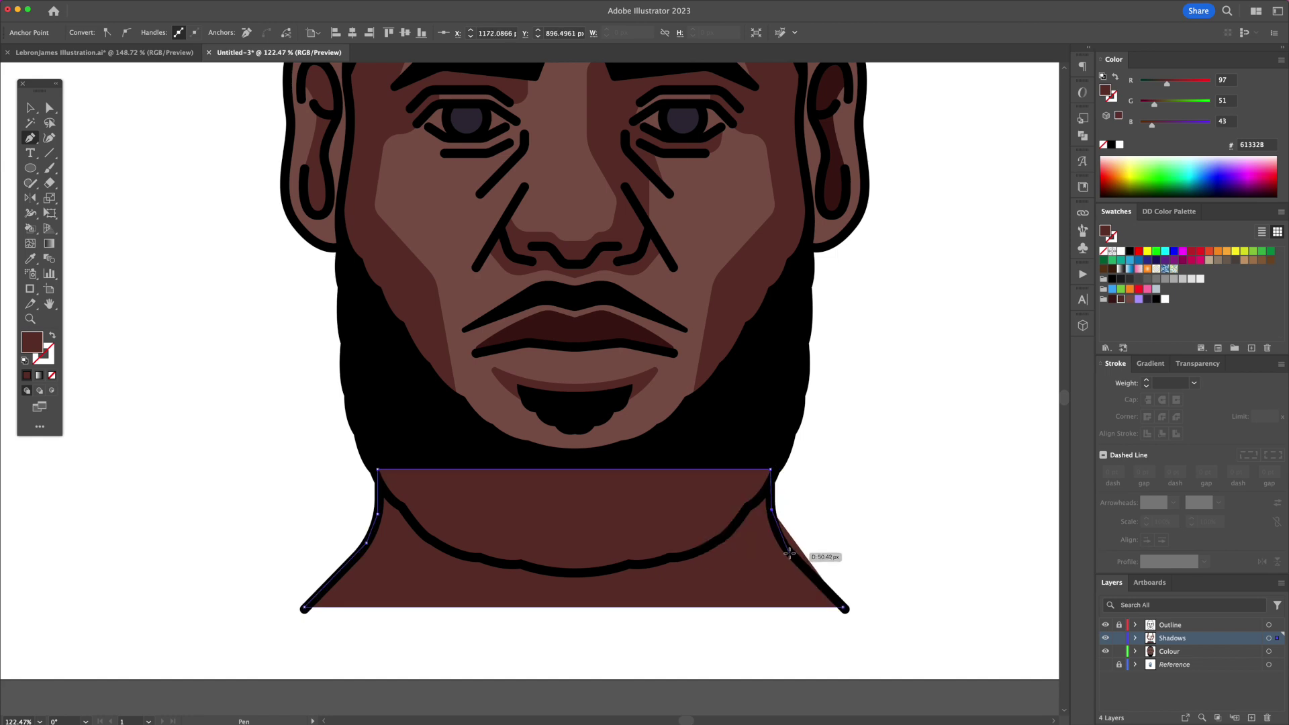
pyautogui.click(844, 608)
pyautogui.press('v')
pyautogui.click(705, 513)
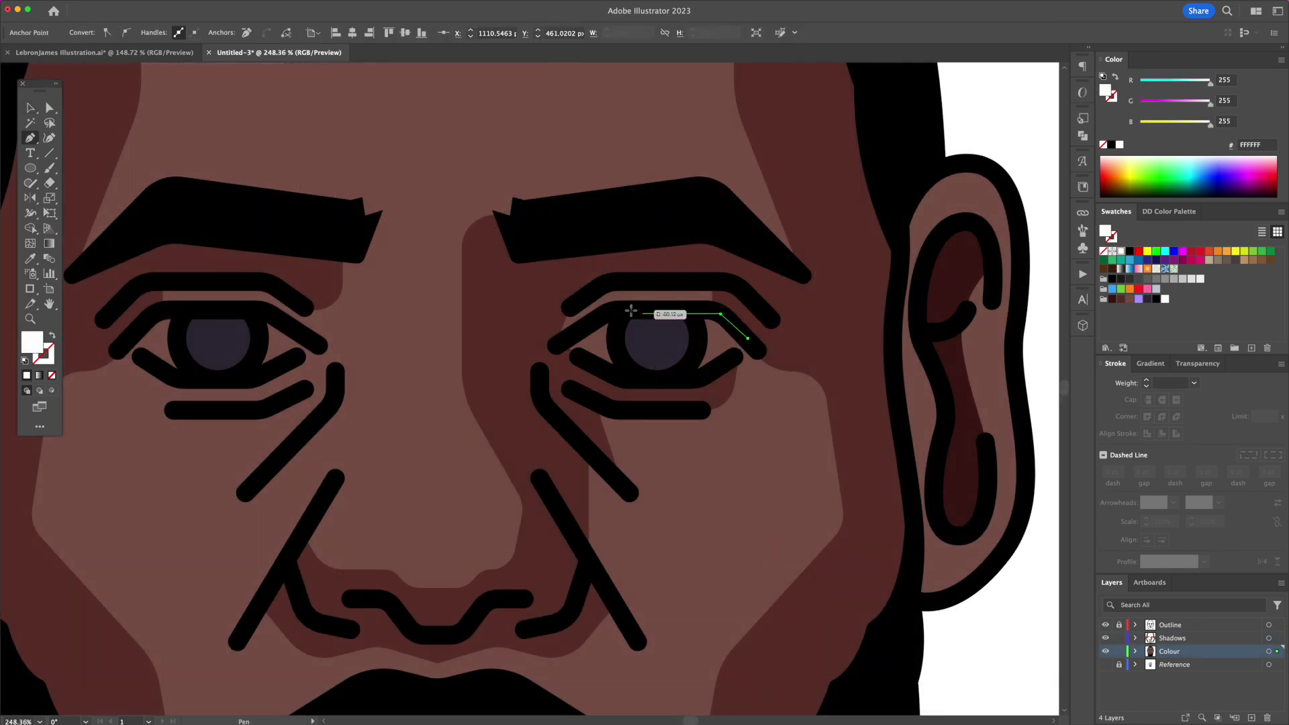
# Draw a white FFFFFF shape without stroke inside the right-hand eye's outline and arrange it behind the iris
pyautogui.click(618, 313)
pyautogui.click(565, 340)
pyautogui.click(566, 340)
pyautogui.press('v')
pyautogui.click(671, 347)
pyautogui.rightClick(671, 347)
pyautogui.moveTo(689, 625)
pyautogui.click(788, 627)
# Place a mirrored copy of the eye white in the left-hand eye and arrange it behind the iris
pyautogui.hscroll(-5, 986, 645)
pyautogui.rightClick(648, 334)
pyautogui.moveTo(926, 346); pyautogui.dragTo(495, 348)
pyautogui.click(785, 631)
pyautogui.press('Return')
pyautogui.rightClick(469, 346)
pyautogui.click(604, 579)
pyautogui.click(131, 617)
# Draw a black pupil circle about 14 px wide in the left-hand iris and scale down a white circle inside it
pyautogui.press('l')
pyautogui.scroll(2, 508, 332)
pyautogui.moveTo(522, 339); pyautogui.dragTo(526, 347)
pyautogui.press('v')
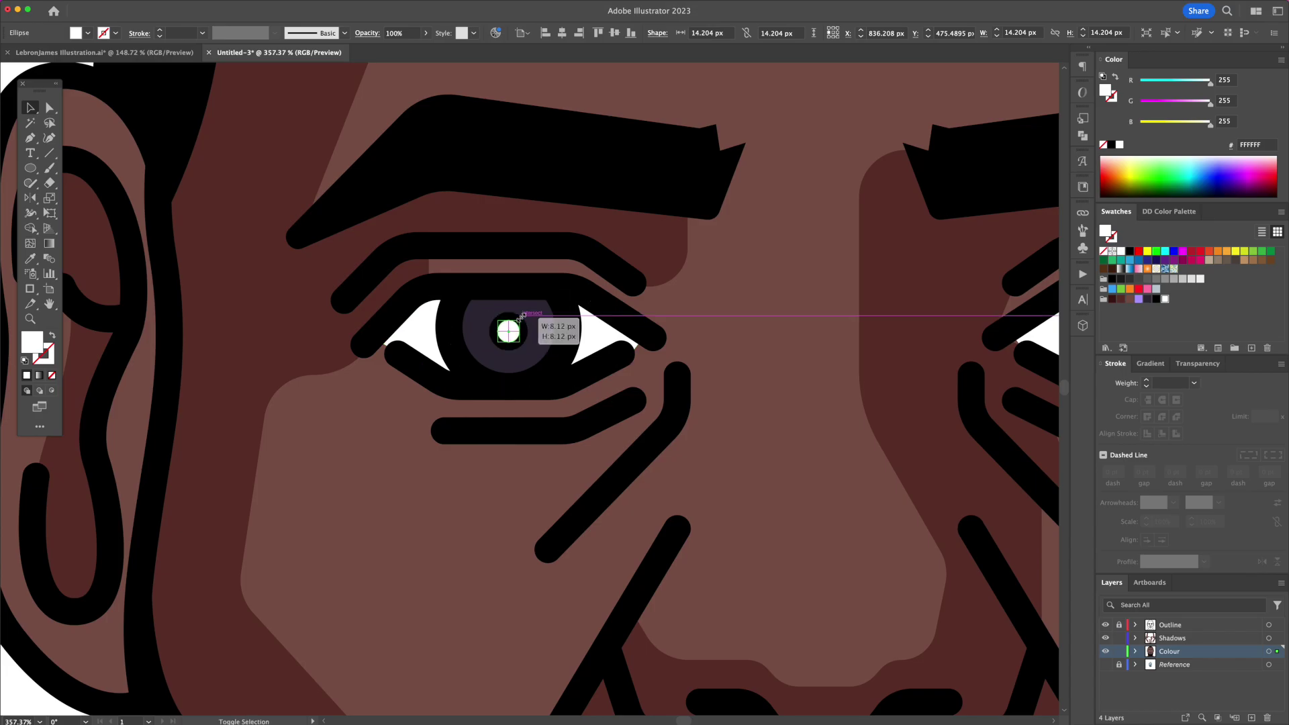